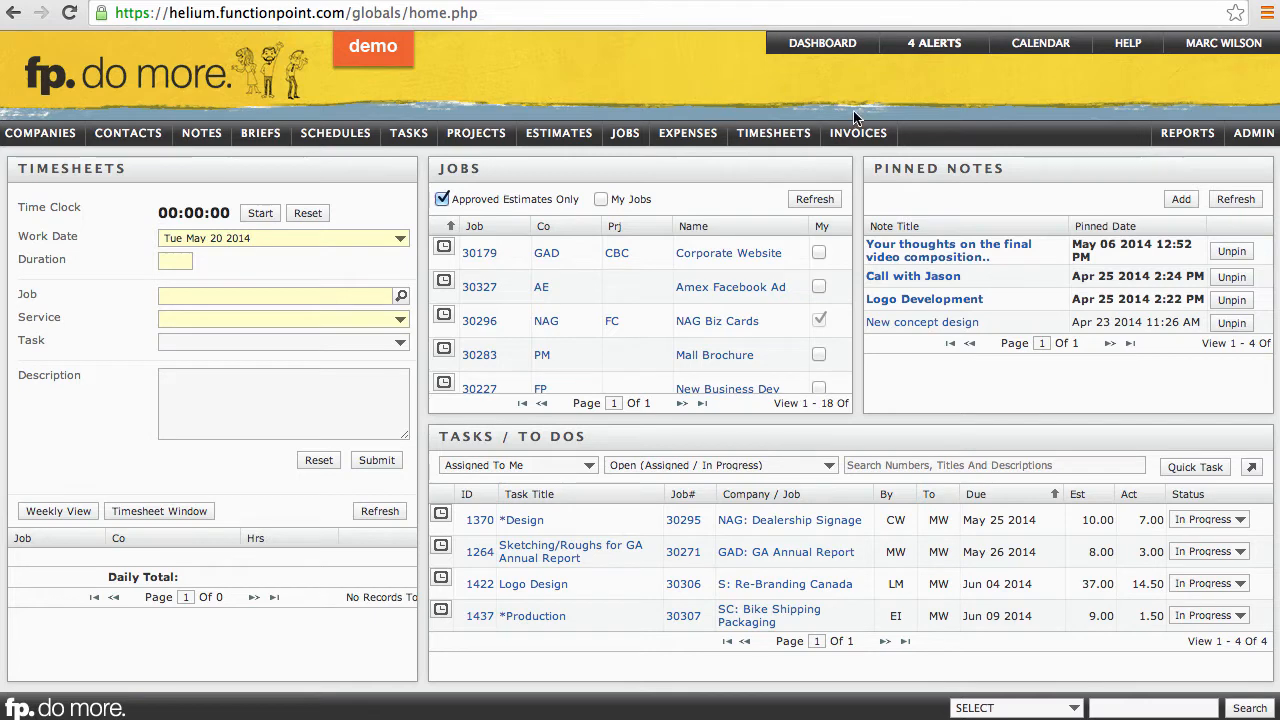
- Open invoice 125 and generate its standard printout
mouse_move(858, 133)
mouse_move(870, 181)
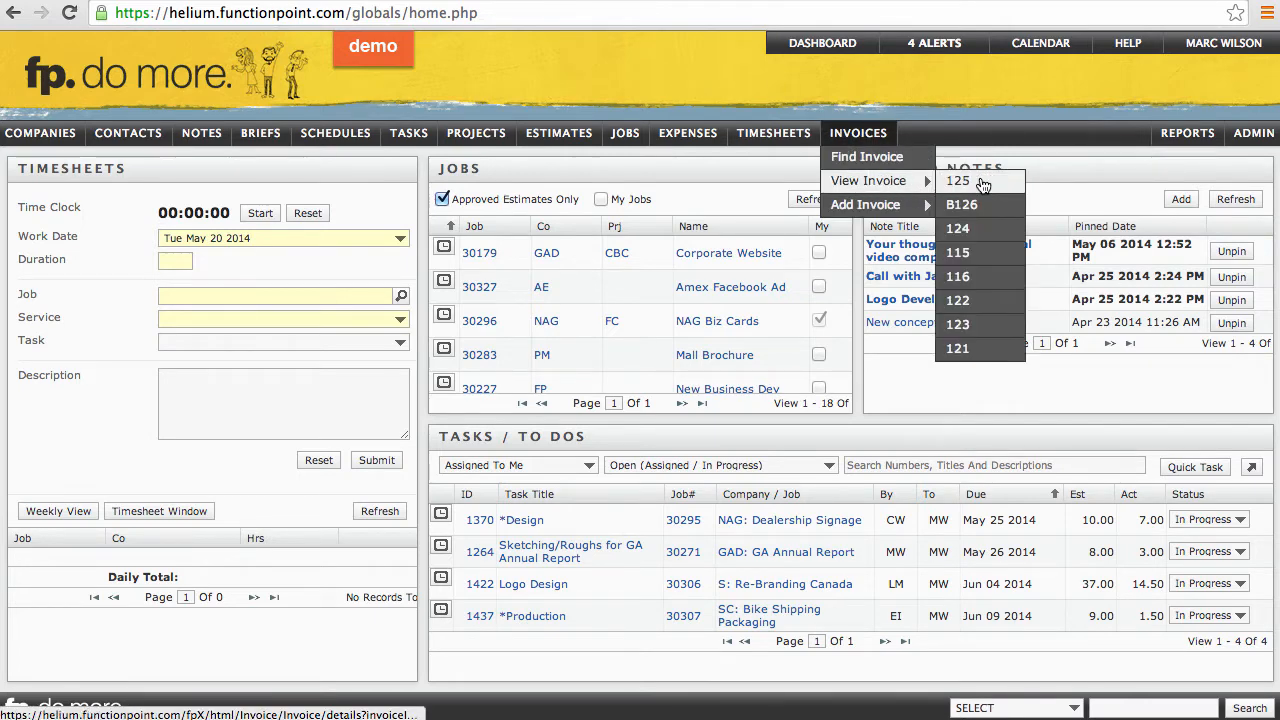
left_click(978, 184)
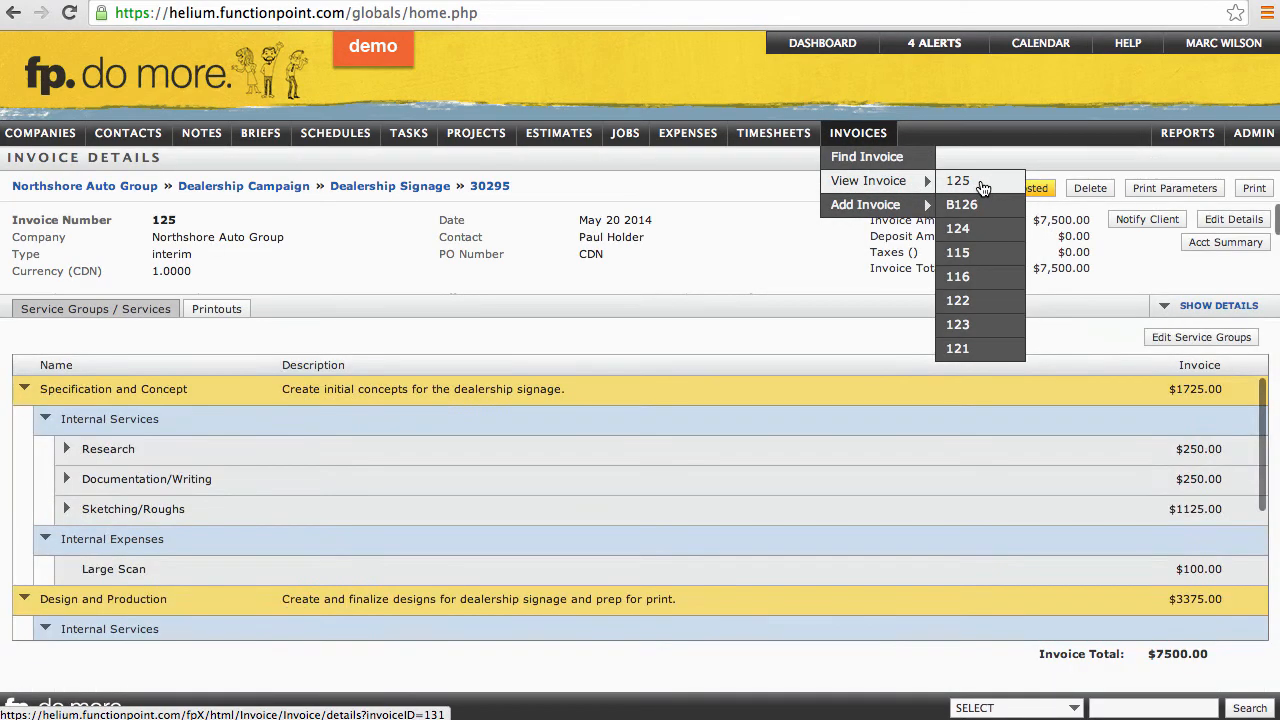
left_click(1252, 191)
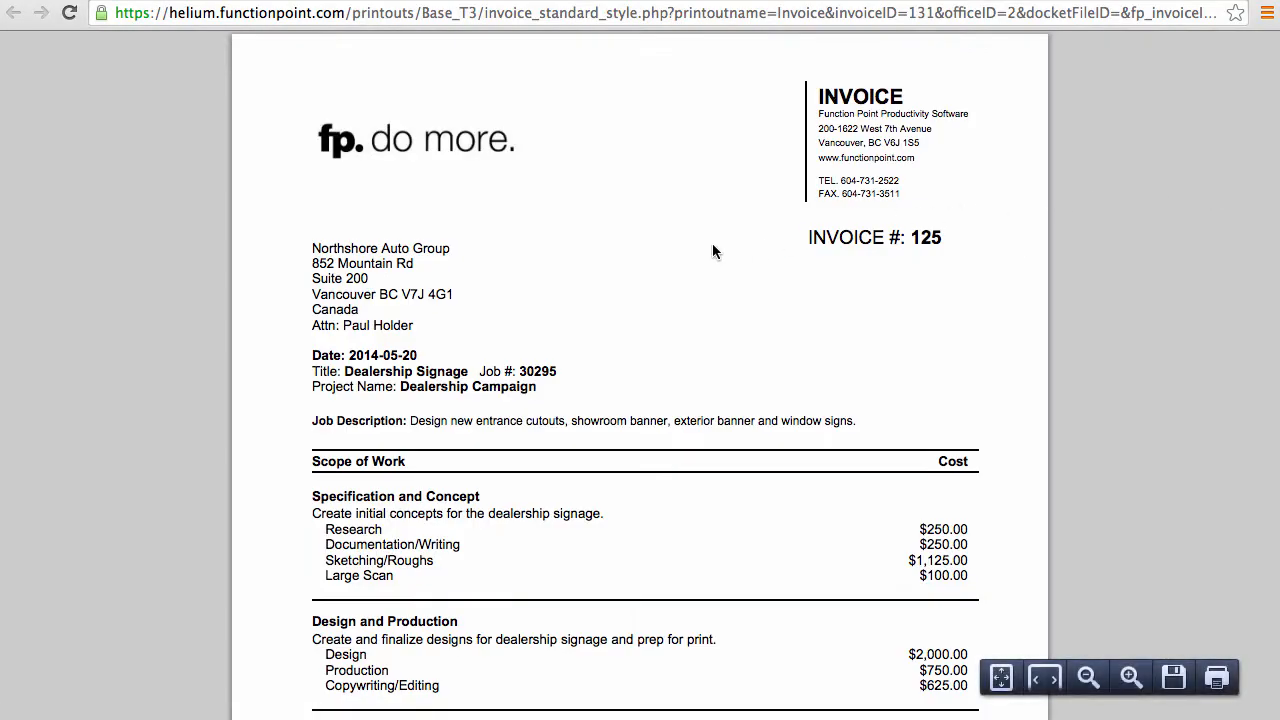
- Examine the service groups, descriptions, services and costs on the invoice 125 printout, and return to the invoice details
scroll(705, 241, "down", 1)
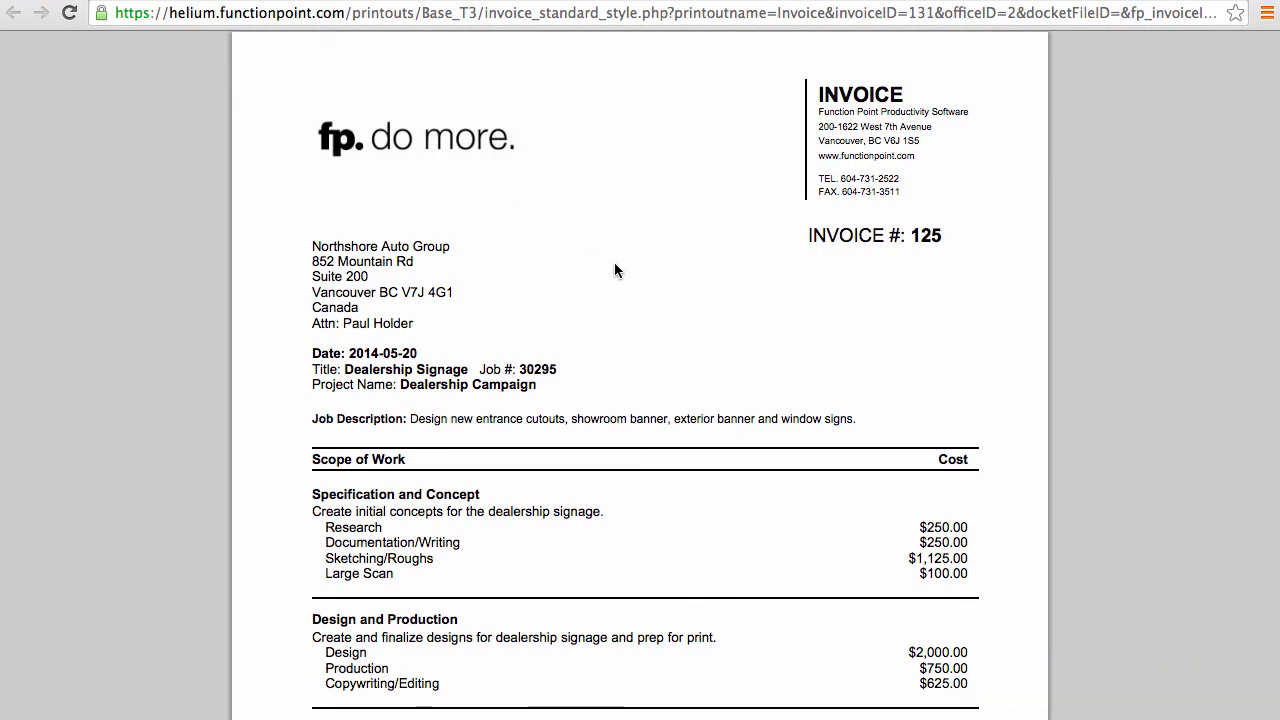
scroll(614, 263, "down", 3)
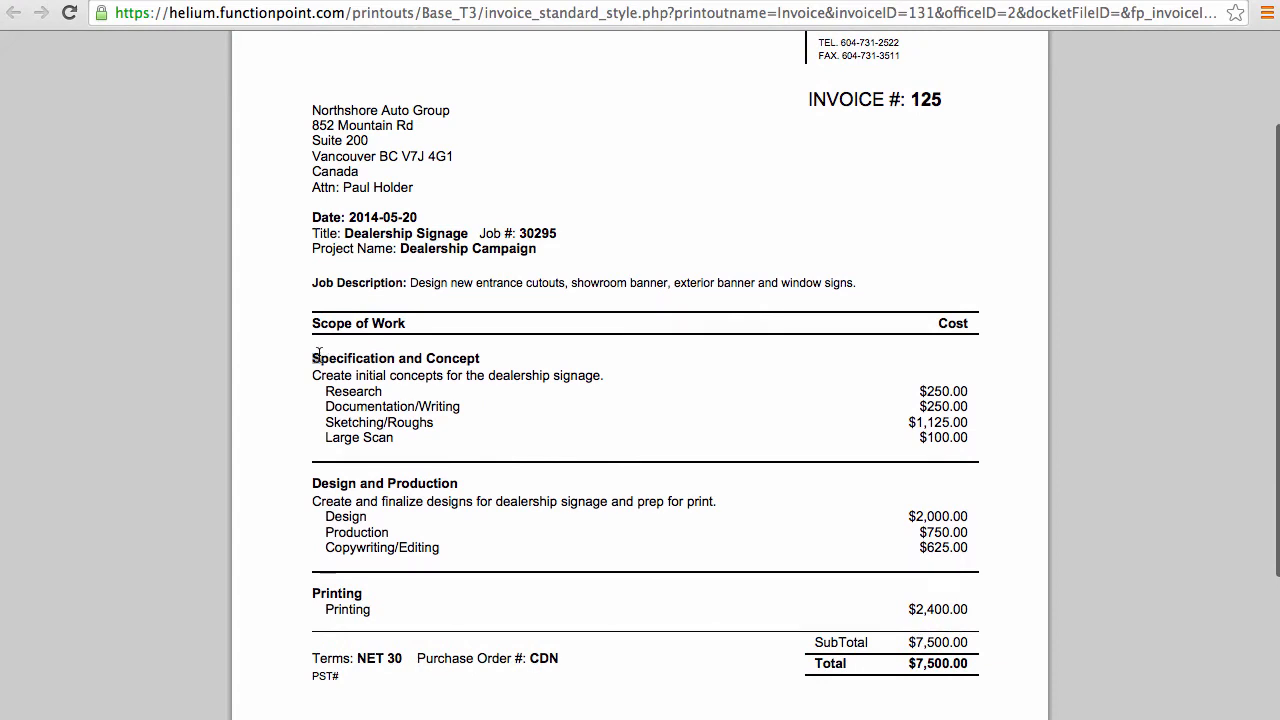
left_click_drag(317, 354, 456, 358)
left_click_drag(331, 375, 514, 375)
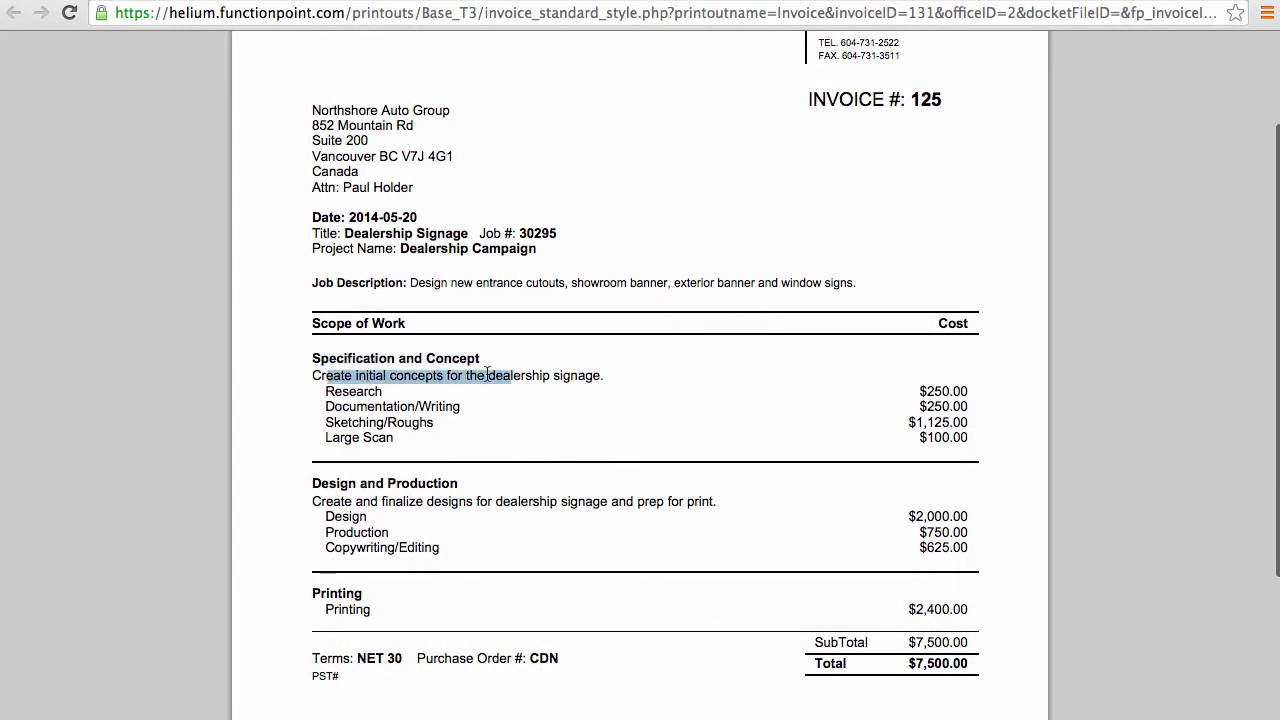
left_click(514, 375)
left_click_drag(328, 391, 437, 406)
left_click(437, 406)
mouse_move(918, 392)
left_mouse_down()
mouse_move(966, 392)
mouse_move(922, 406)
mouse_move(966, 406)
mouse_move(966, 421)
left_mouse_up()
left_click(966, 421)
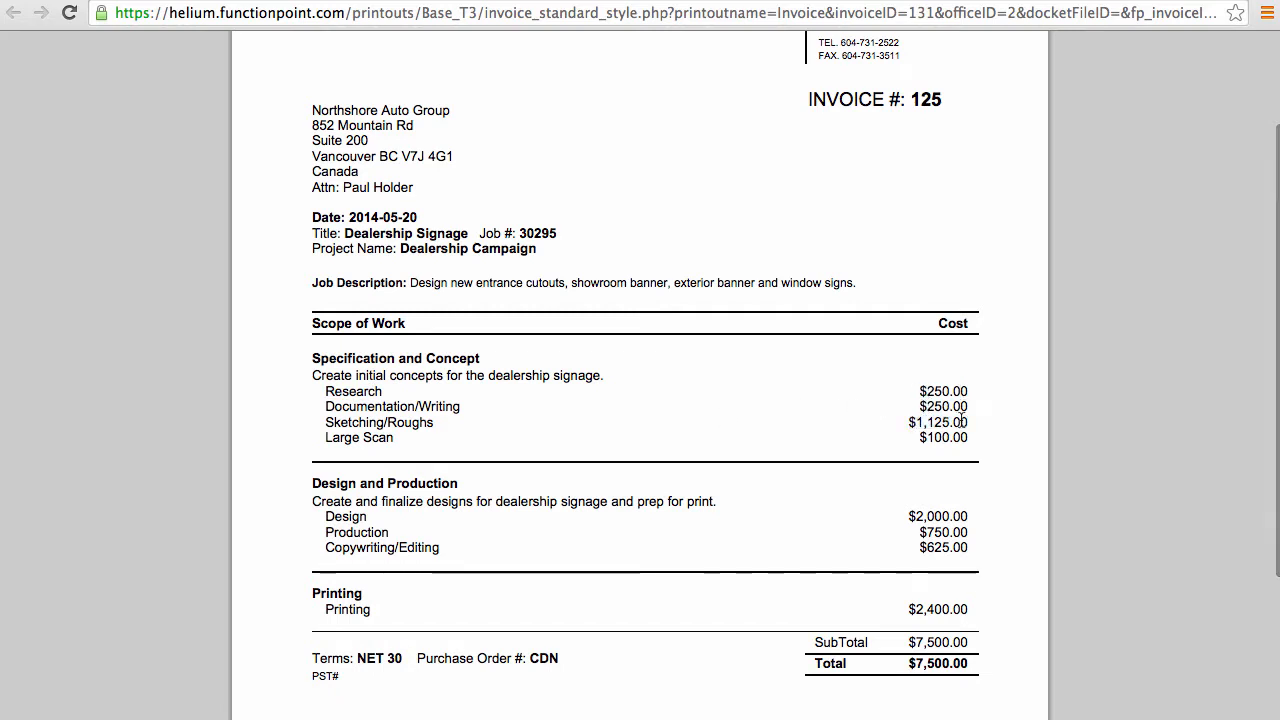
left_click(432, 1)
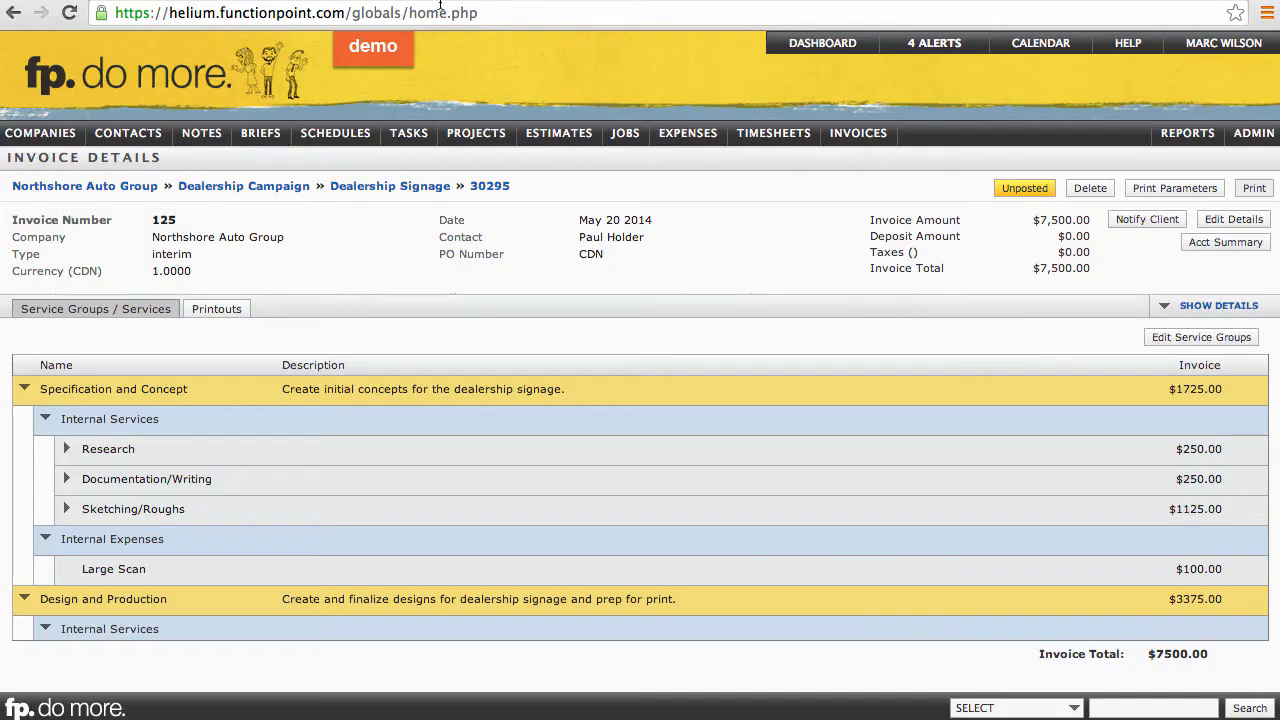
- Open batch invoice B126 and generate its printout
mouse_move(868, 134)
mouse_move(869, 188)
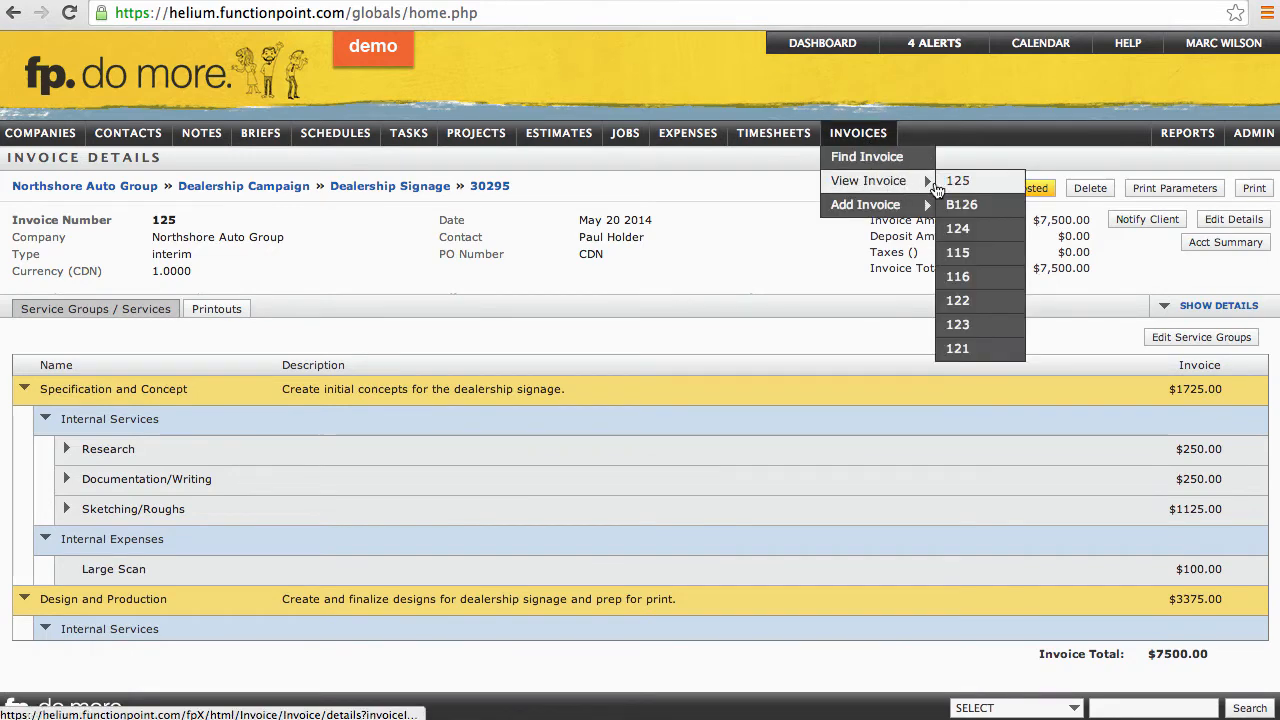
left_click(975, 210)
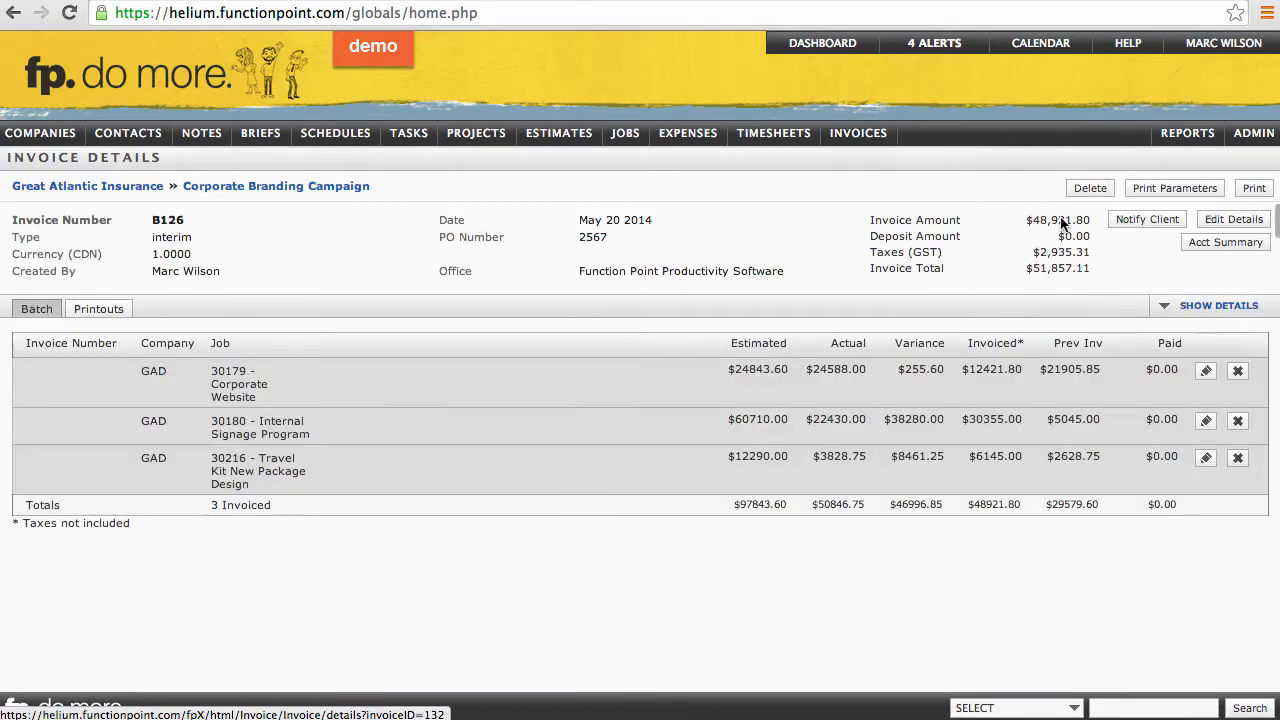
left_click(1252, 190)
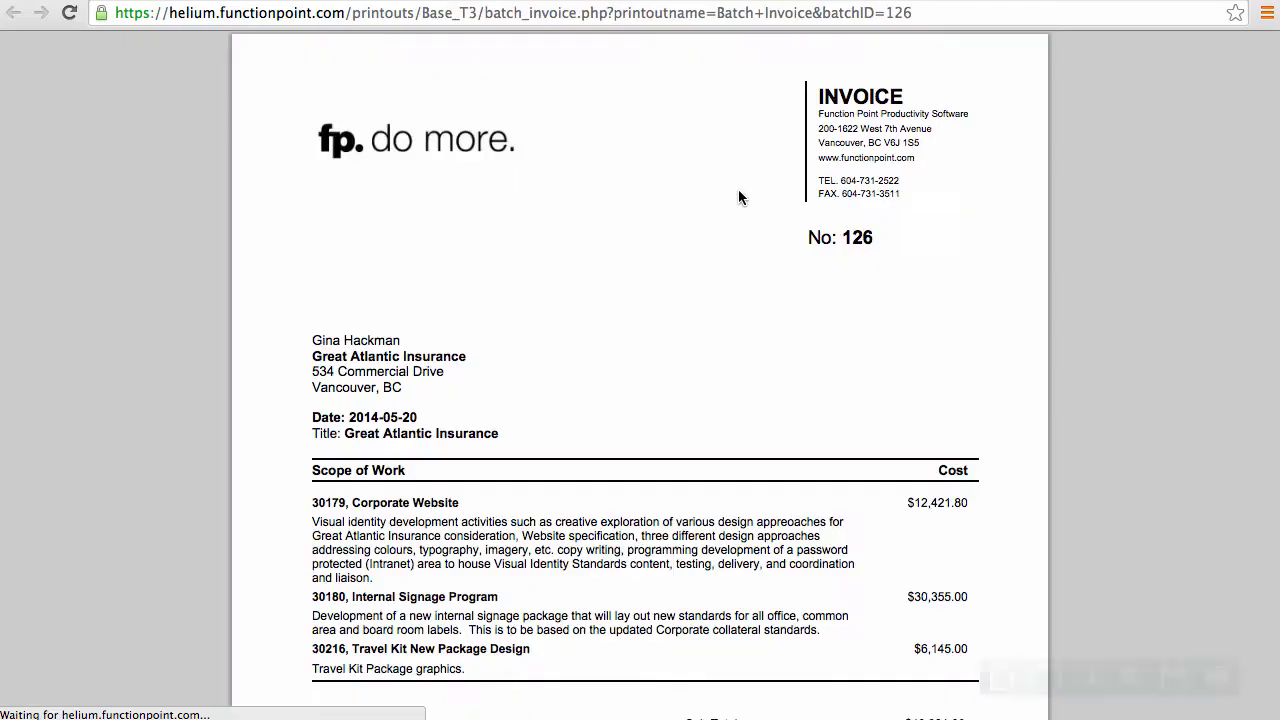
- Examine the job descriptions, costs and header of the batch invoice printout, and return to the invoice details
scroll(555, 232, "down", 5)
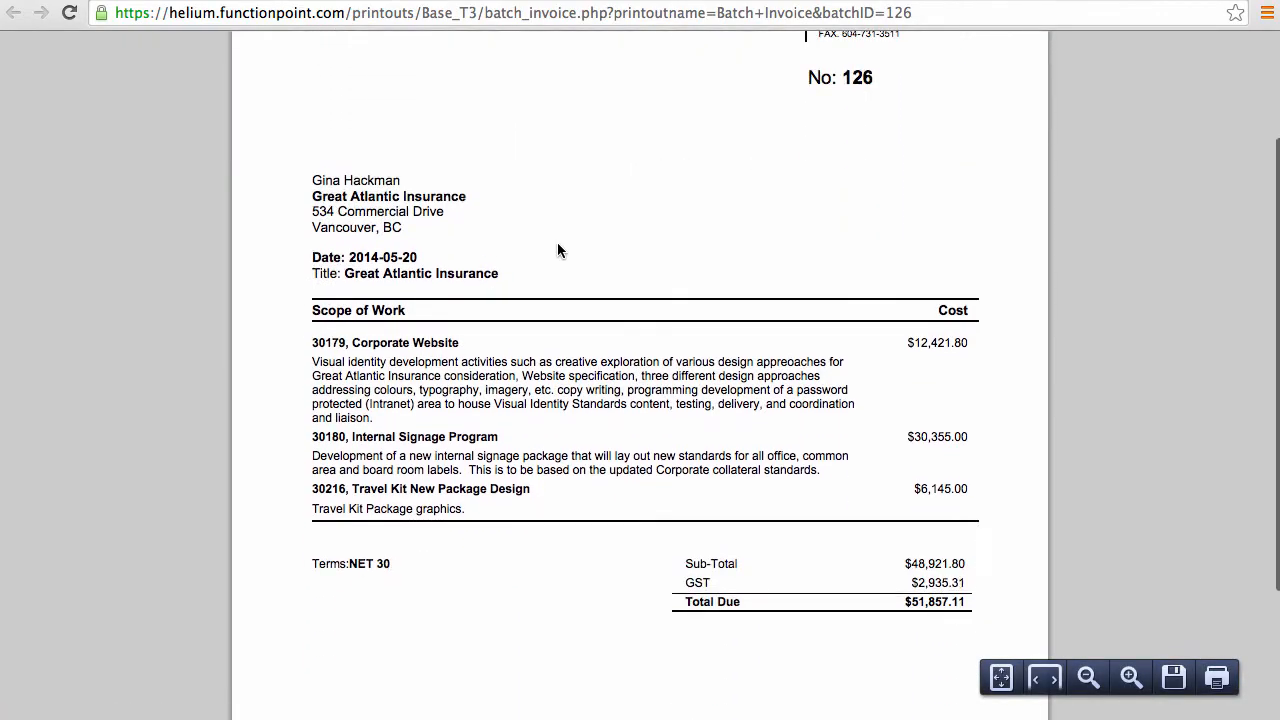
left_click_drag(346, 343, 486, 404)
left_click(494, 404)
left_click_drag(904, 343, 958, 344)
left_click(956, 345)
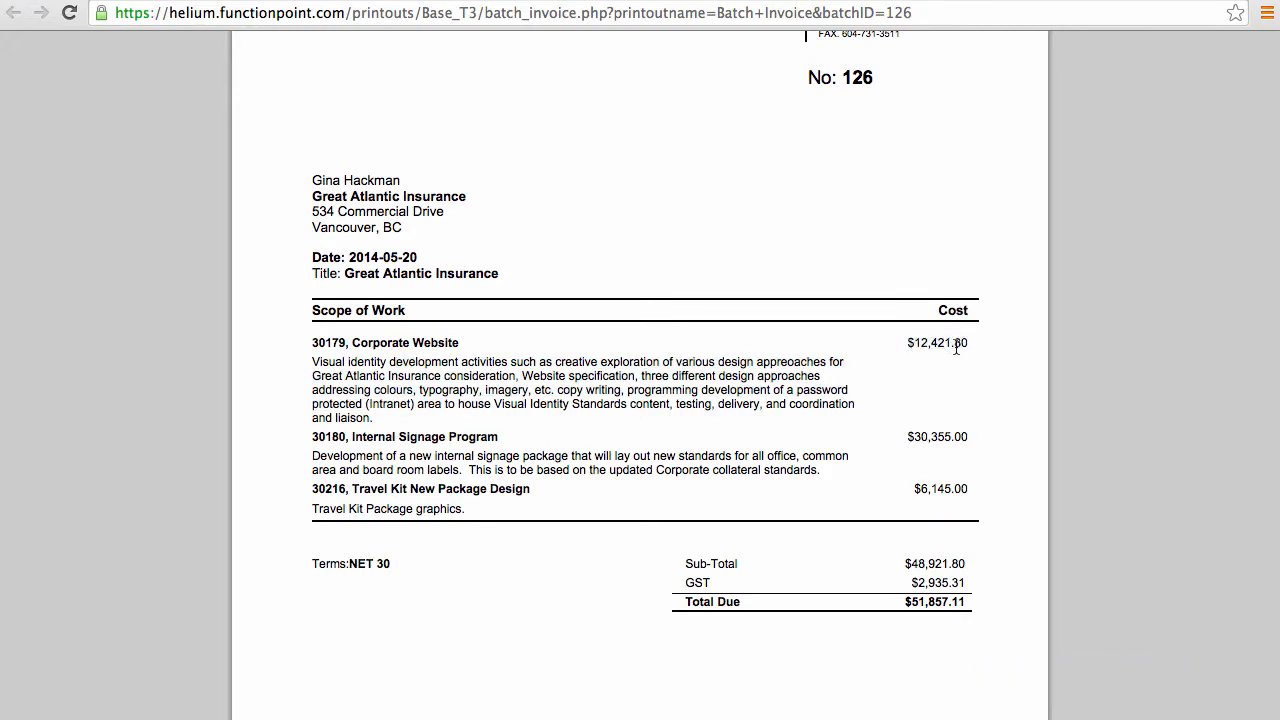
scroll(956, 350, "up", 4)
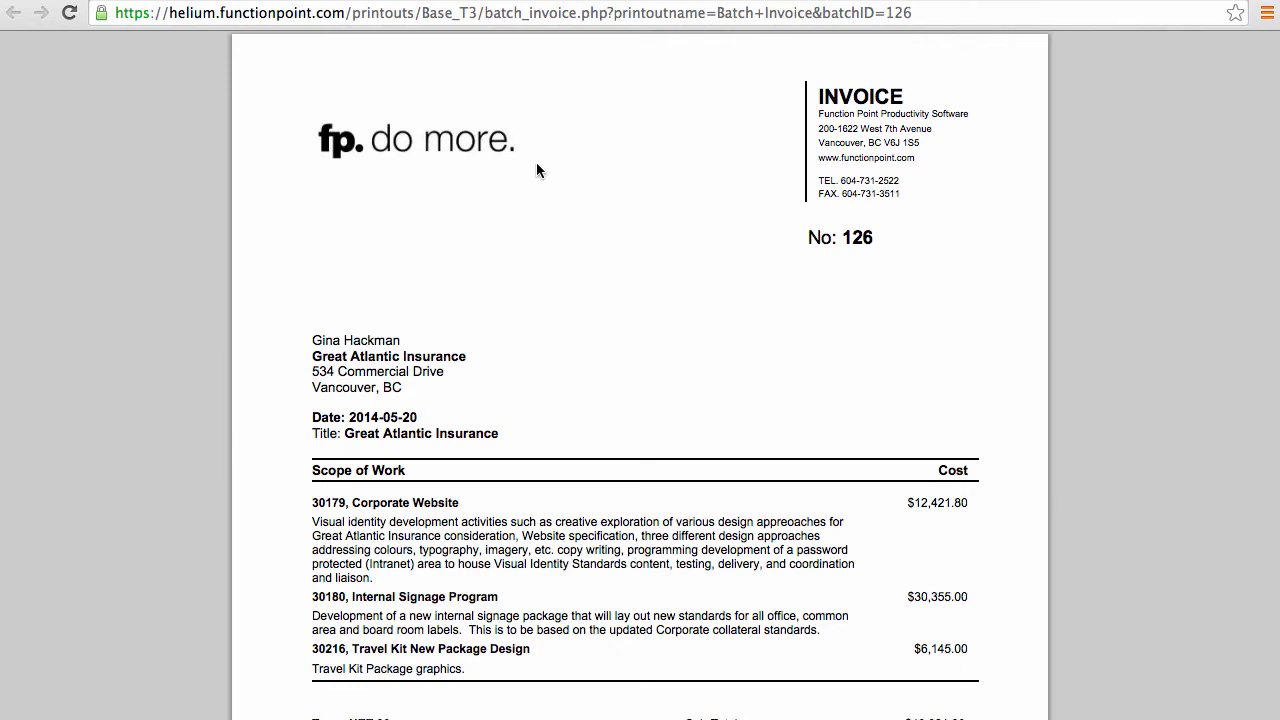
left_click(455, 0)
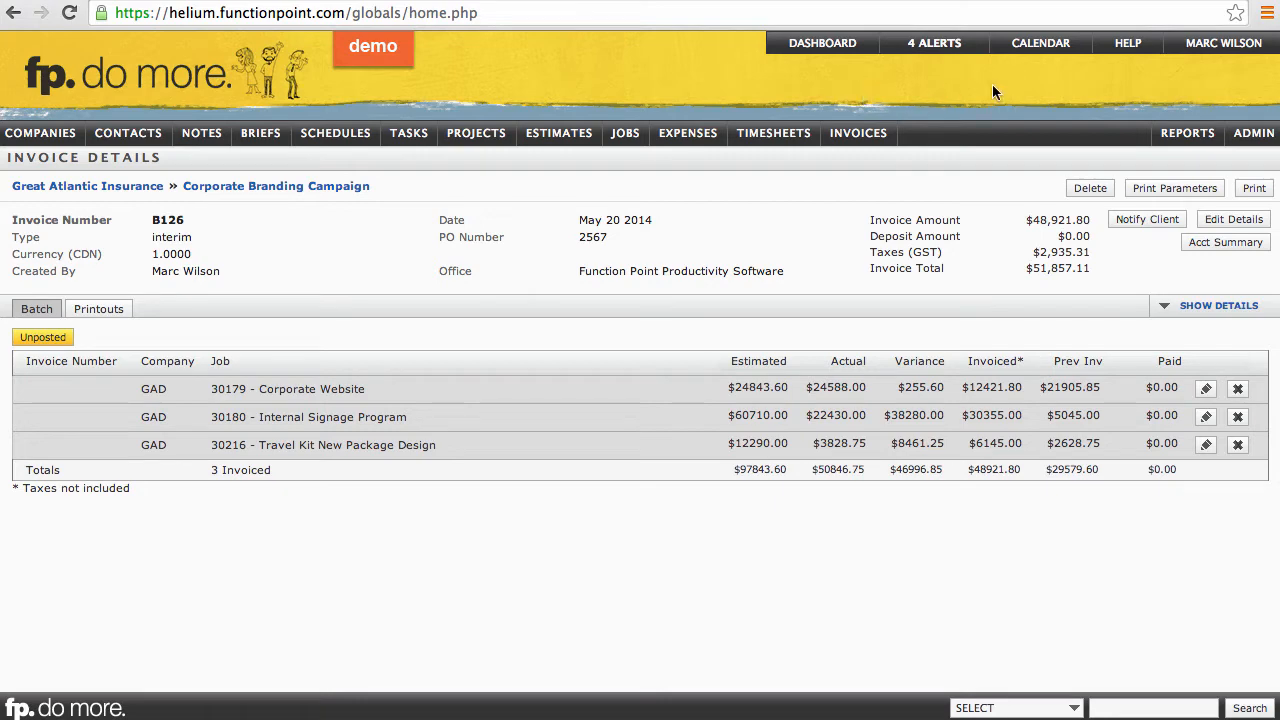
- Open the Printing Preferences in the system setup
mouse_move(1256, 145)
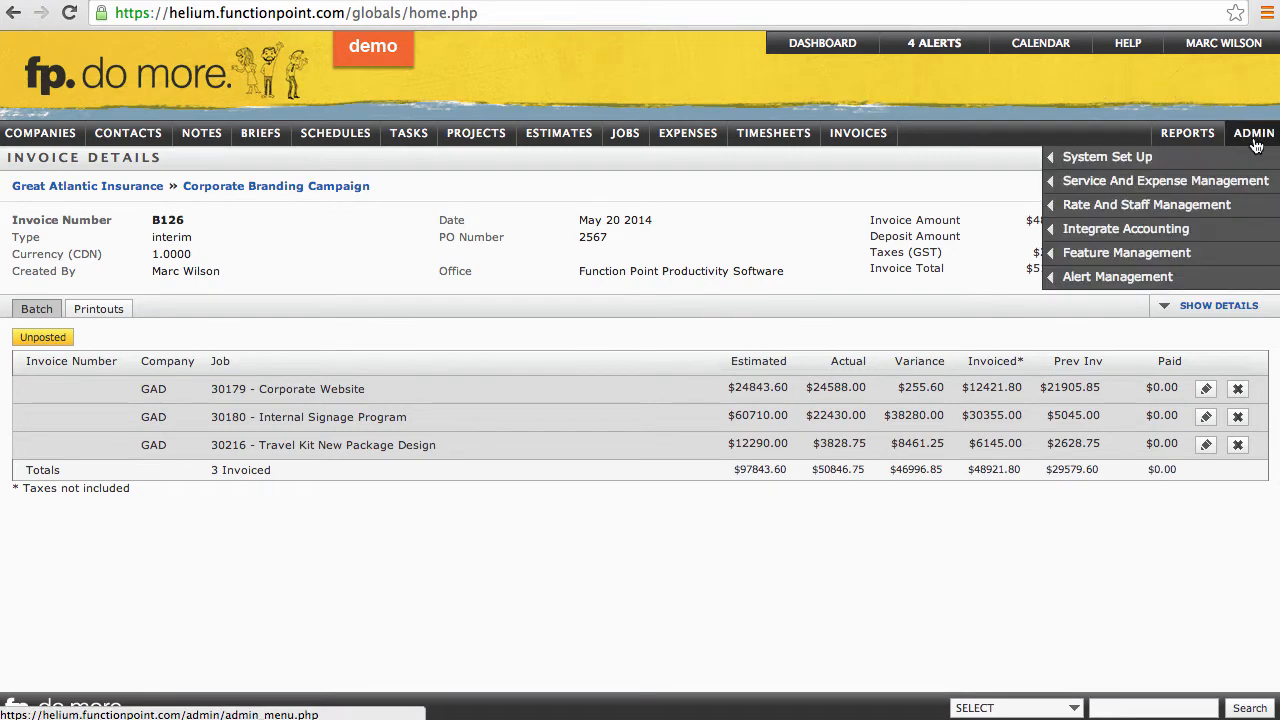
mouse_move(1200, 158)
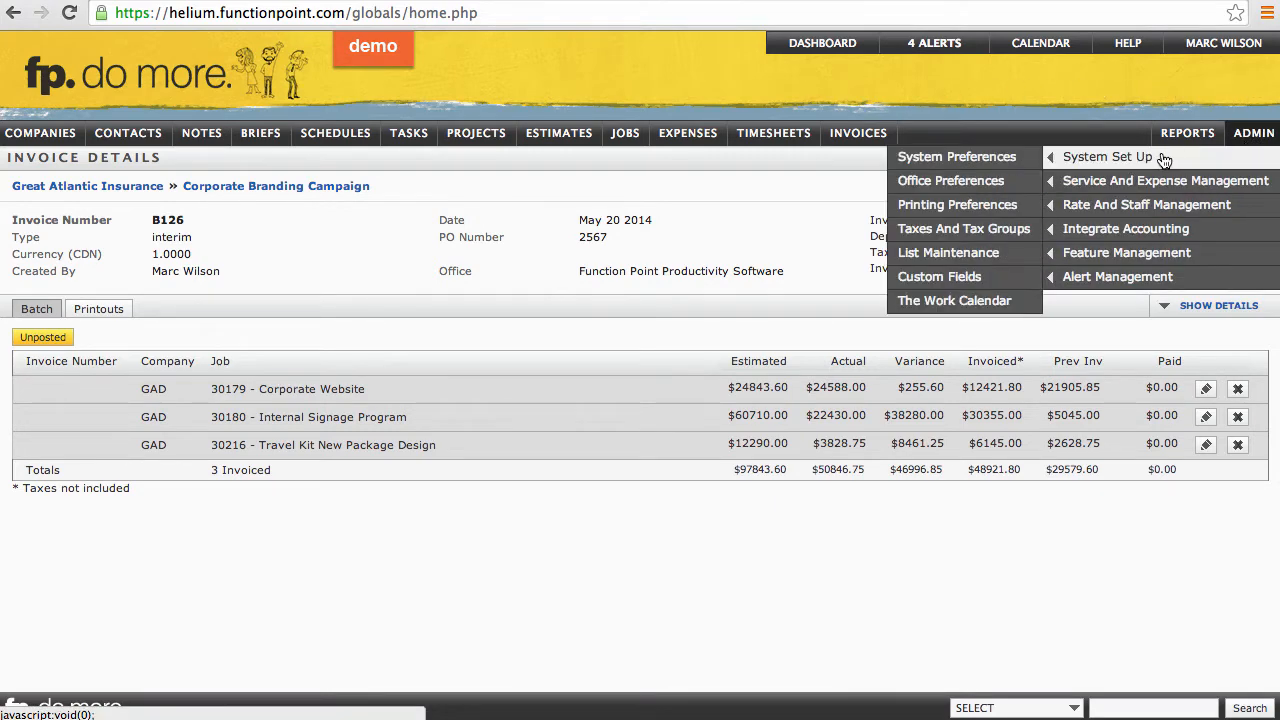
left_click(955, 210)
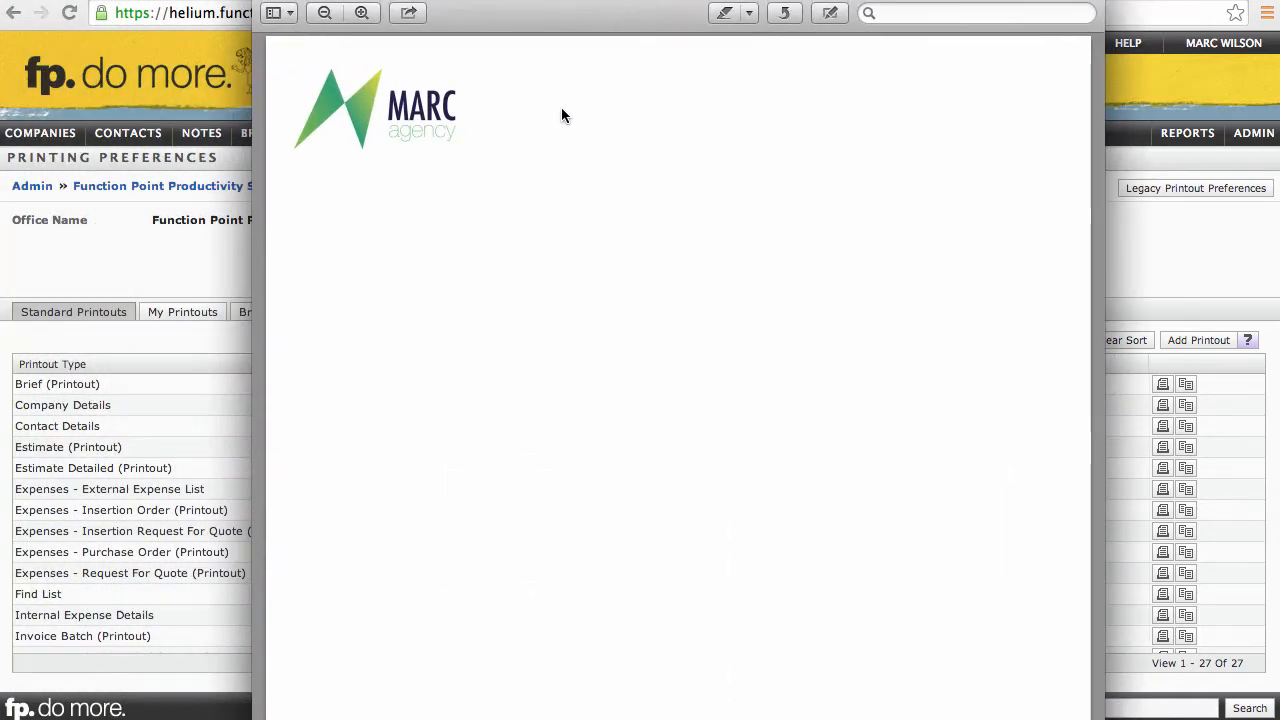
- Review the MARC agency letterhead PDF from its logo and footer through the Terms & Conditions page, and return to Printing Preferences
scroll(457, 189, "down", 5)
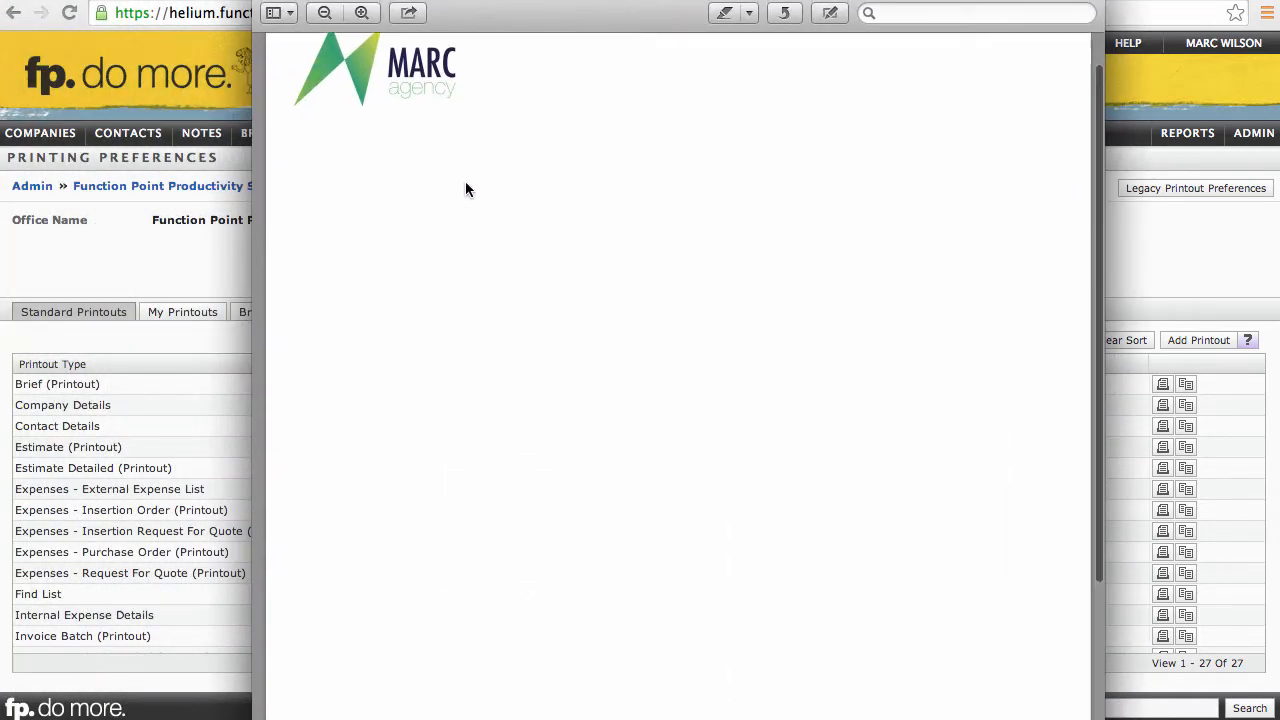
left_click_drag(491, 3, 496, 0)
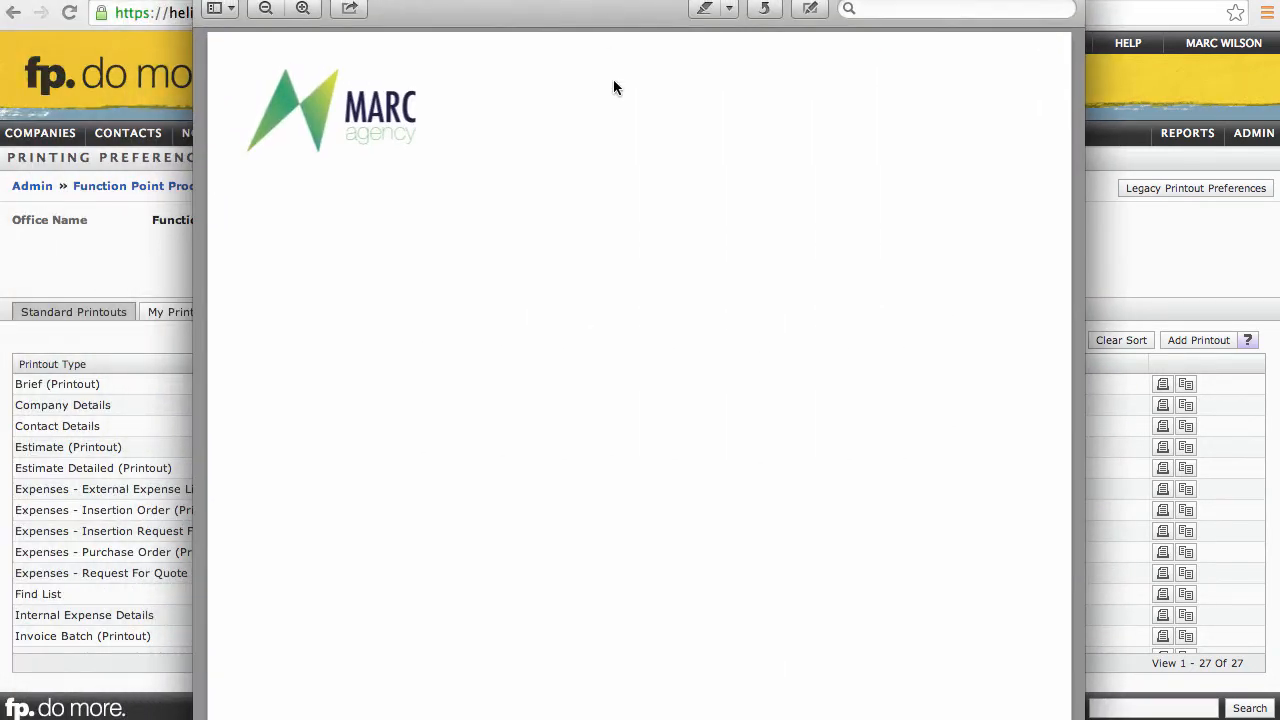
scroll(654, 240, "down", 3)
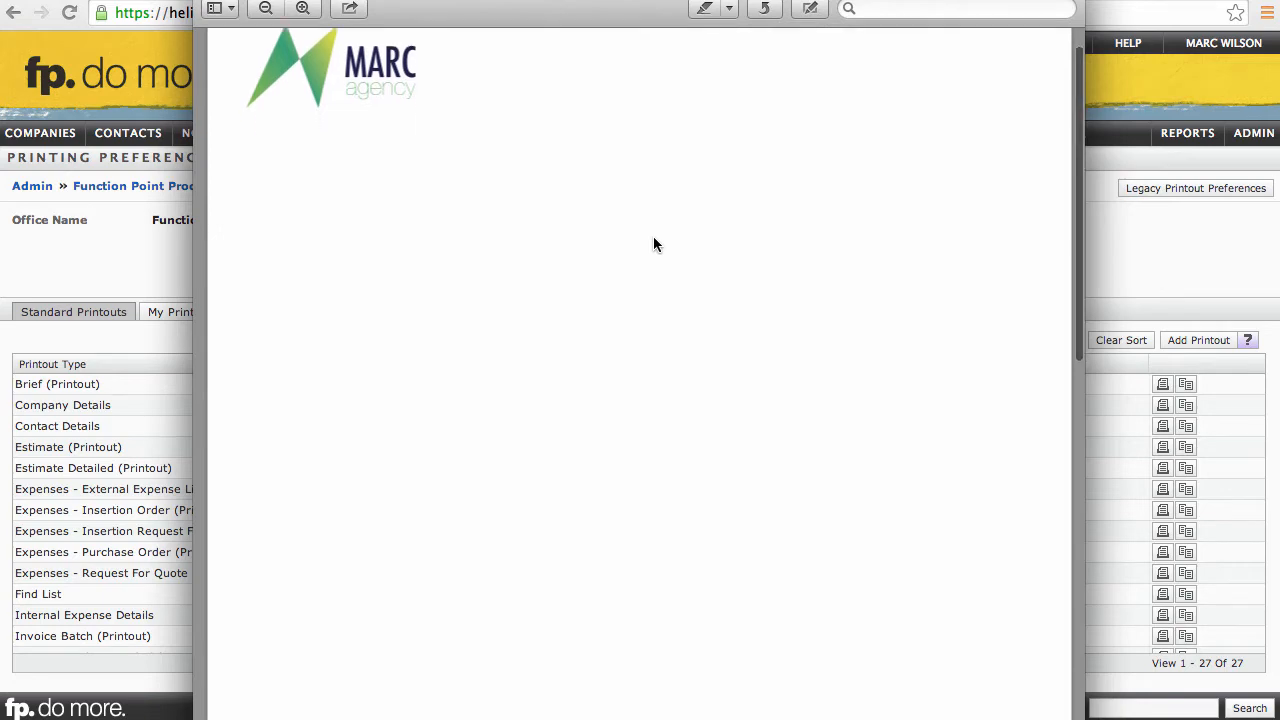
scroll(343, 136, "down", 10)
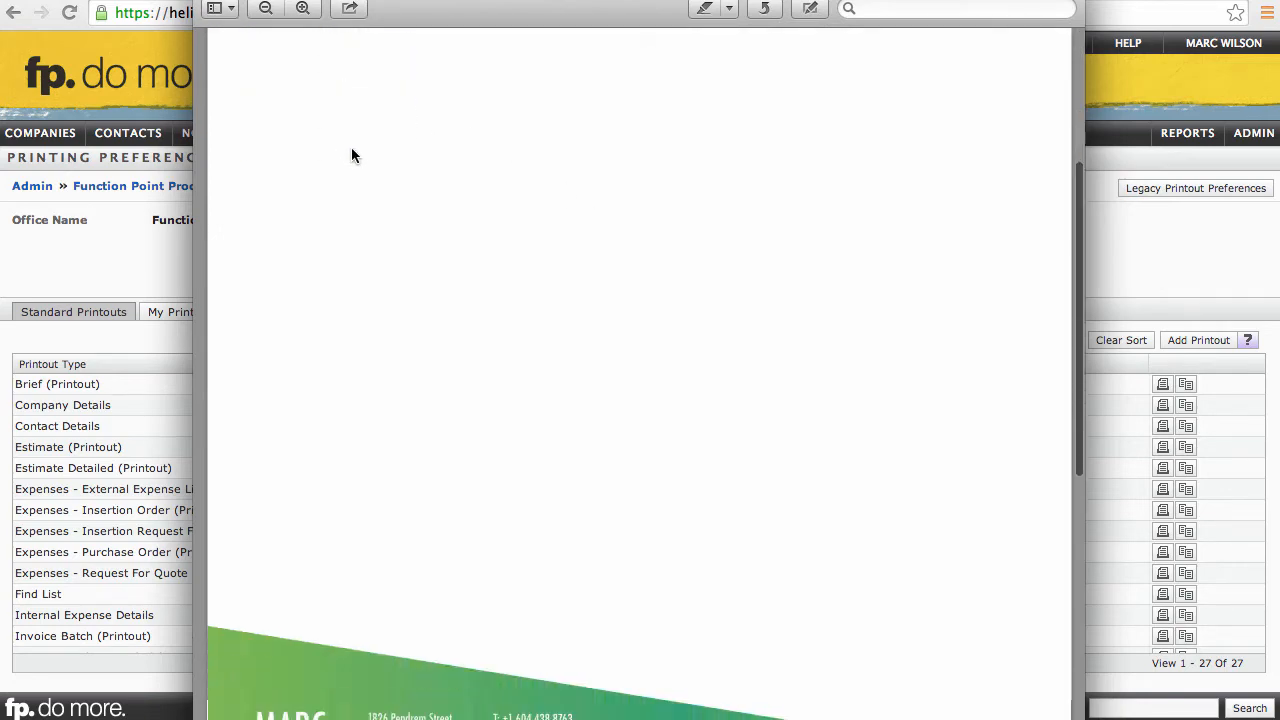
scroll(402, 201, "down", 8)
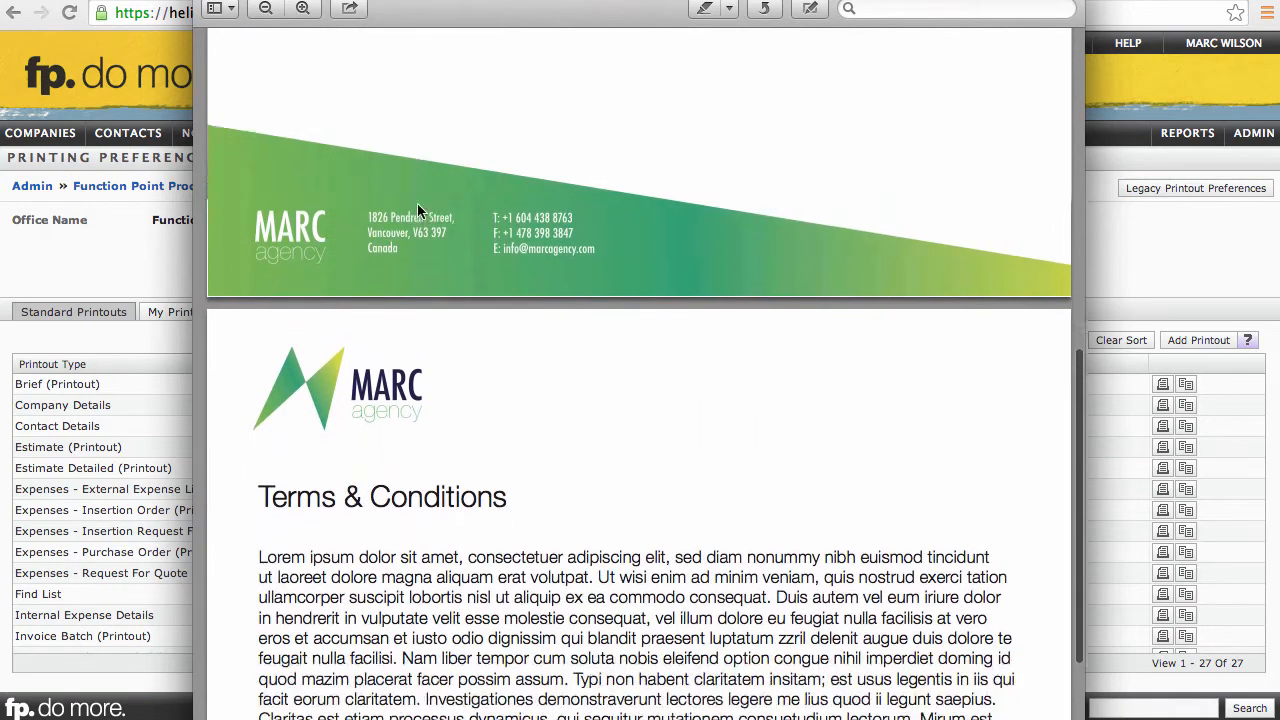
scroll(420, 206, "down", 5)
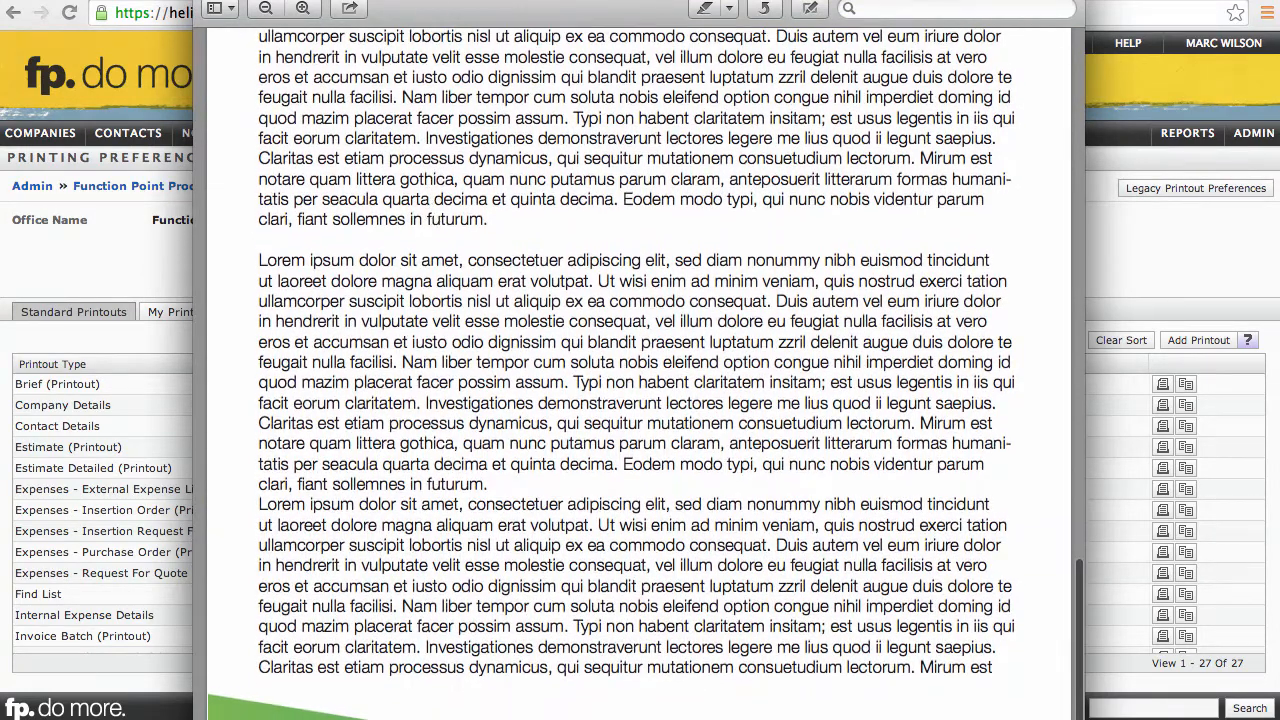
scroll(646, 360, "down", 2)
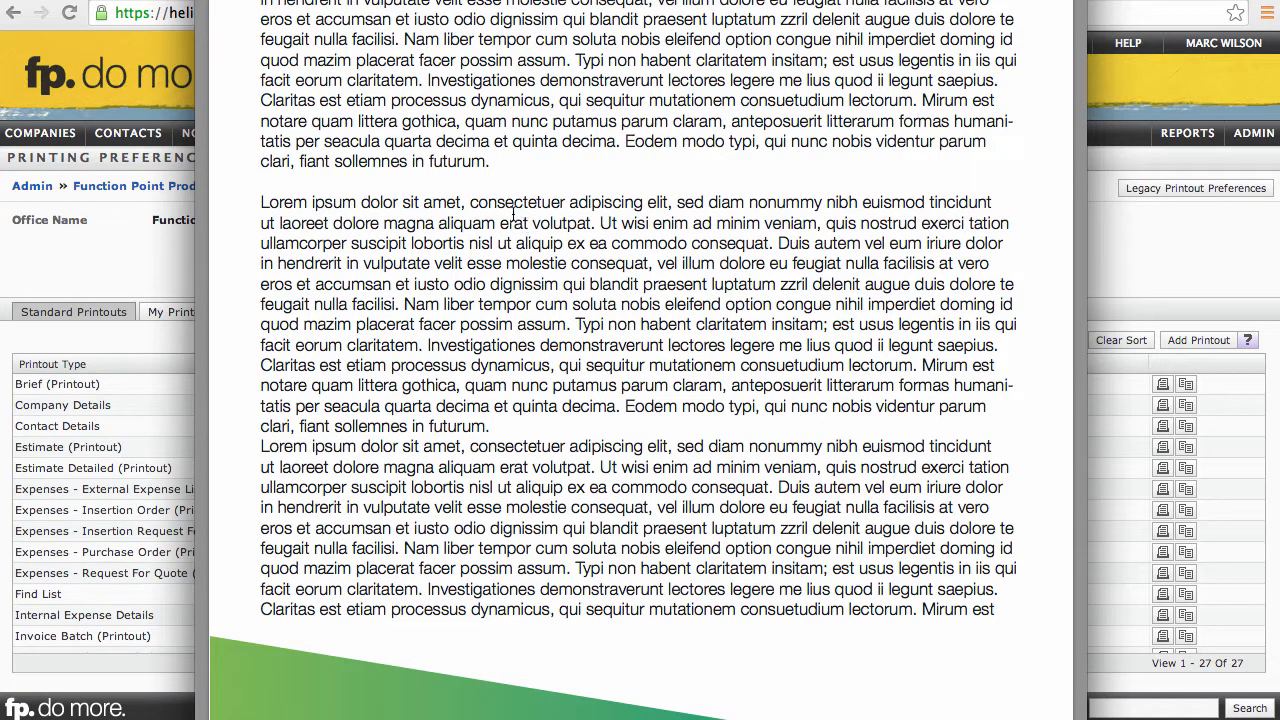
left_click(169, 53)
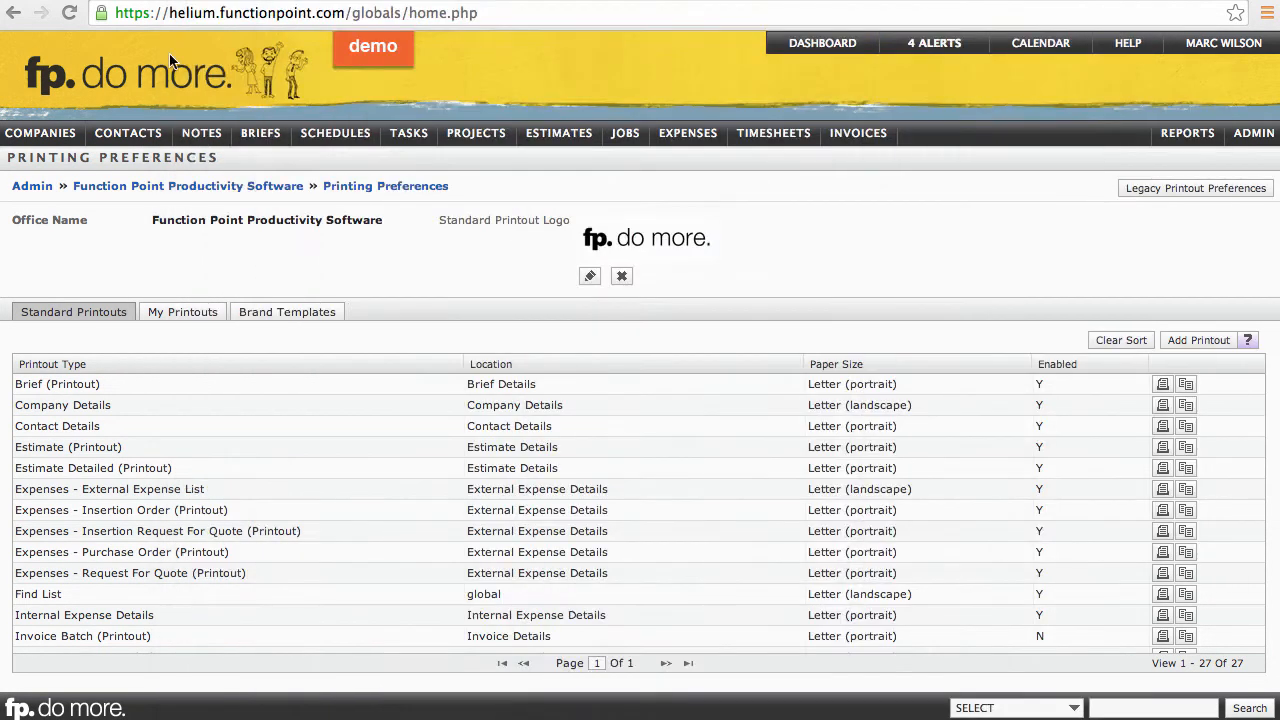
- Add a brand template named Single Page BT with units in inches, using MarcLetter.pdf as its PDF, and save it
left_click(292, 312)
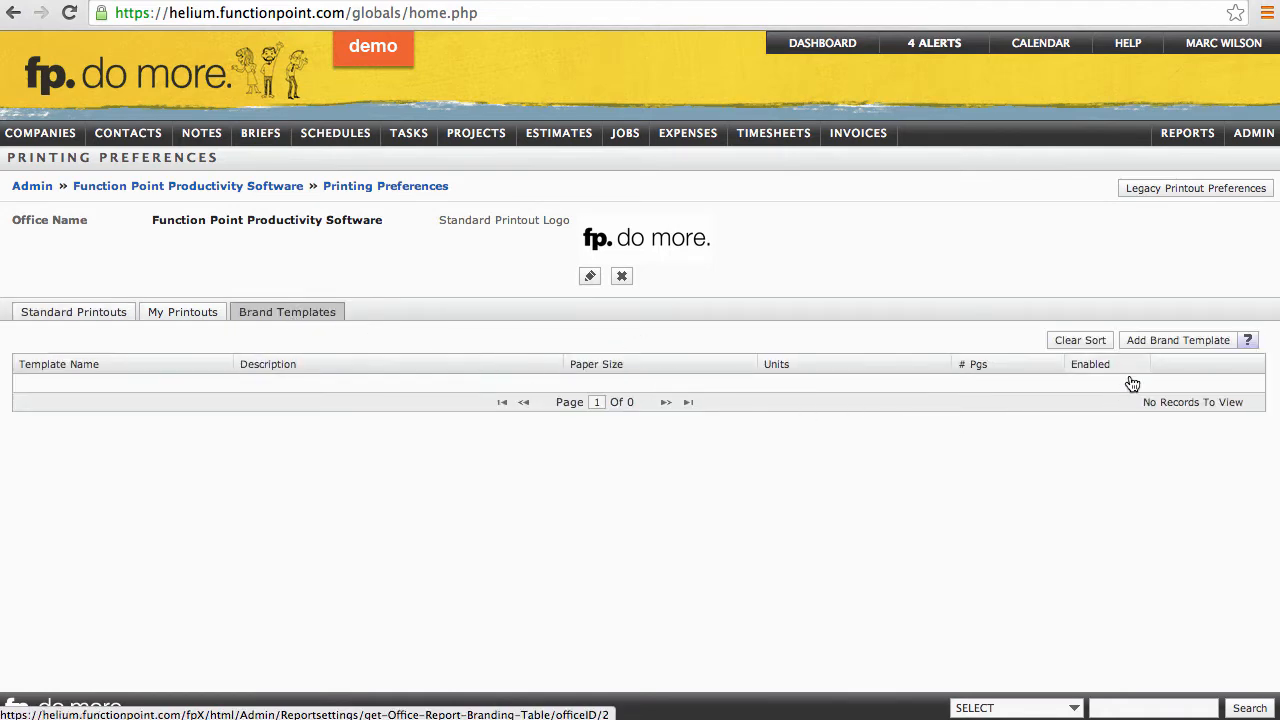
left_click(1178, 340)
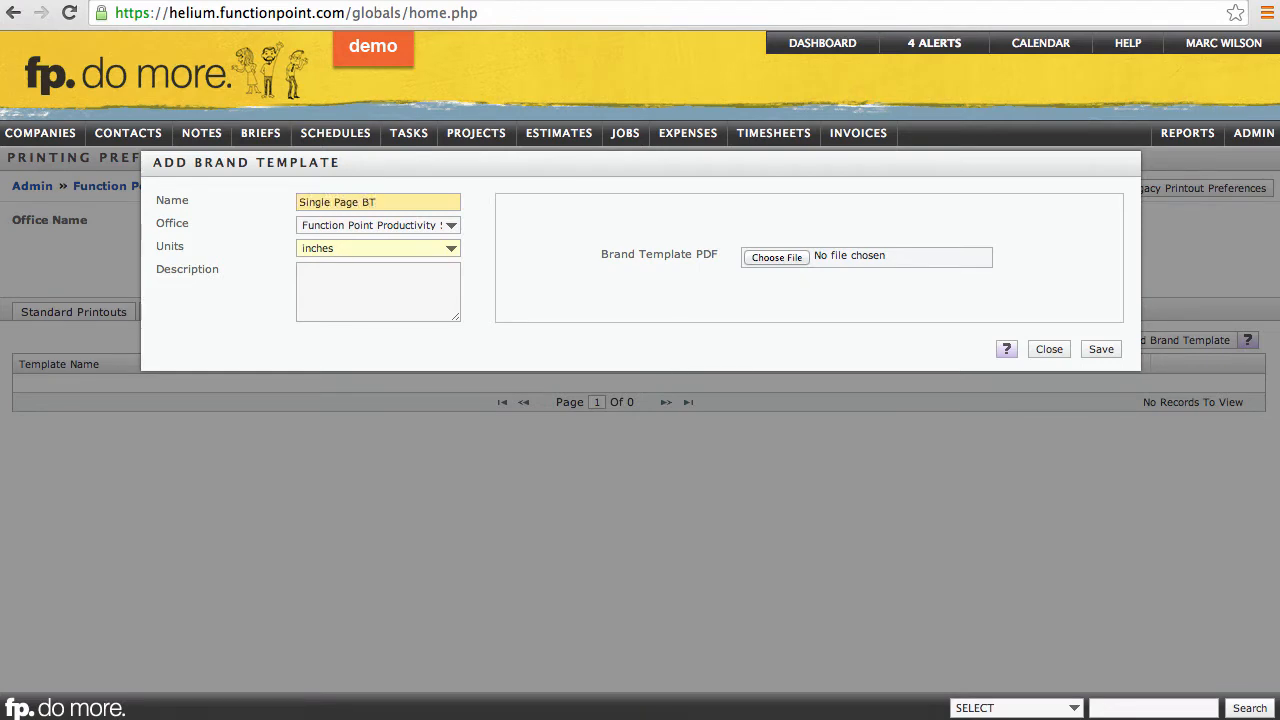
left_click(762, 258)
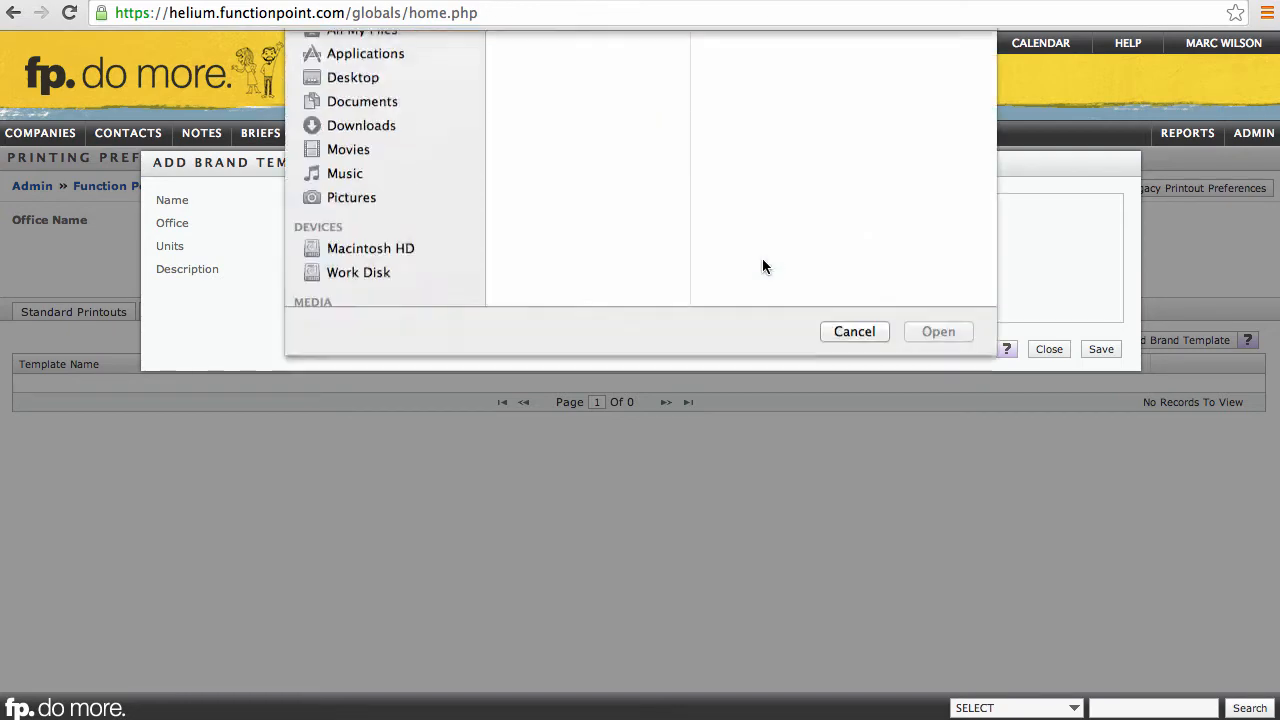
left_click(600, 247)
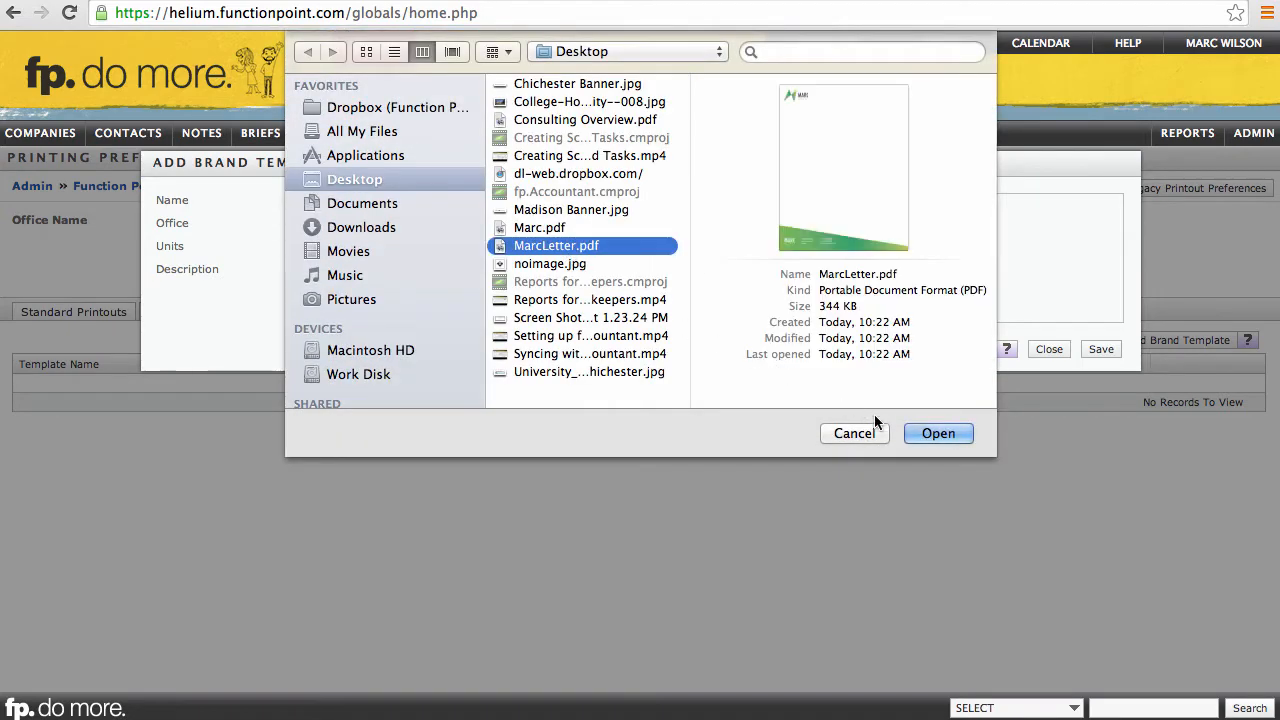
left_click(928, 433)
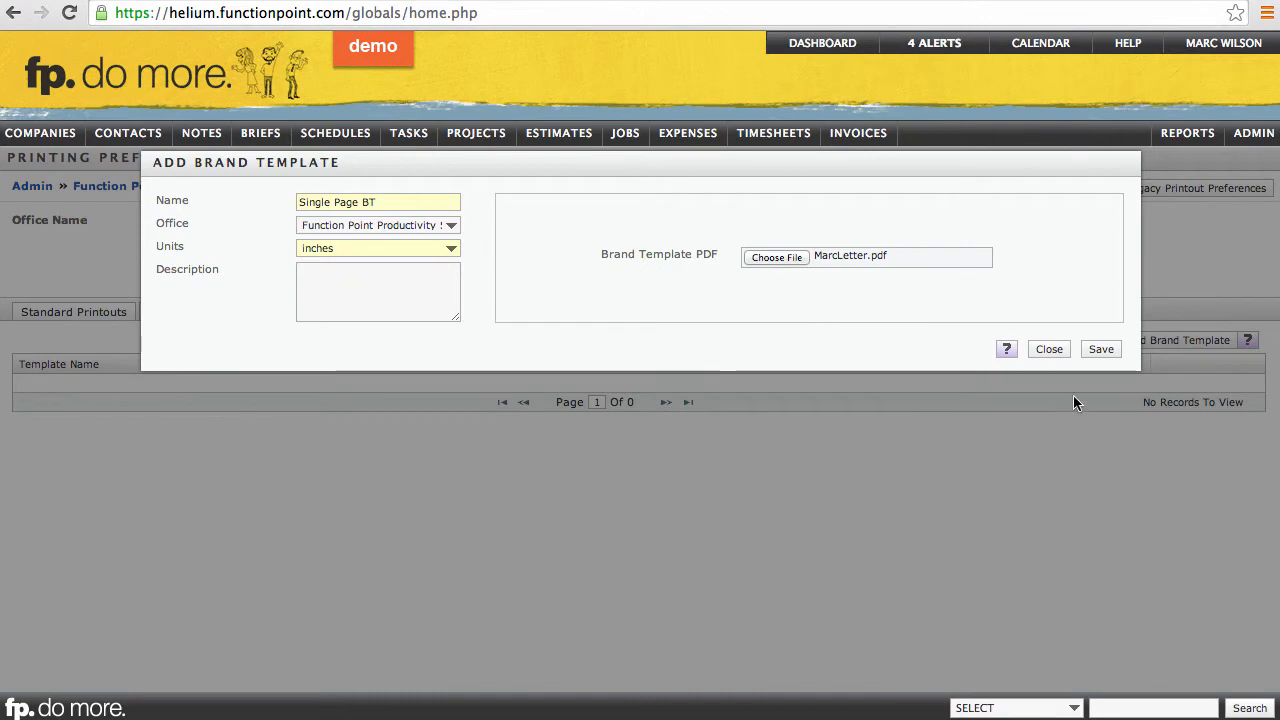
left_click(1102, 352)
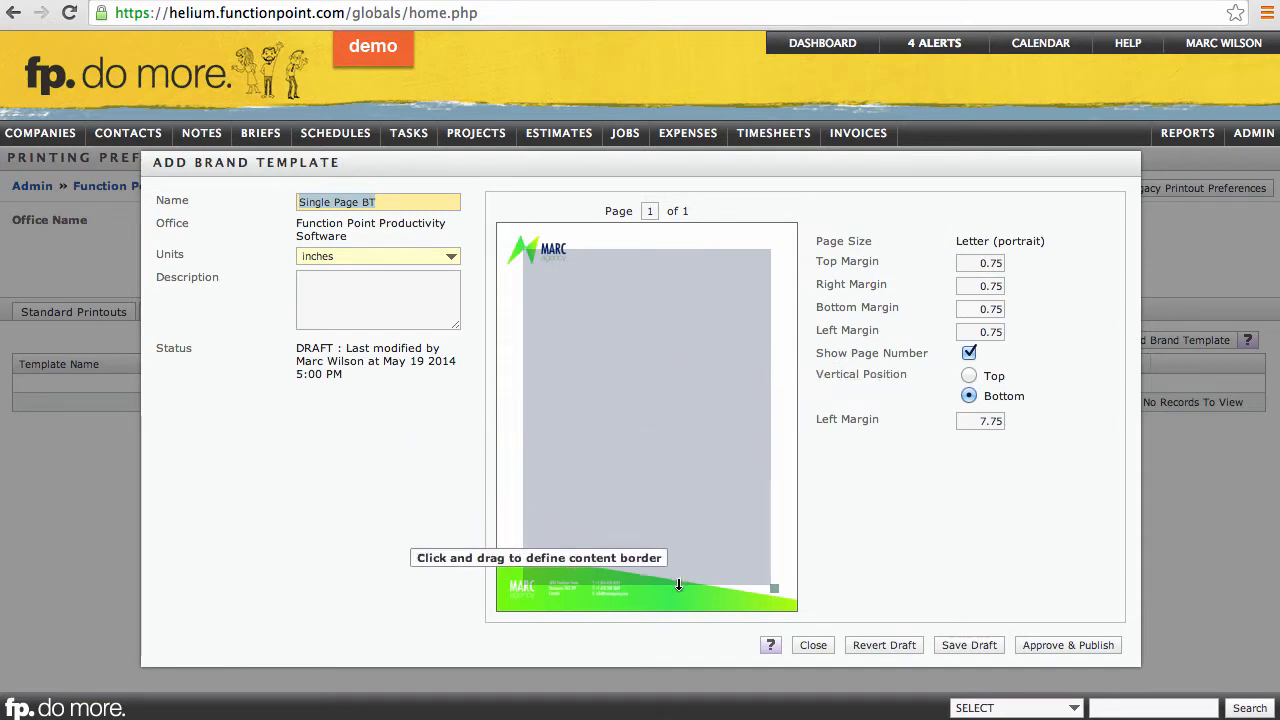
- Resize the template's content area to clear the artwork, with a bottom margin of about 1.64 inches and a top margin of about 1.28 inches
left_click_drag(679, 584, 680, 552)
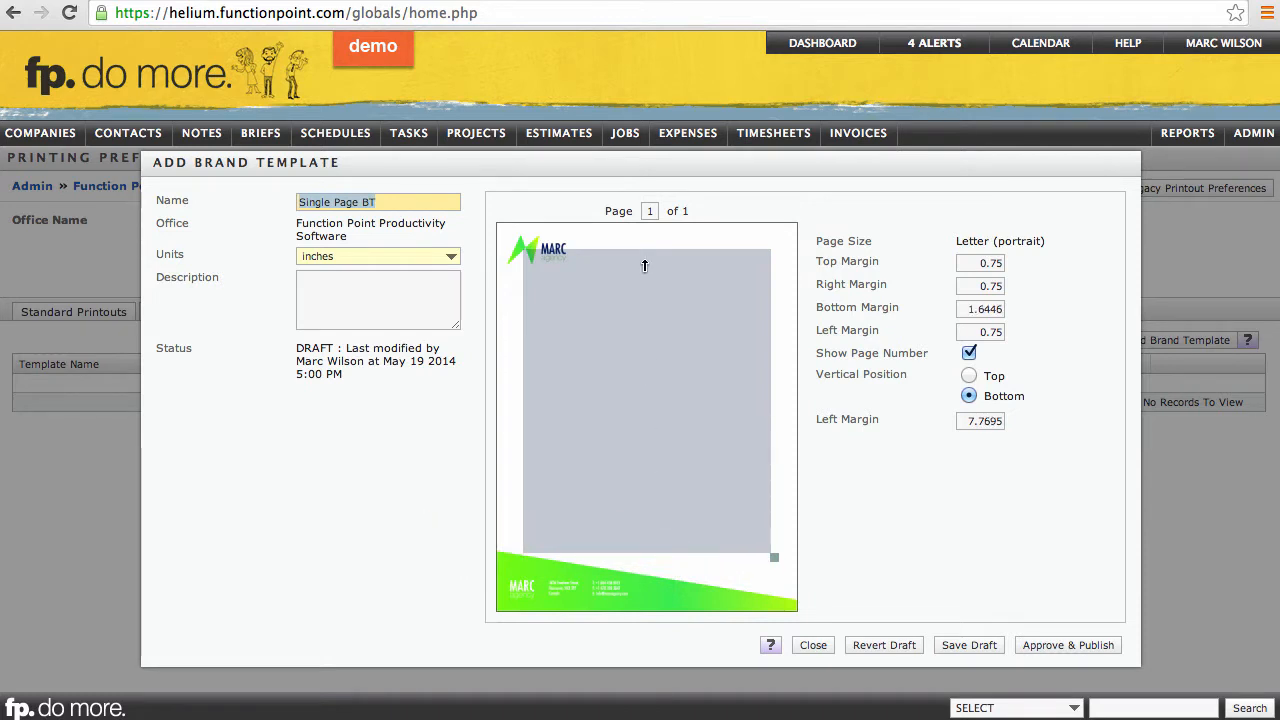
left_click_drag(647, 254, 646, 273)
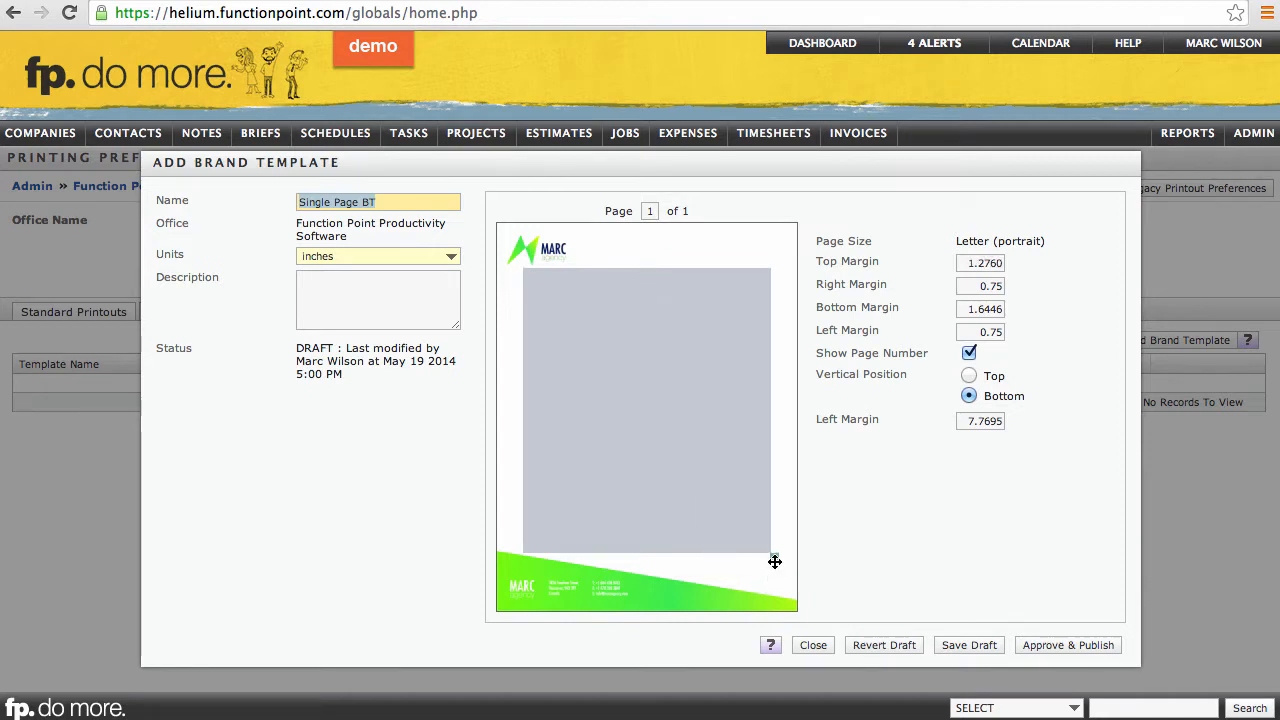
left_click_drag(775, 560, 776, 561)
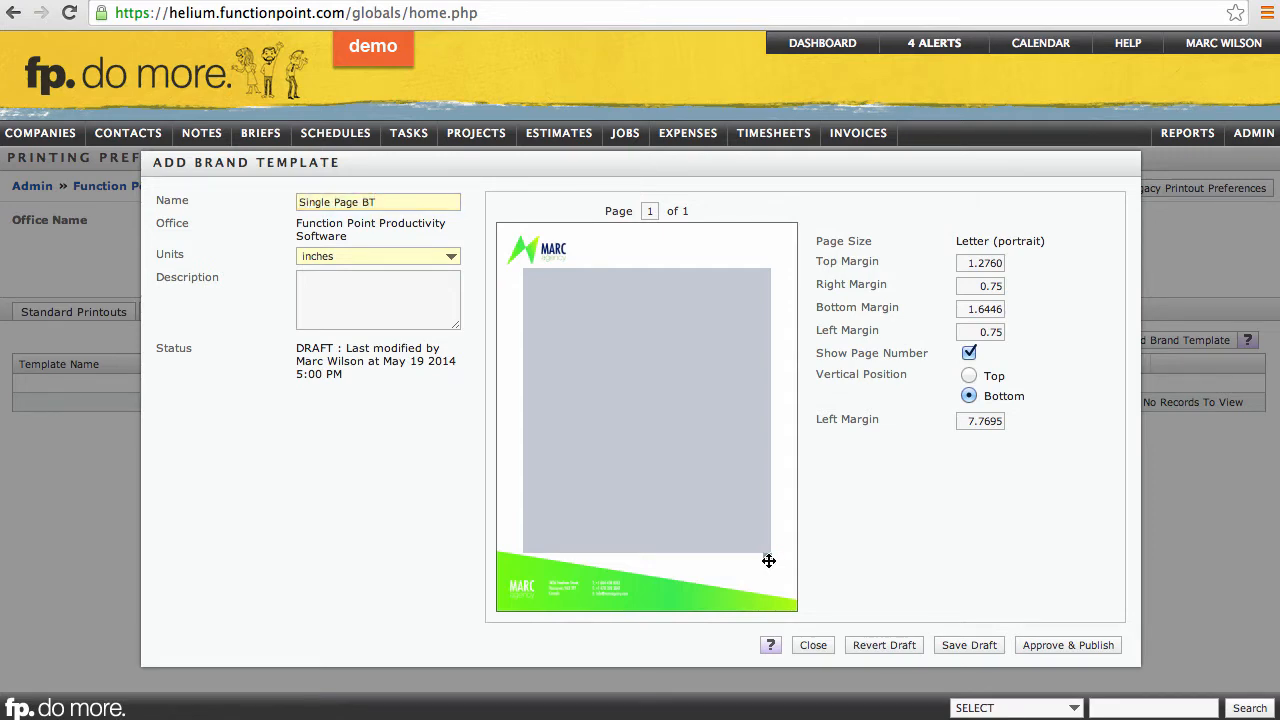
- Shift the page number to a left margin of about 7.54 inches, and approve and publish the Single Page BT template
left_click_drag(768, 560, 766, 560)
left_click(1053, 654)
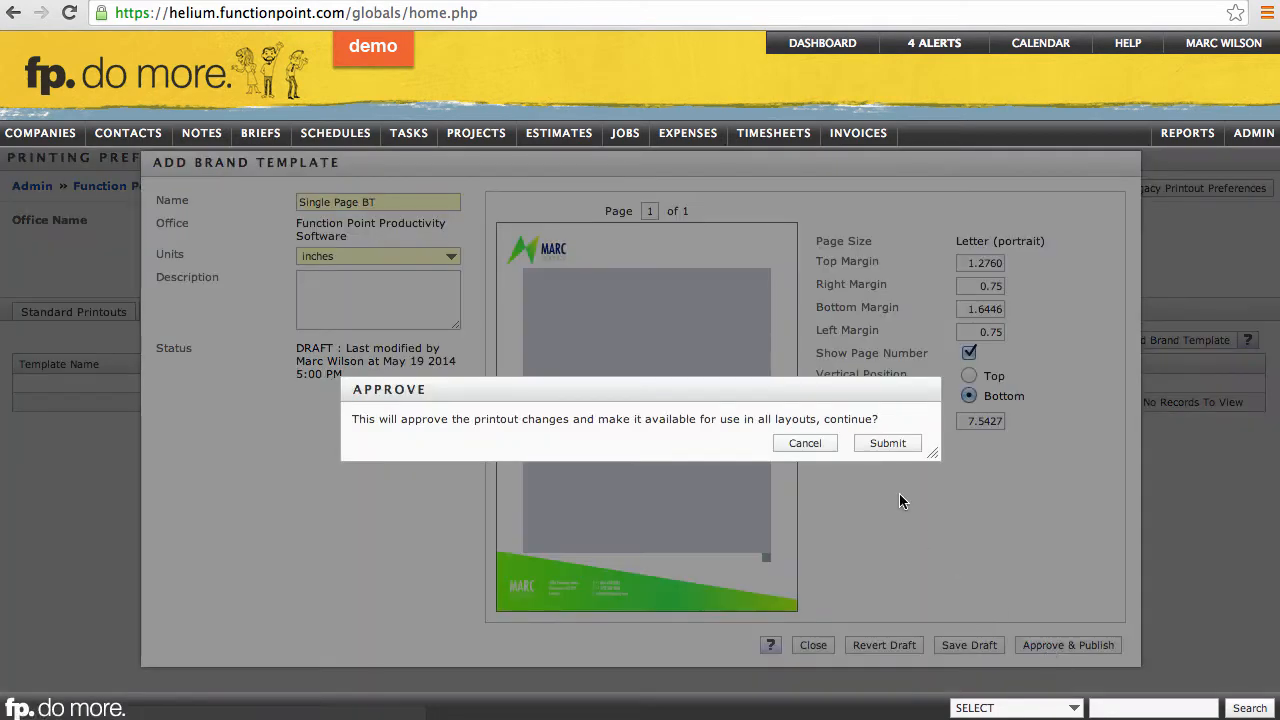
left_click(887, 444)
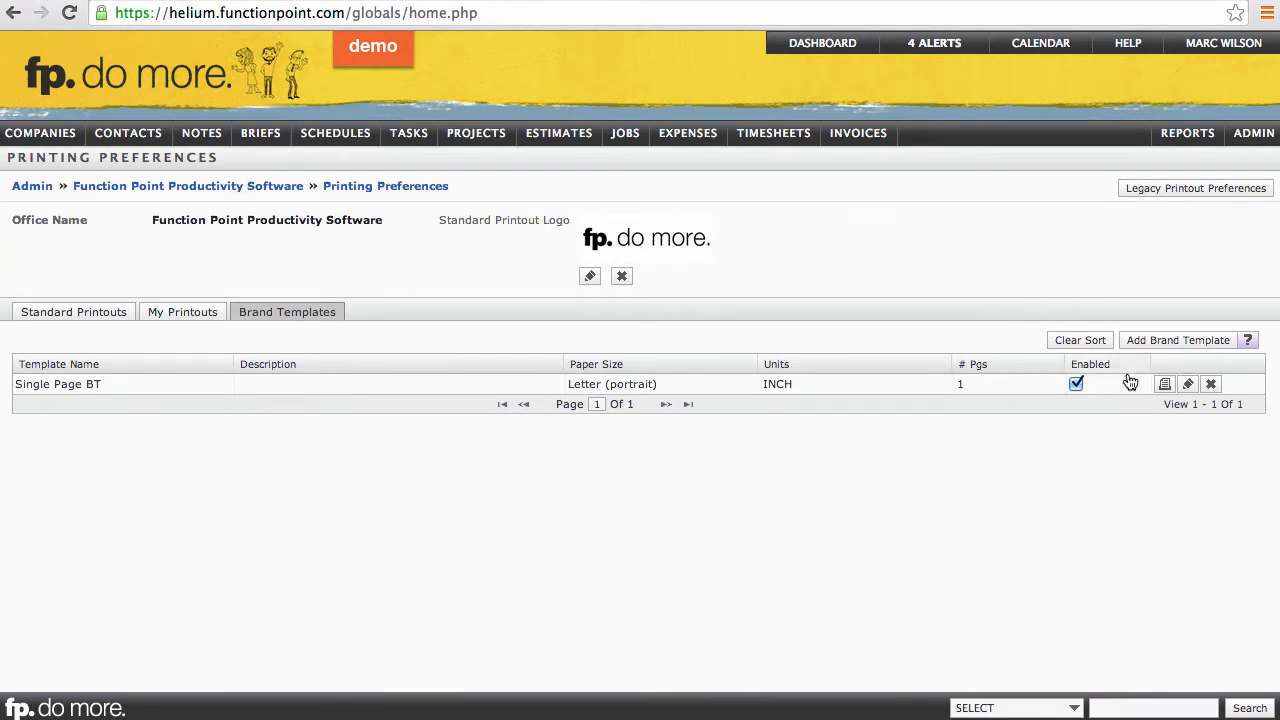
- Add a second brand template named Contract Terms BT with units in inches, using Marc.pdf as its PDF, and save it
left_click(1147, 346)
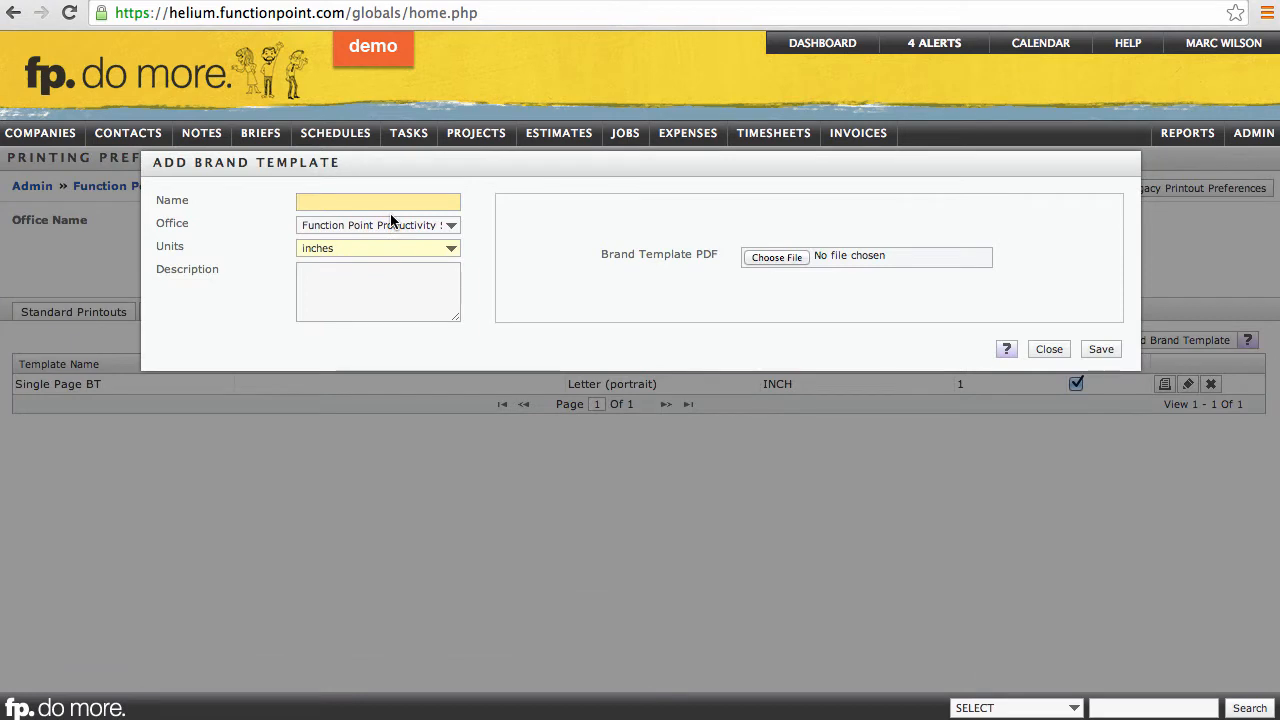
type("Contract Terms BT")
left_click(795, 258)
left_click(548, 228)
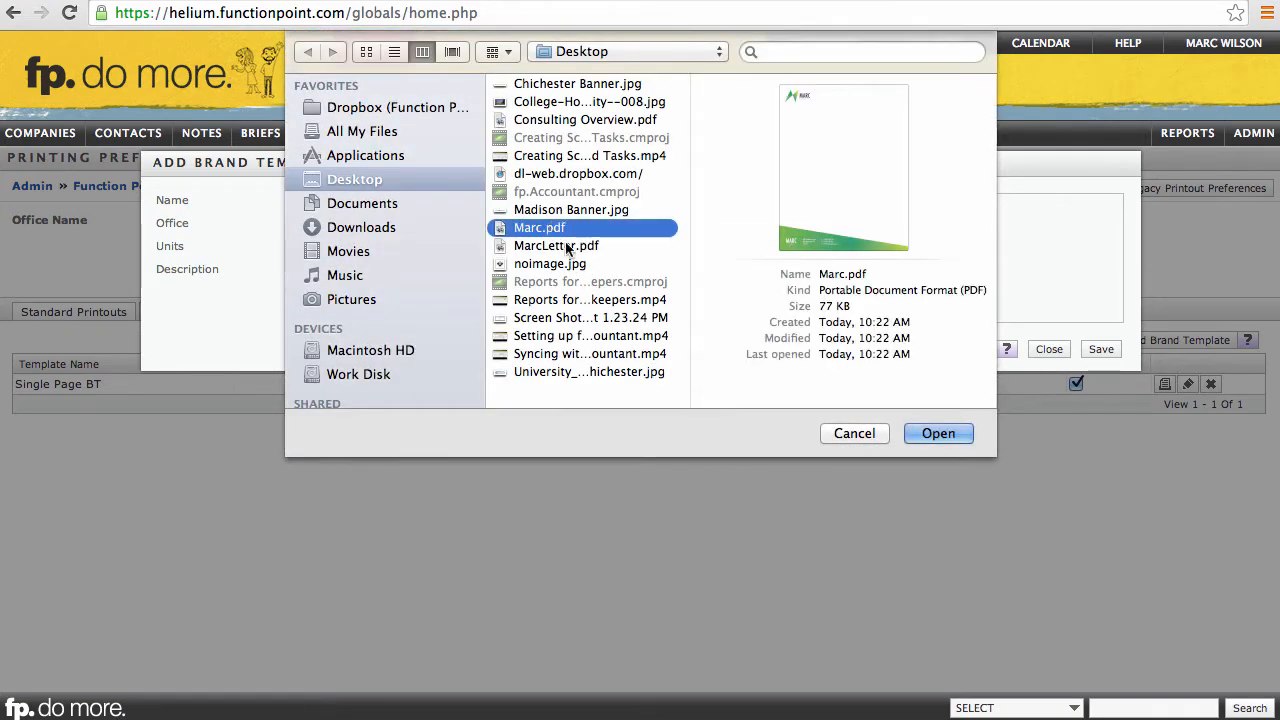
left_click(933, 433)
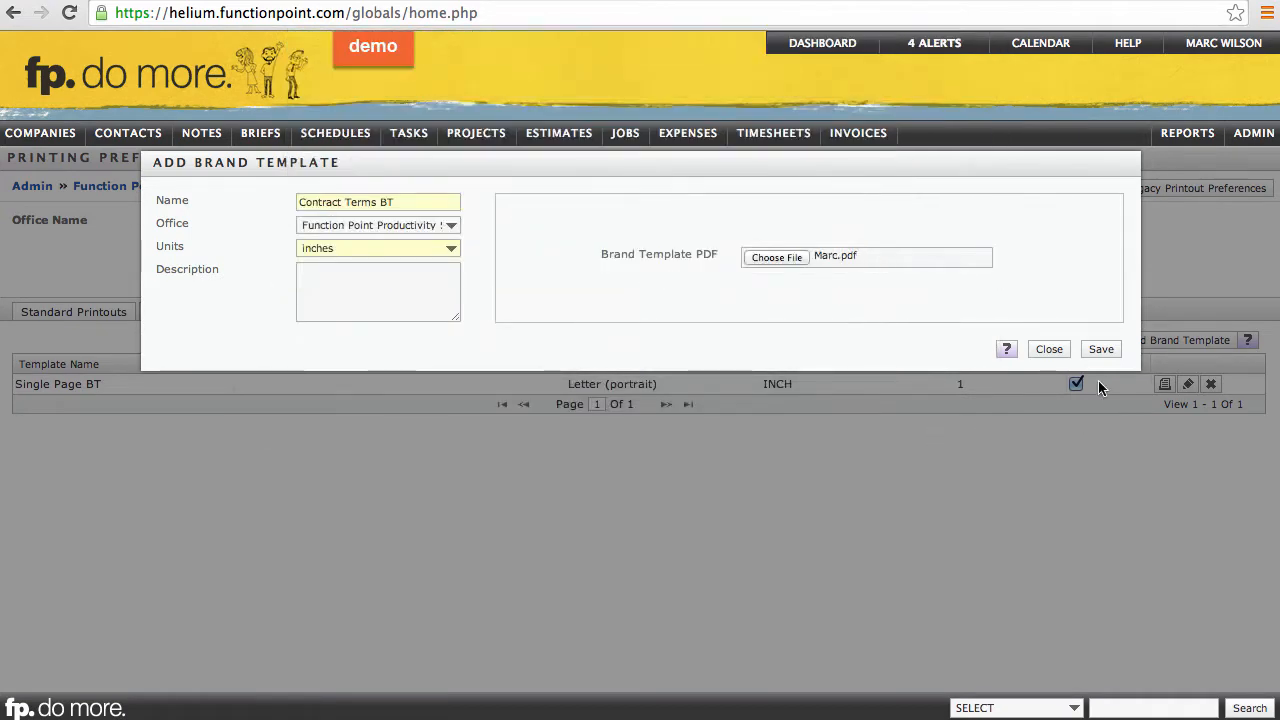
left_click(1101, 349)
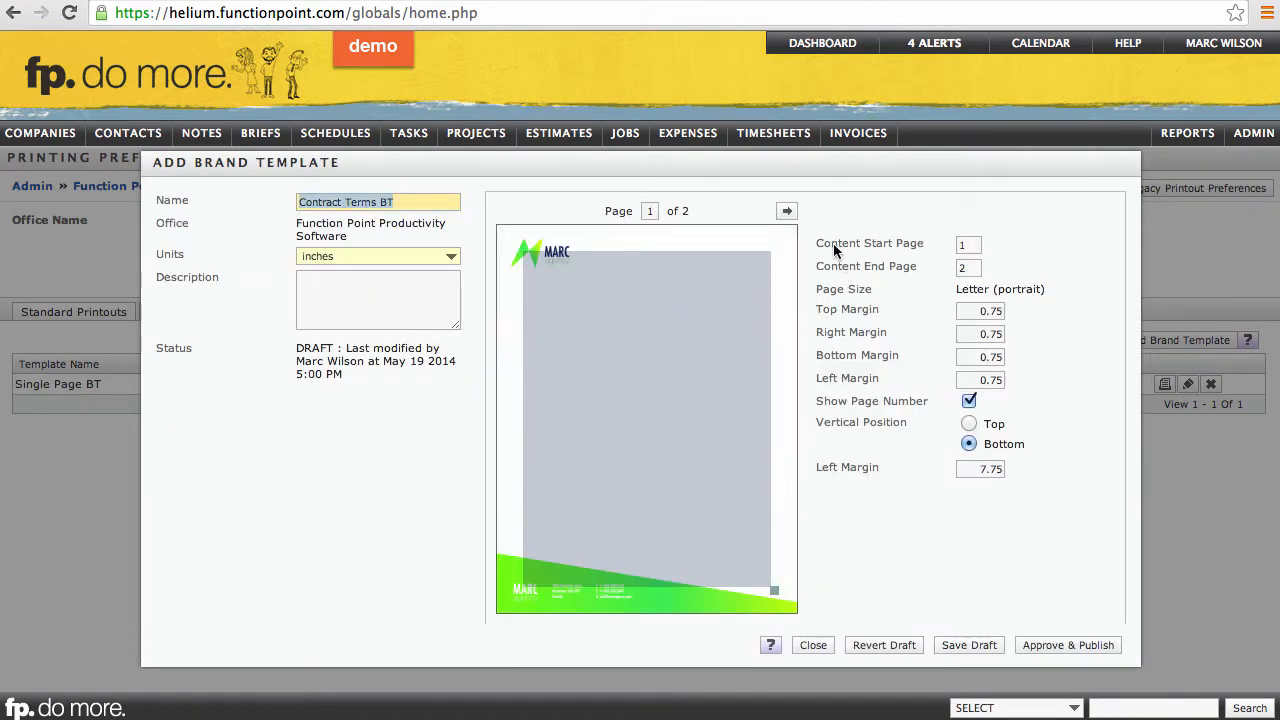
- Set the content end page to 1 and resize the content area to a bottom margin of about 1.70 and top margin of about 1.22 inches
left_click_drag(833, 243, 903, 268)
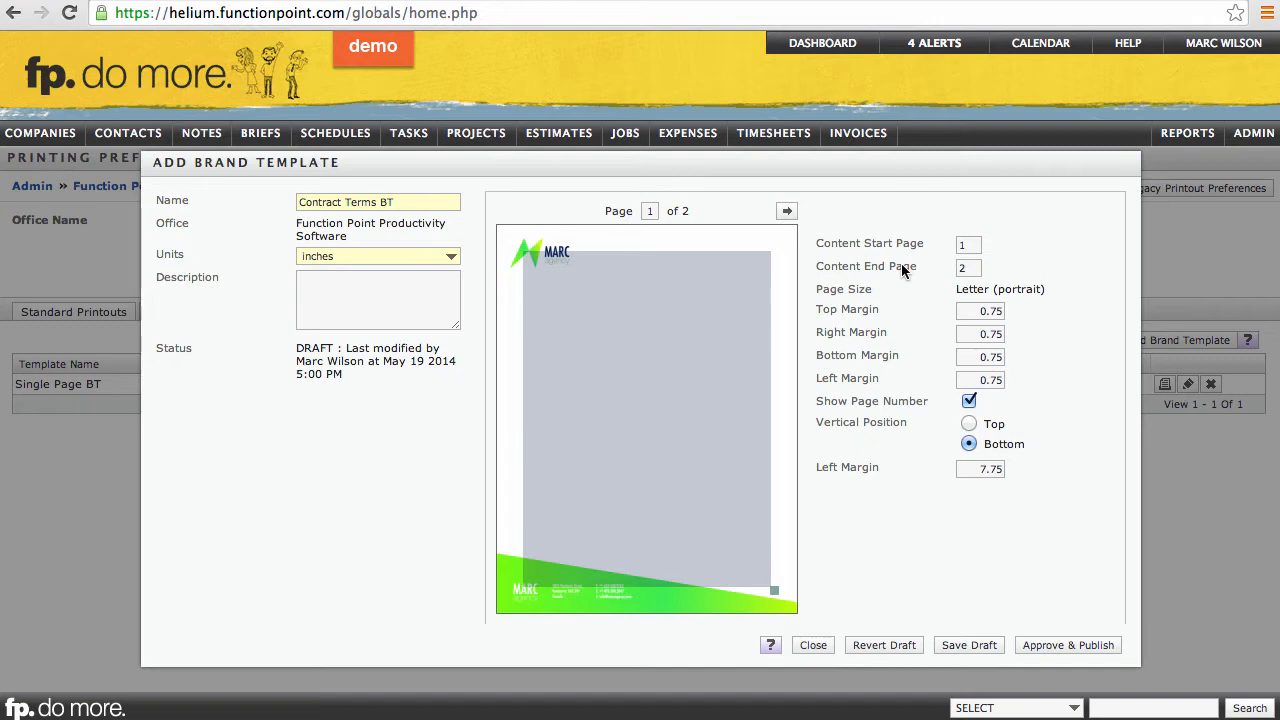
double_click(966, 268)
type("1")
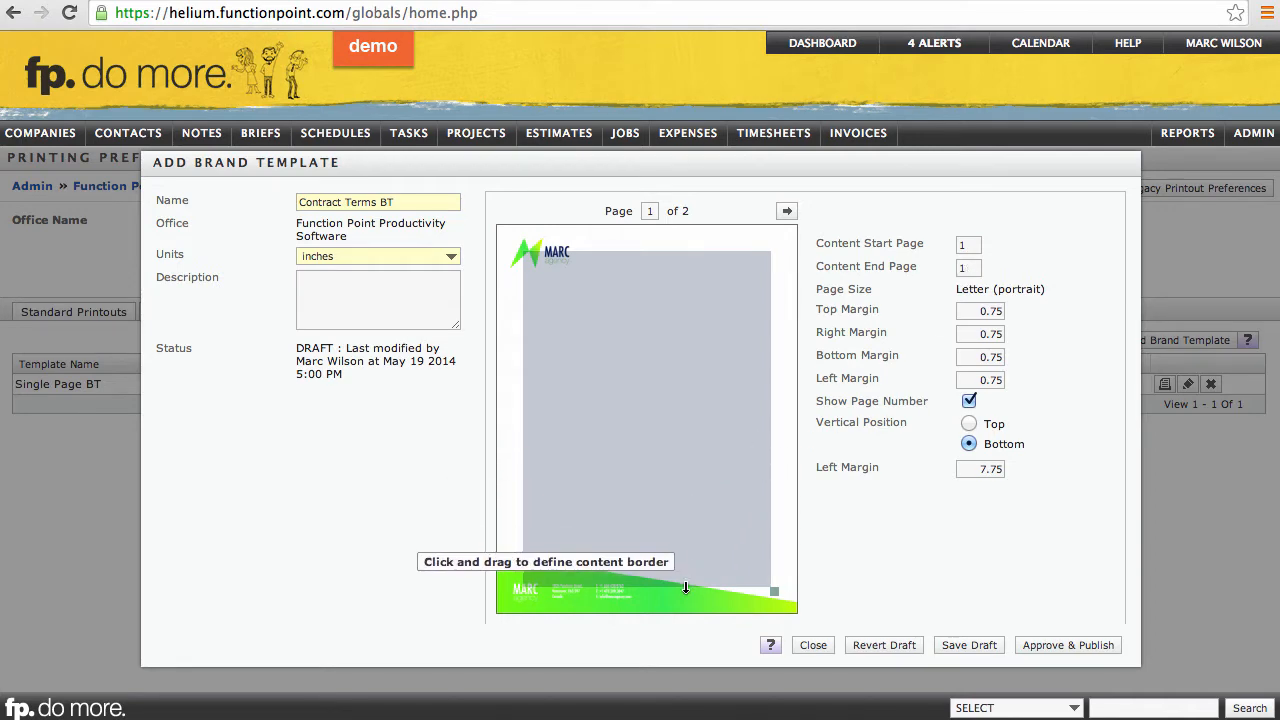
left_click_drag(685, 591, 687, 552)
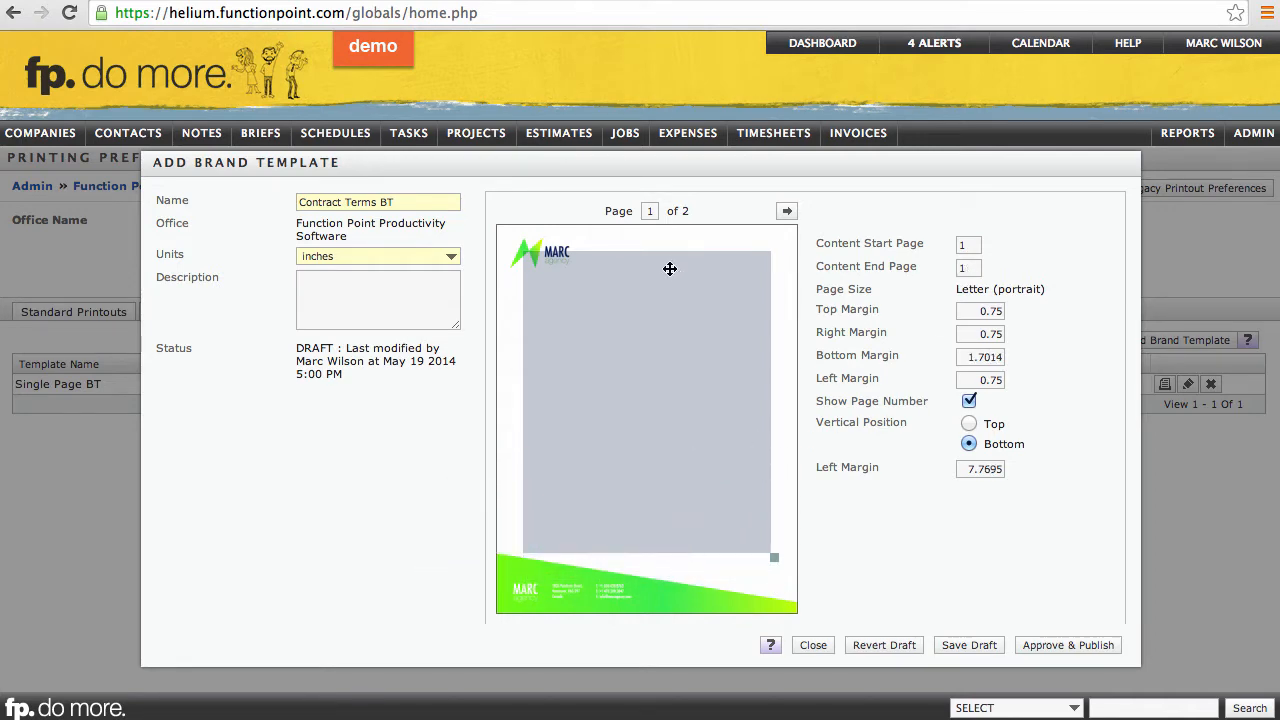
mouse_move(670, 254)
left_mouse_down()
mouse_move(671, 280)
mouse_move(671, 268)
left_mouse_up()
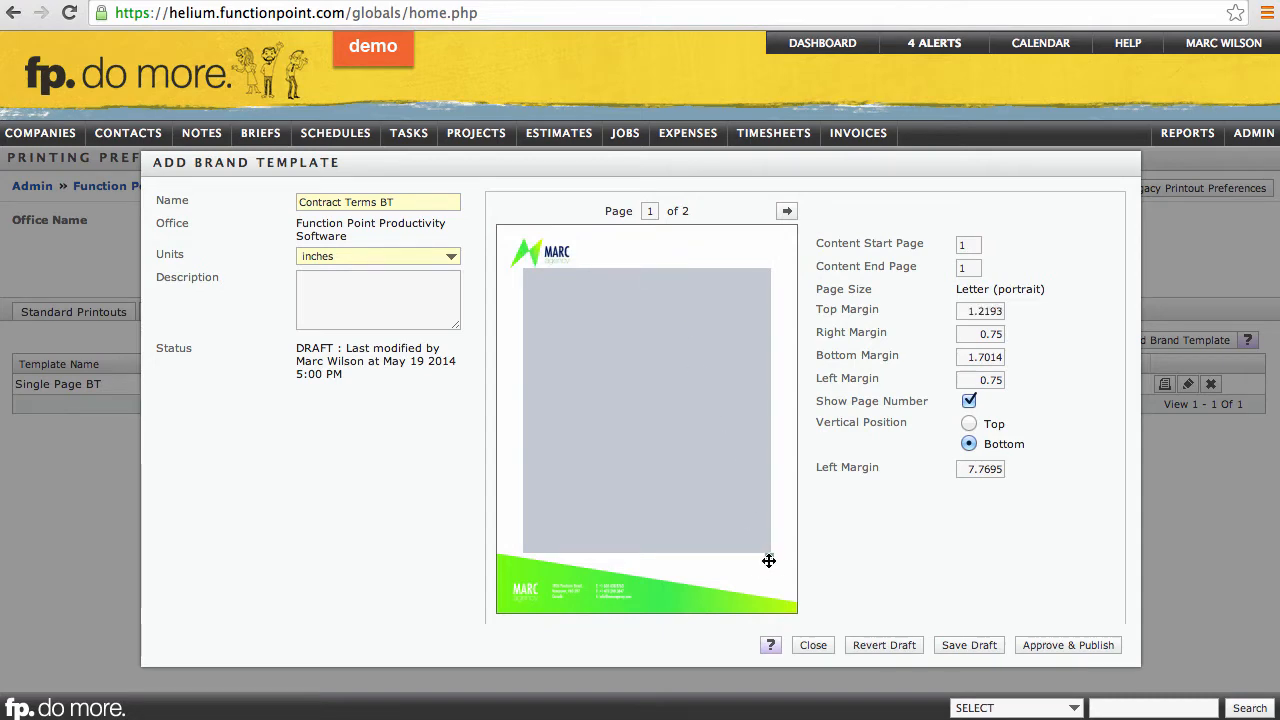
- Shift the page number to a left margin of about 7.54 inches, and approve and publish the Contract Terms BT template
left_click_drag(769, 561, 766, 561)
left_click(1050, 652)
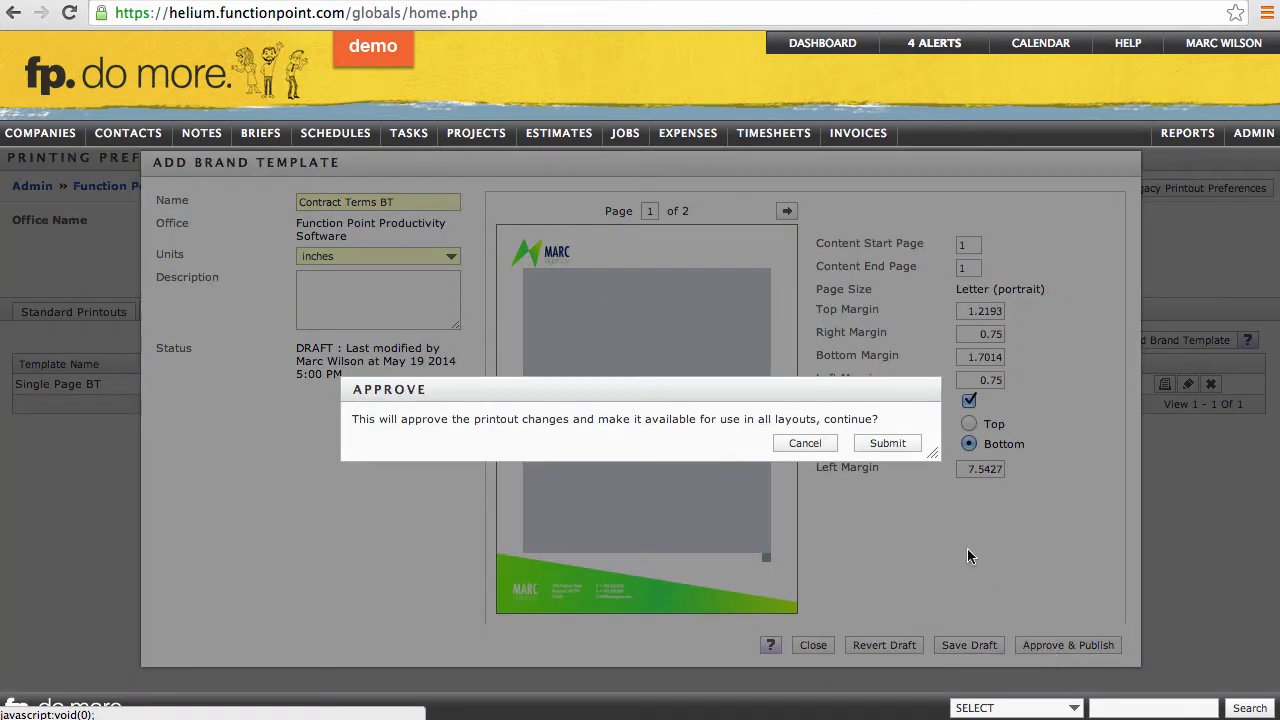
left_click(891, 604)
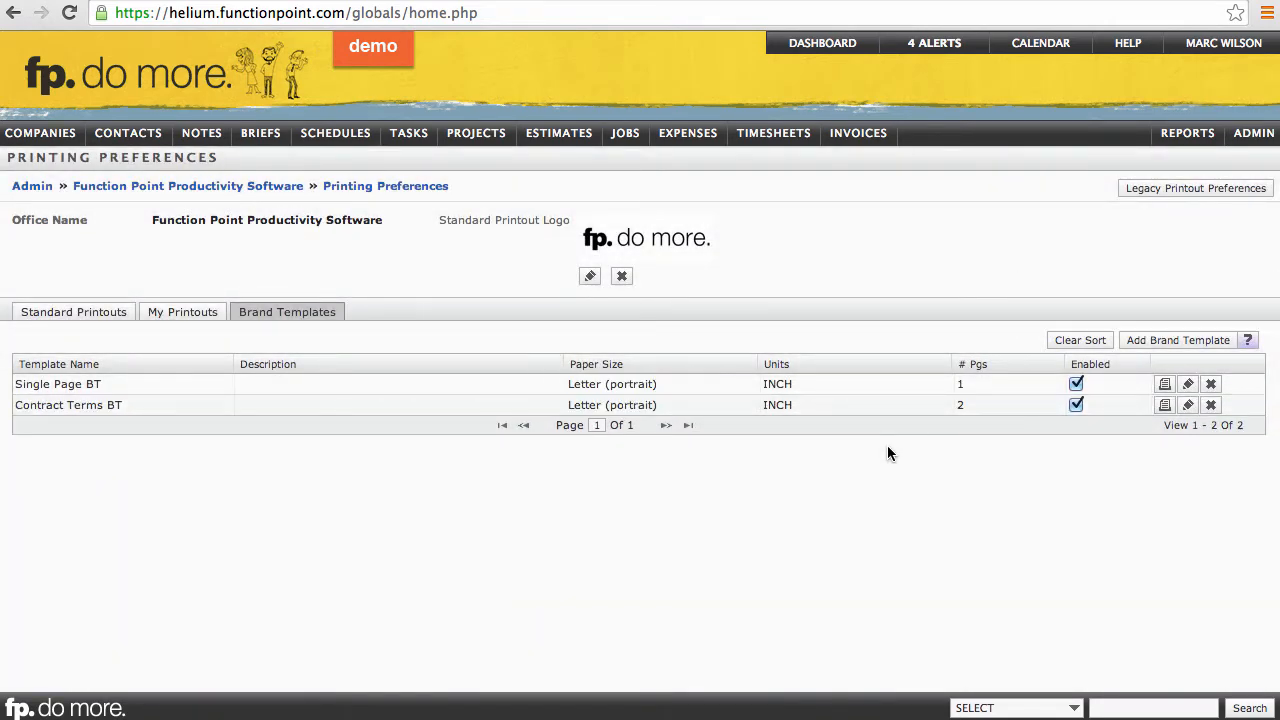
- Add a custom printout named Simple Invoice of type Invoice Single (Printout), and save it to continue to its layout settings
left_click(183, 314)
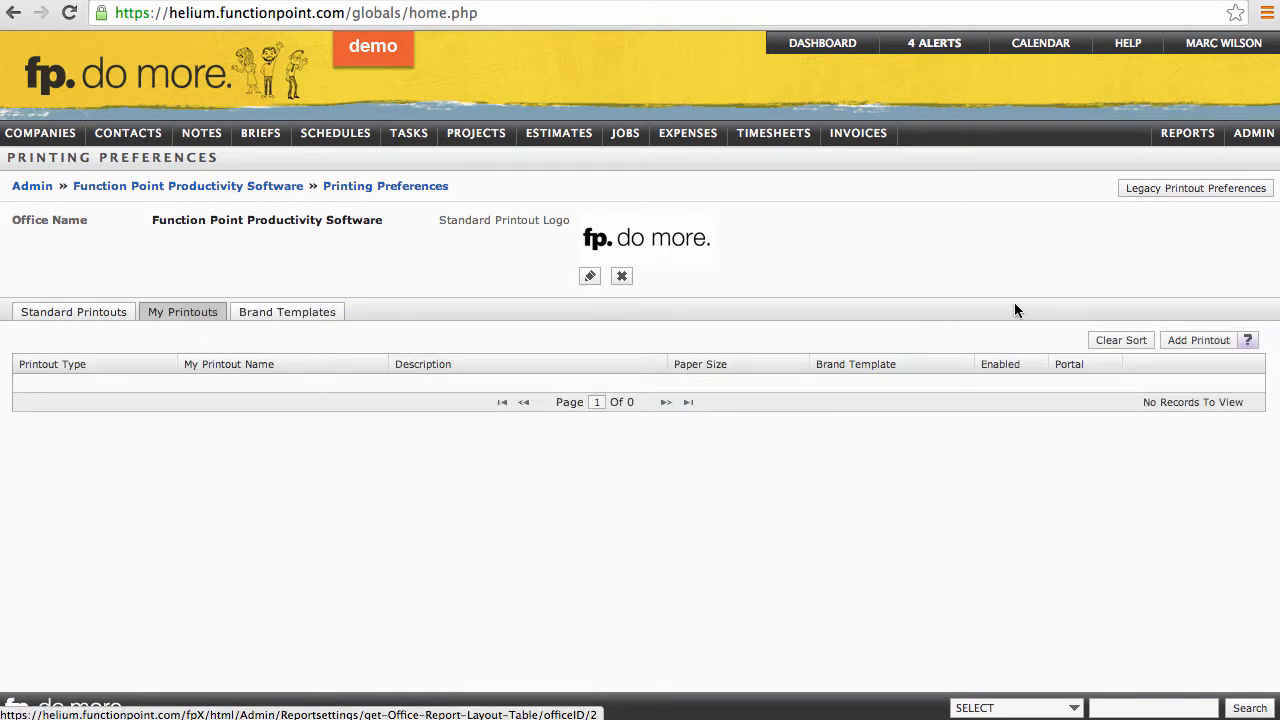
left_click(1199, 342)
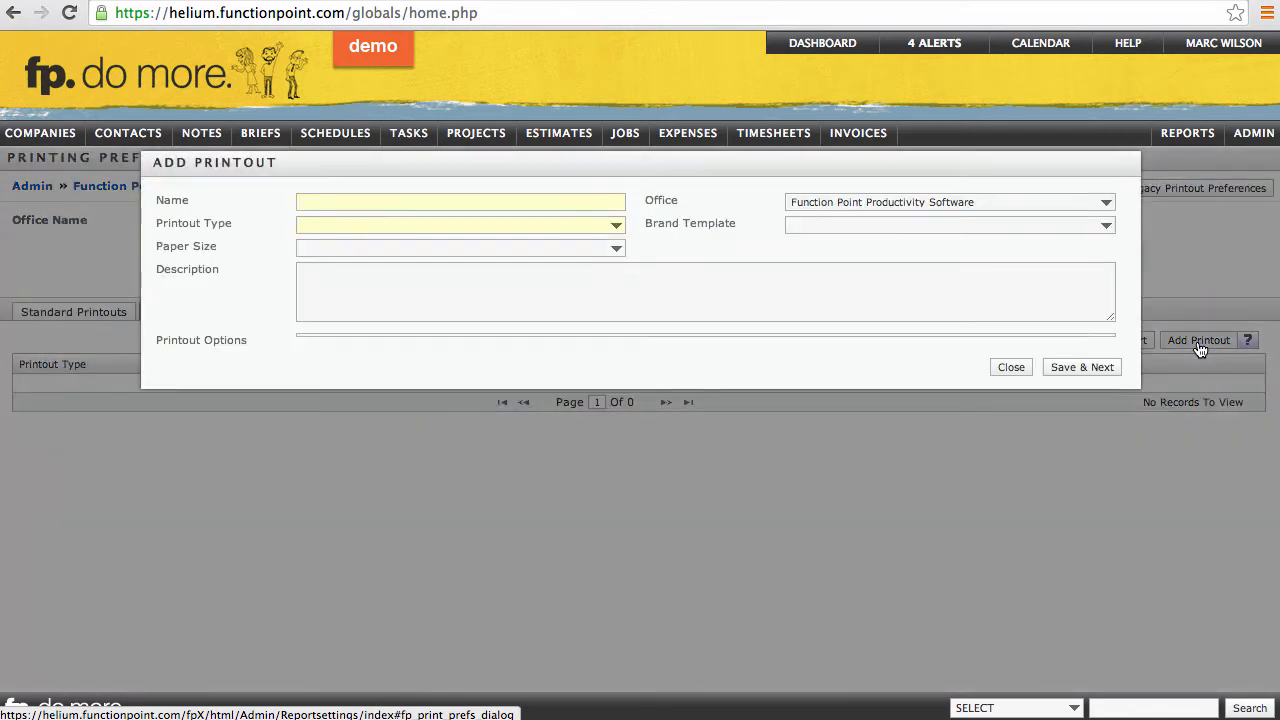
type("S")
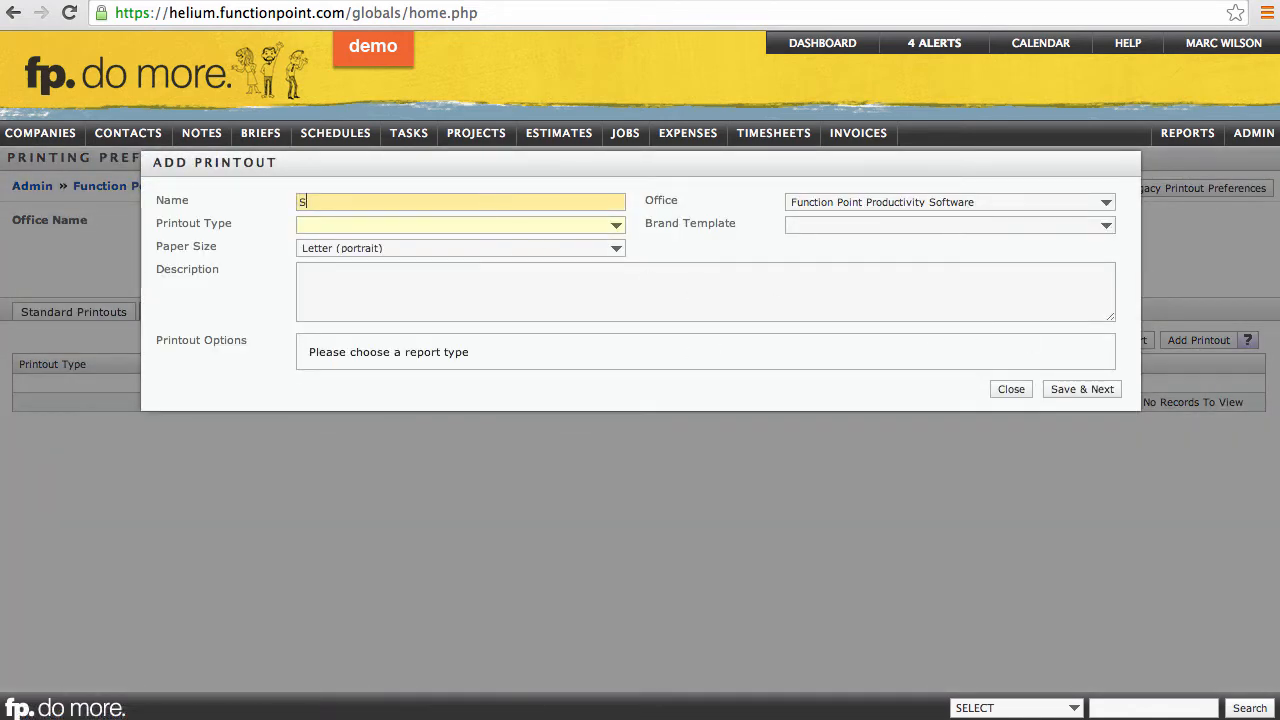
type("imple Invoice")
left_click(450, 225)
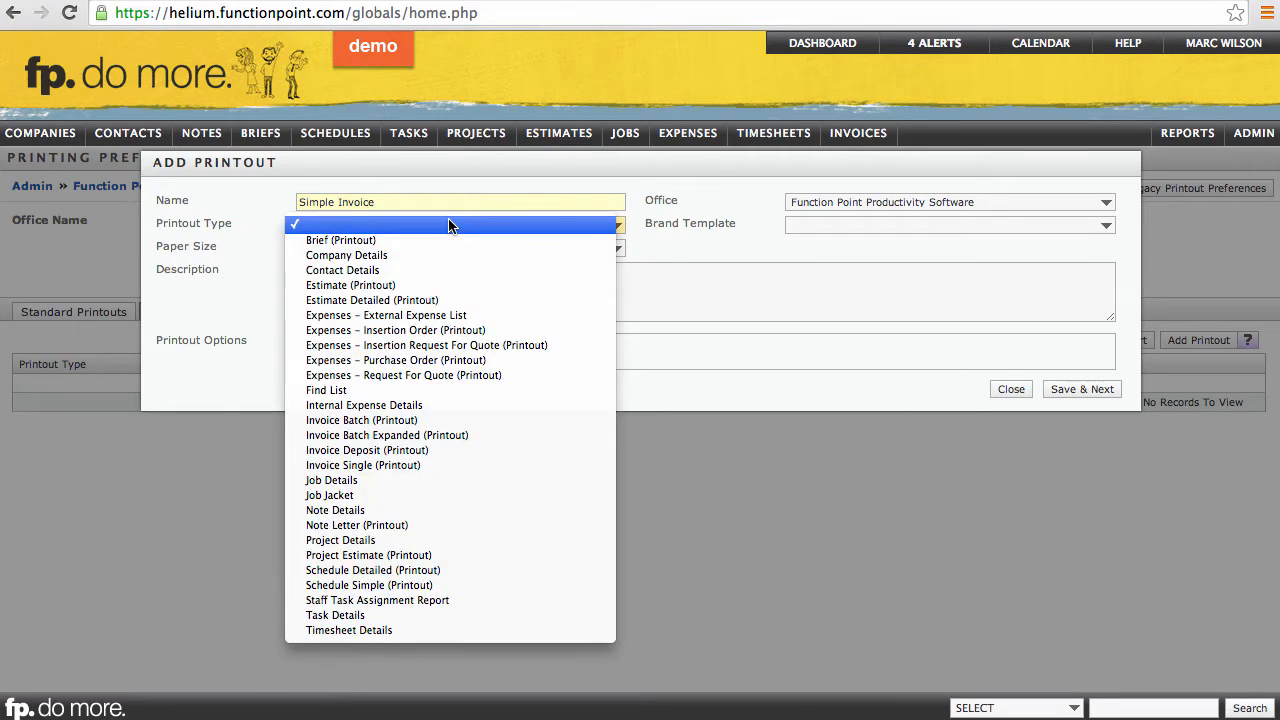
left_click(393, 466)
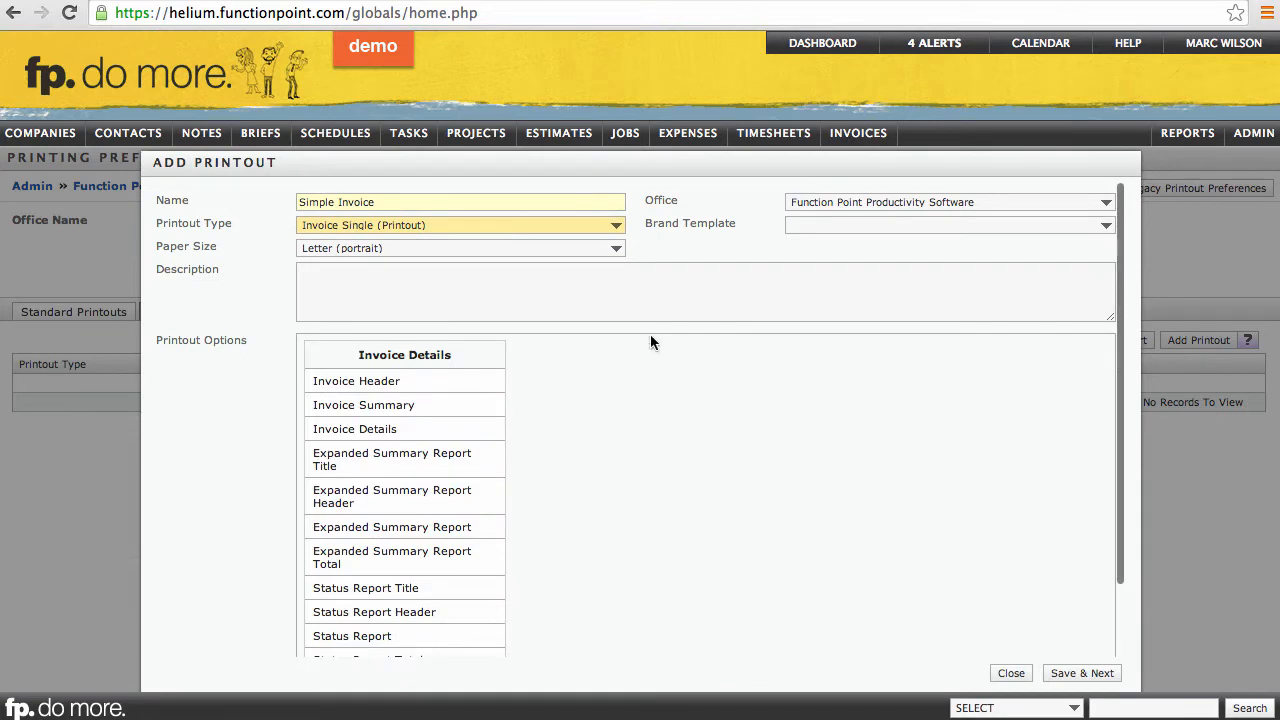
left_click(1070, 676)
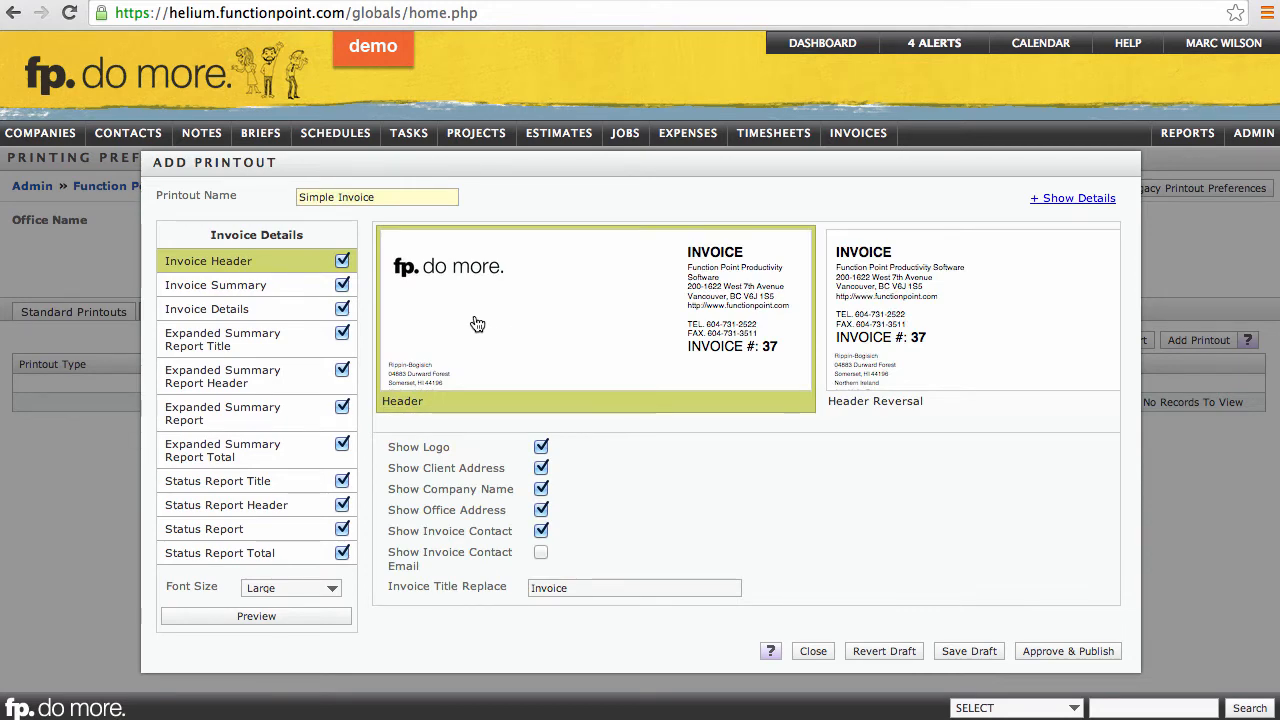
- Review the Invoice Summary and Invoice Details sections, and hide the logo in the Invoice Header while checking the available header layouts
left_click(262, 286)
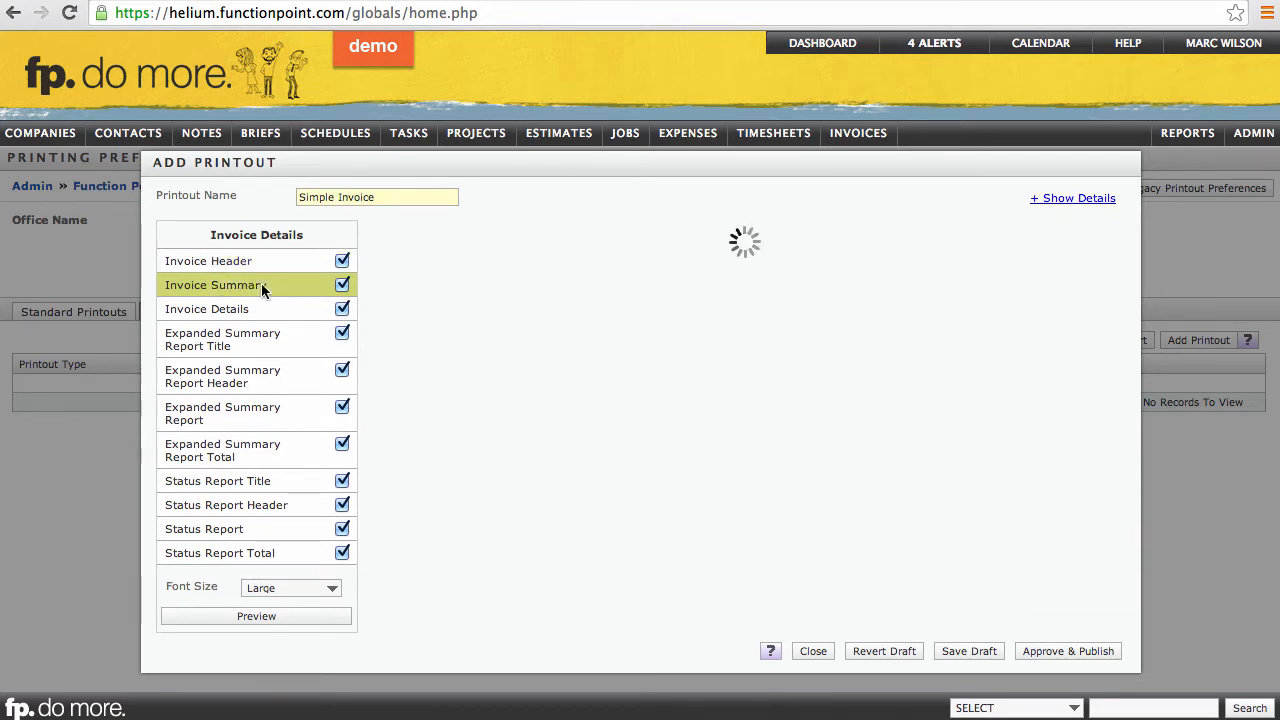
left_click(257, 309)
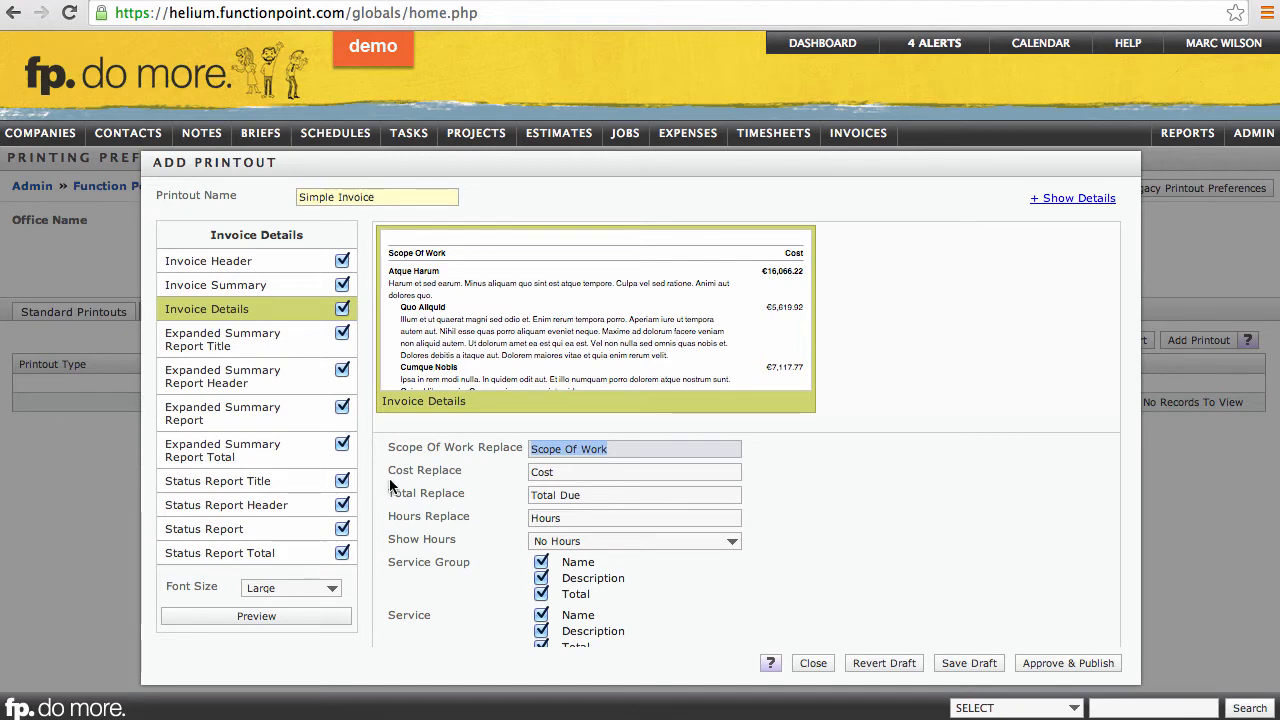
left_click_drag(396, 480, 441, 497)
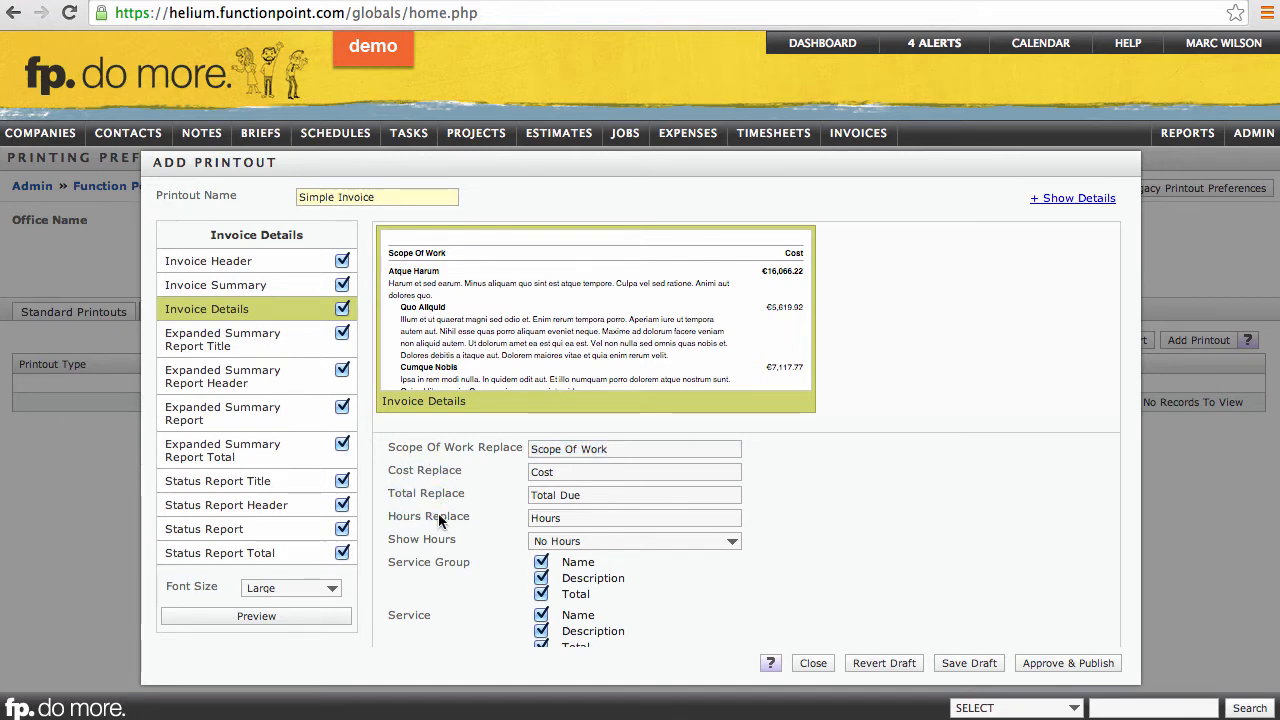
left_click(262, 262)
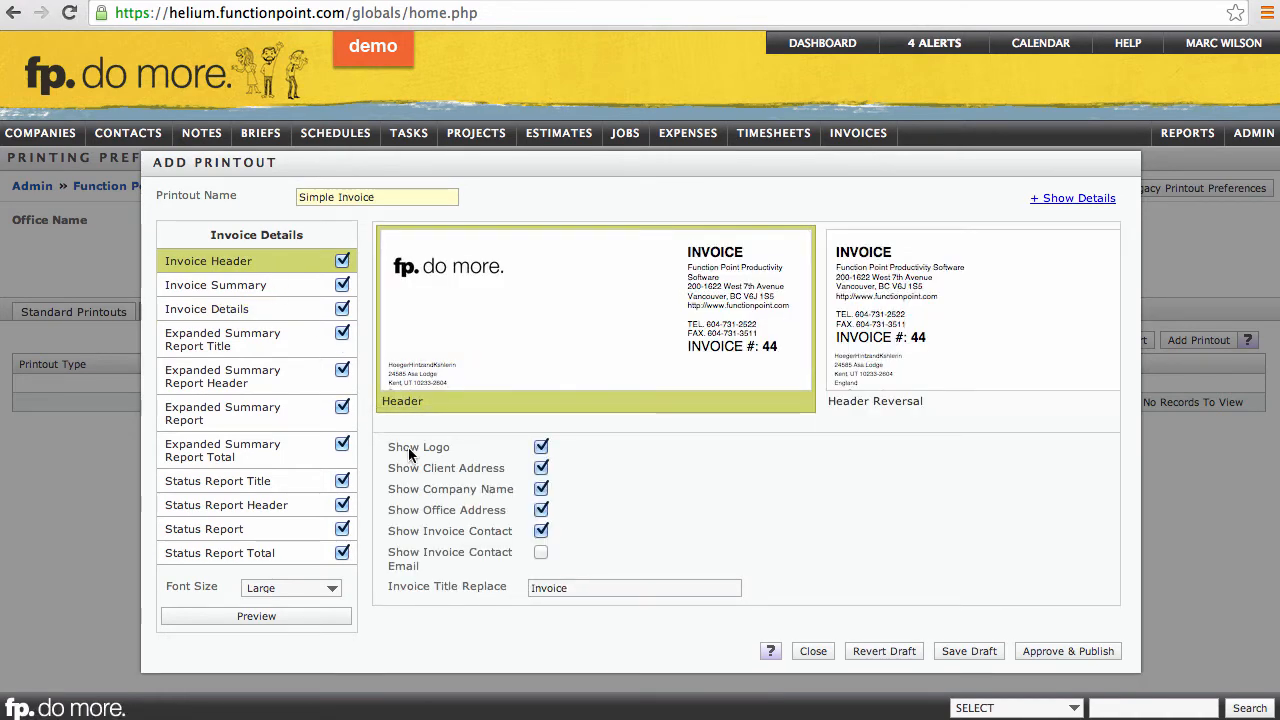
left_click(541, 448)
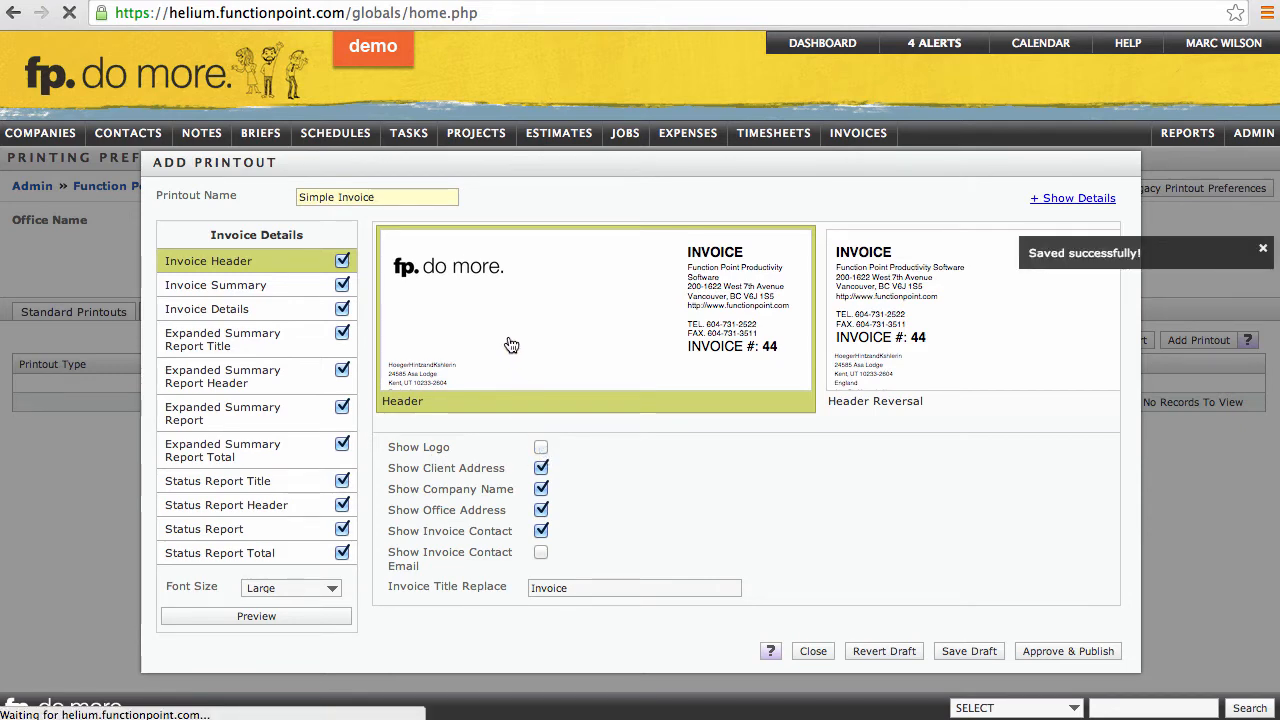
scroll(486, 316, "right", 8)
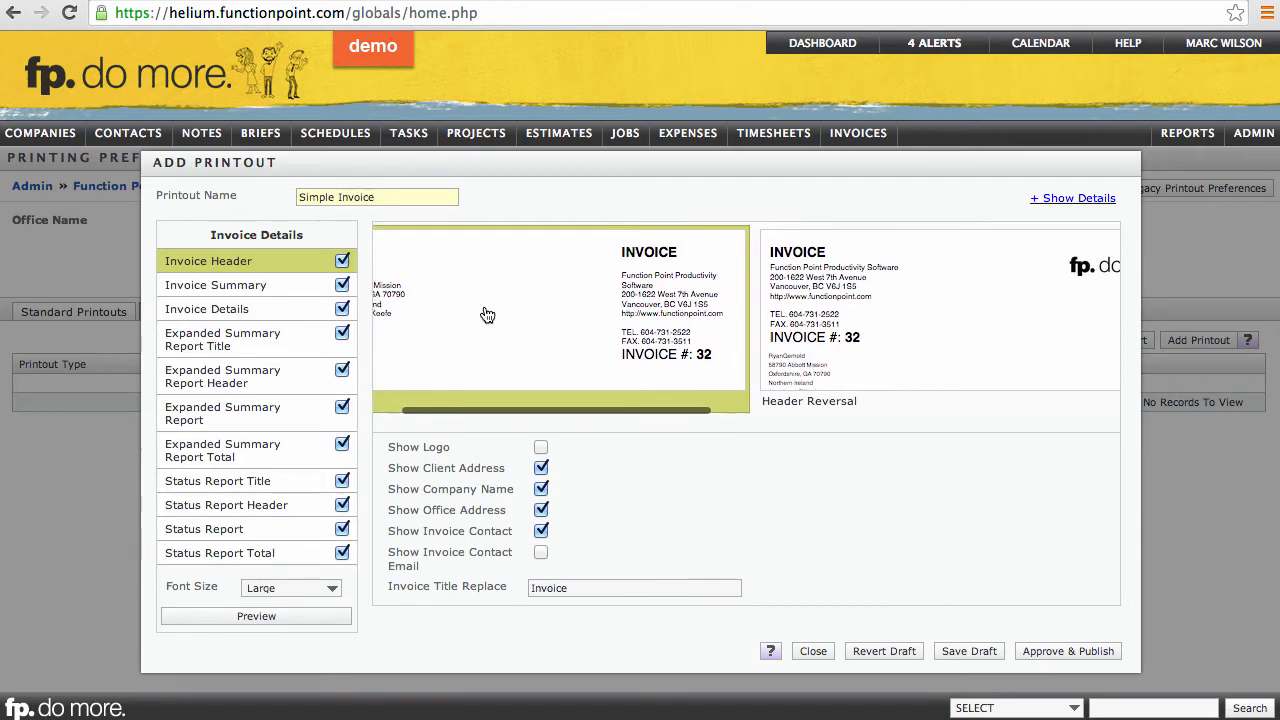
scroll(489, 316, "right", 3)
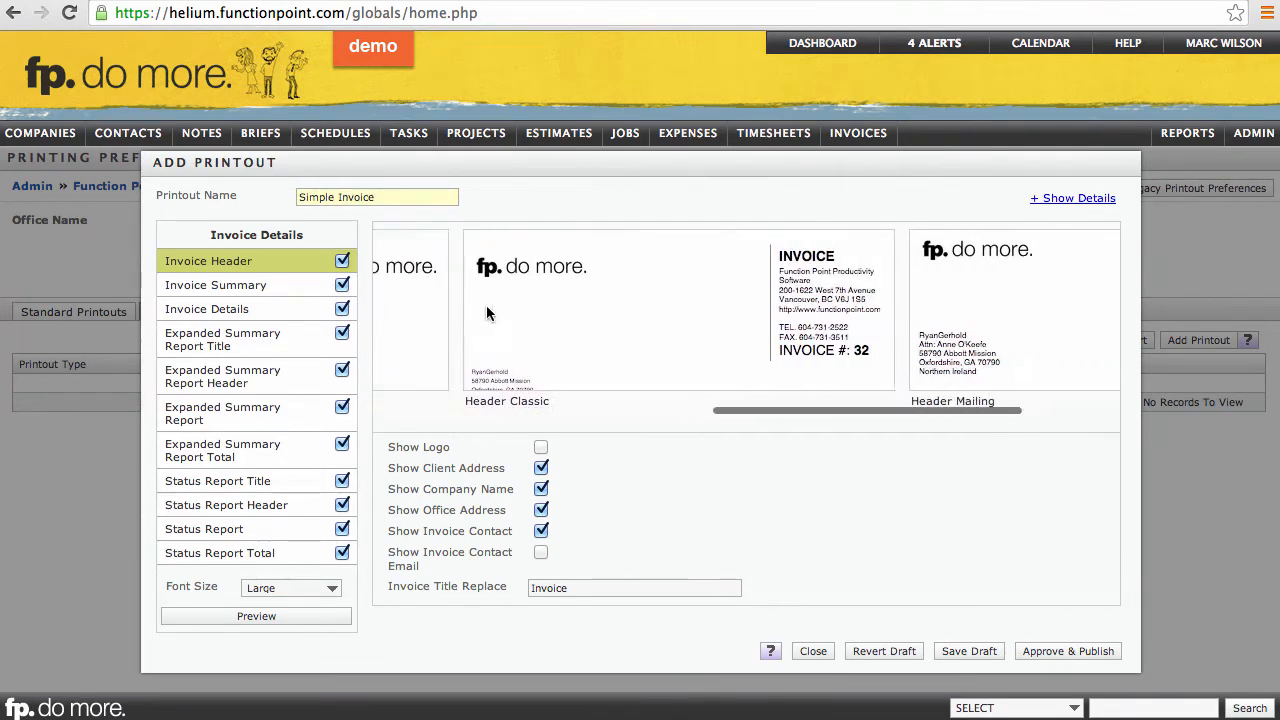
scroll(489, 316, "left", 10)
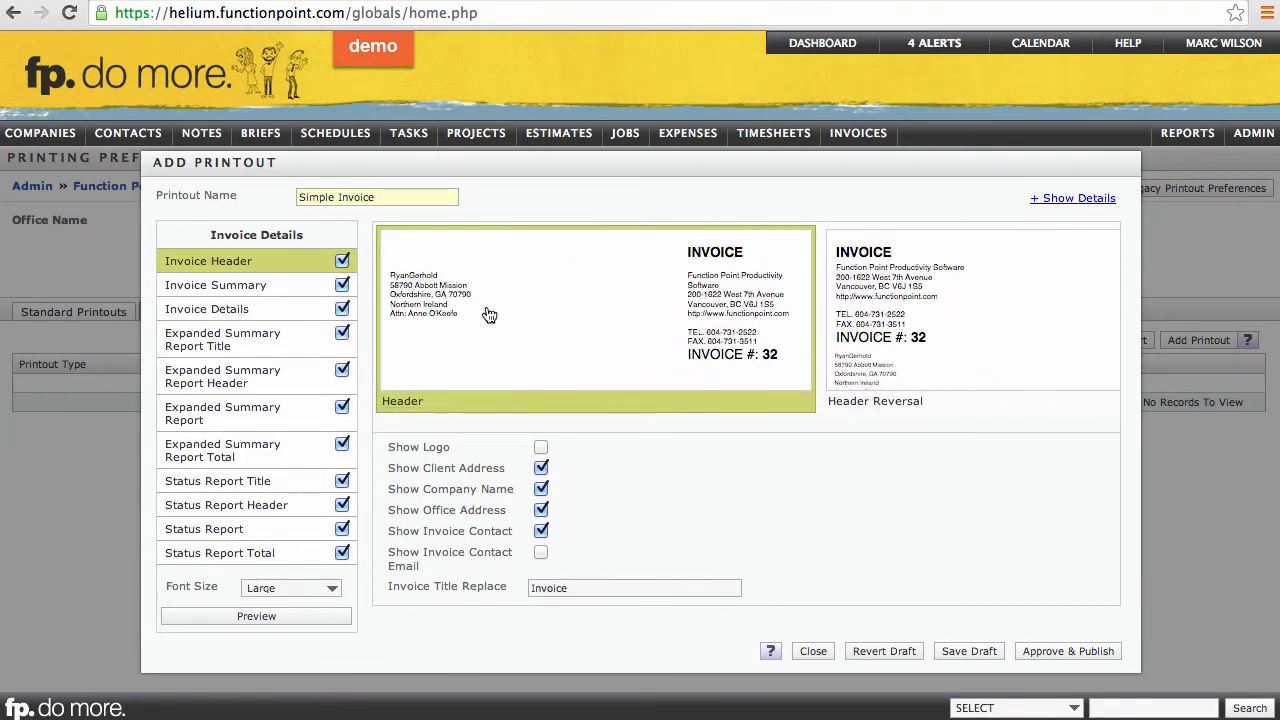
- In the Invoice Details section, hide the name, description and total for both Service and Expense
left_click(245, 308)
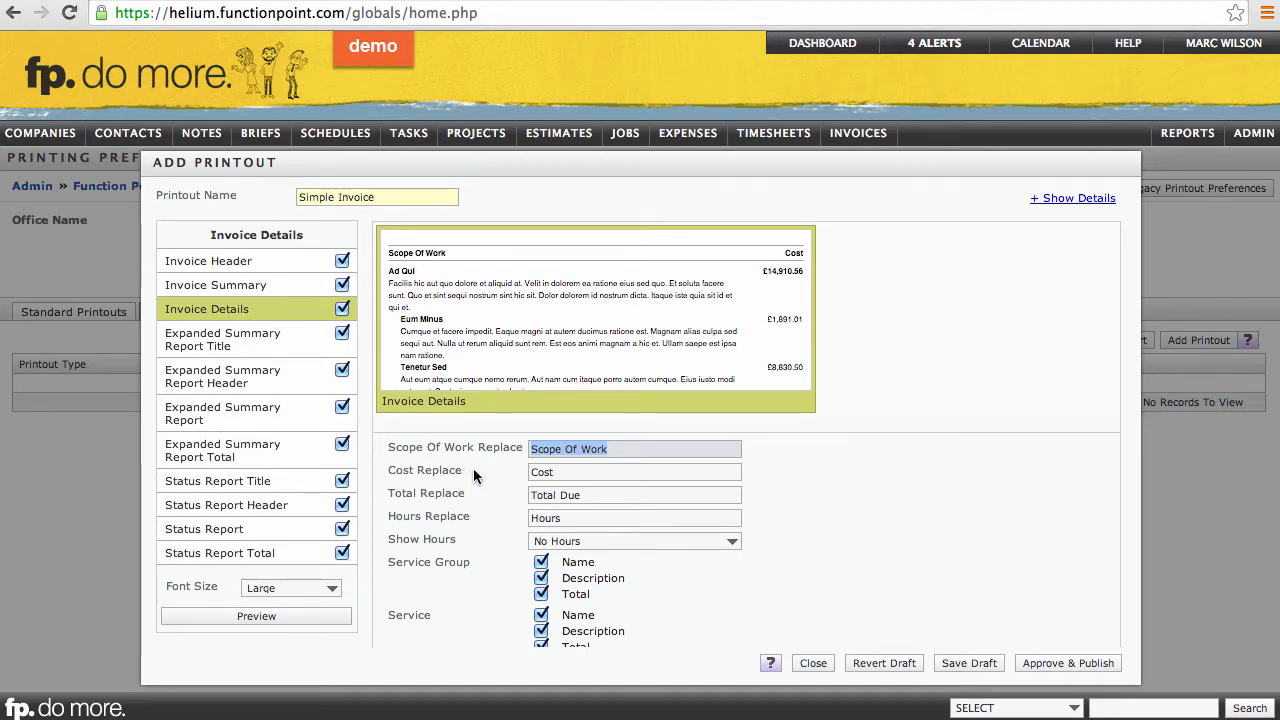
scroll(499, 476, "down", 4)
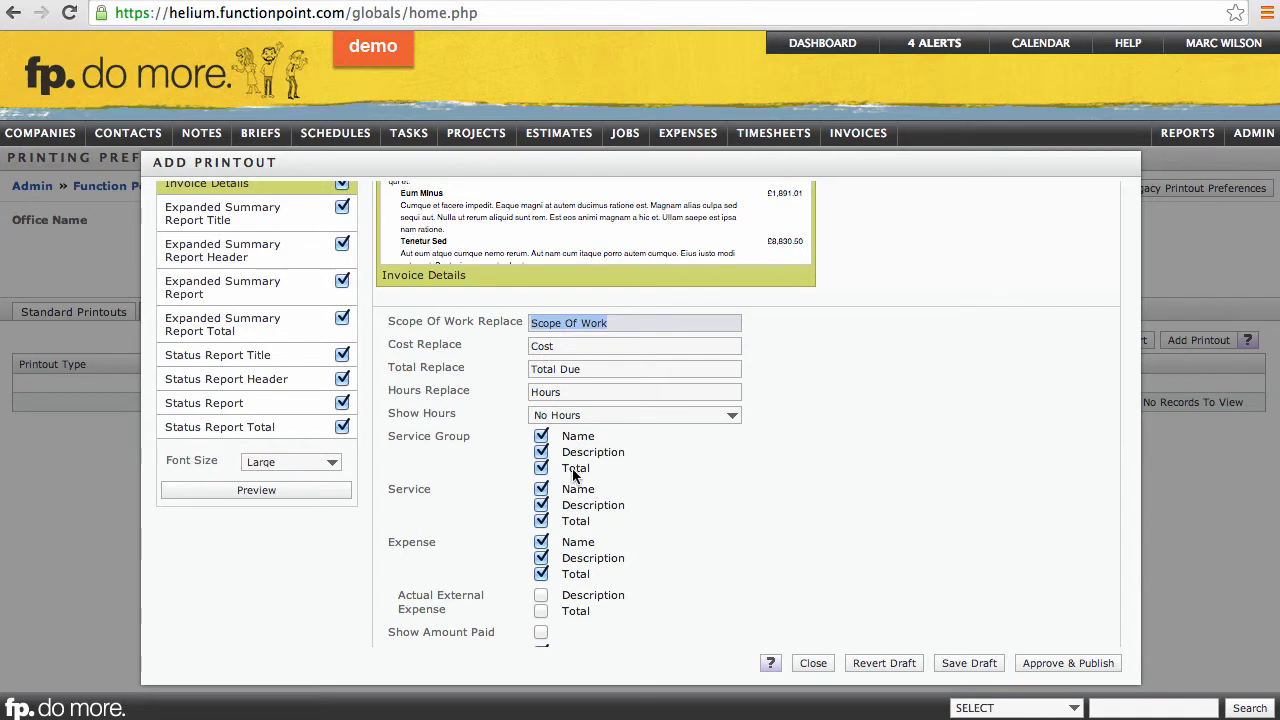
left_click(541, 490)
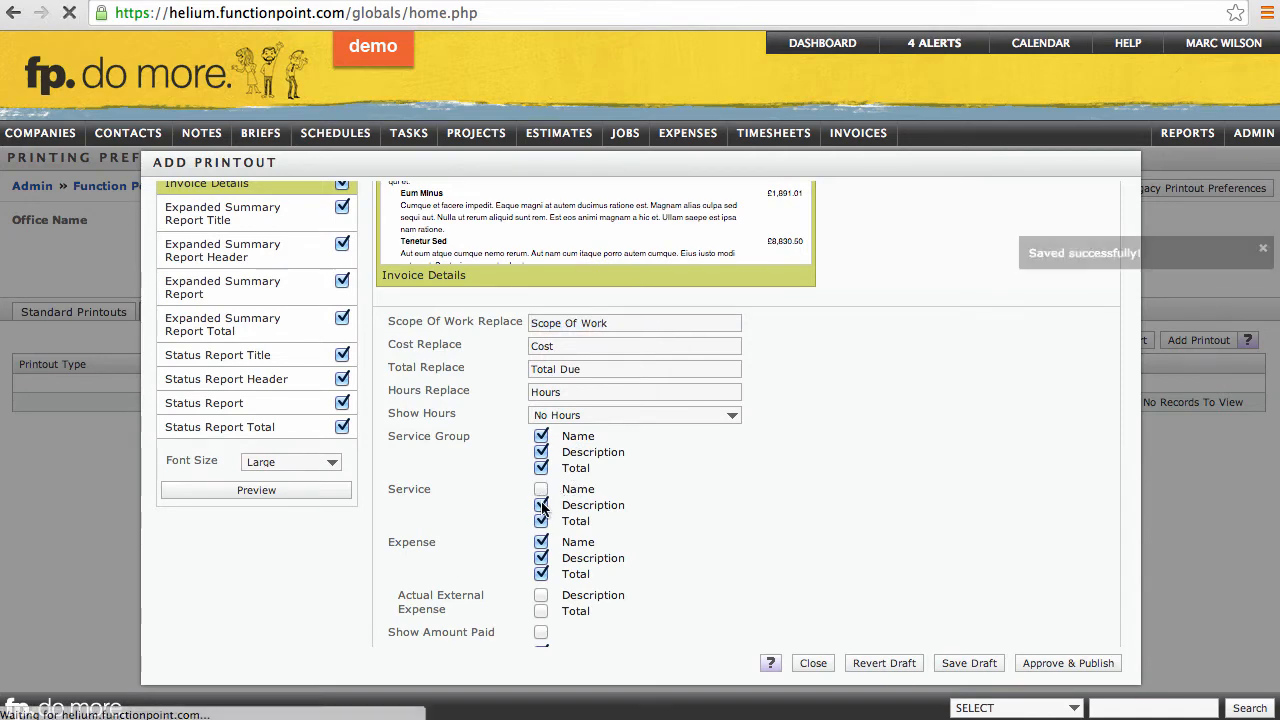
left_click(541, 505)
left_click(541, 521)
left_click(541, 542)
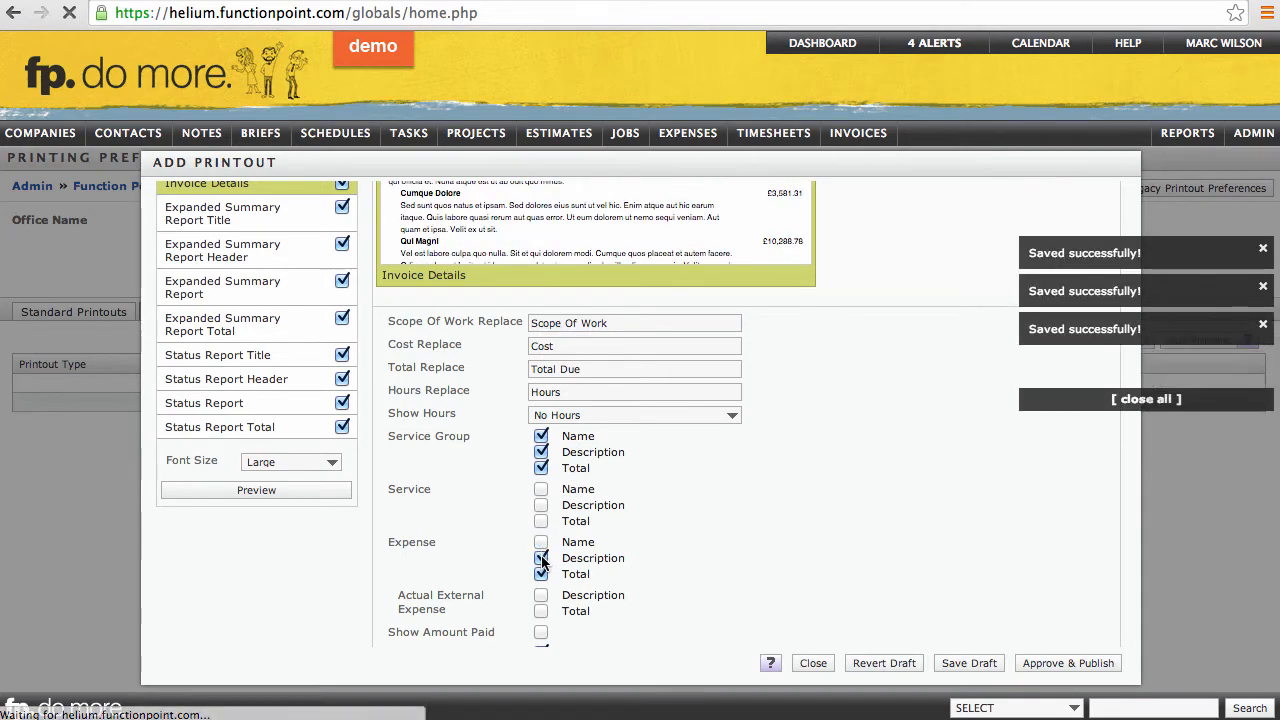
left_click(541, 558)
left_click(541, 574)
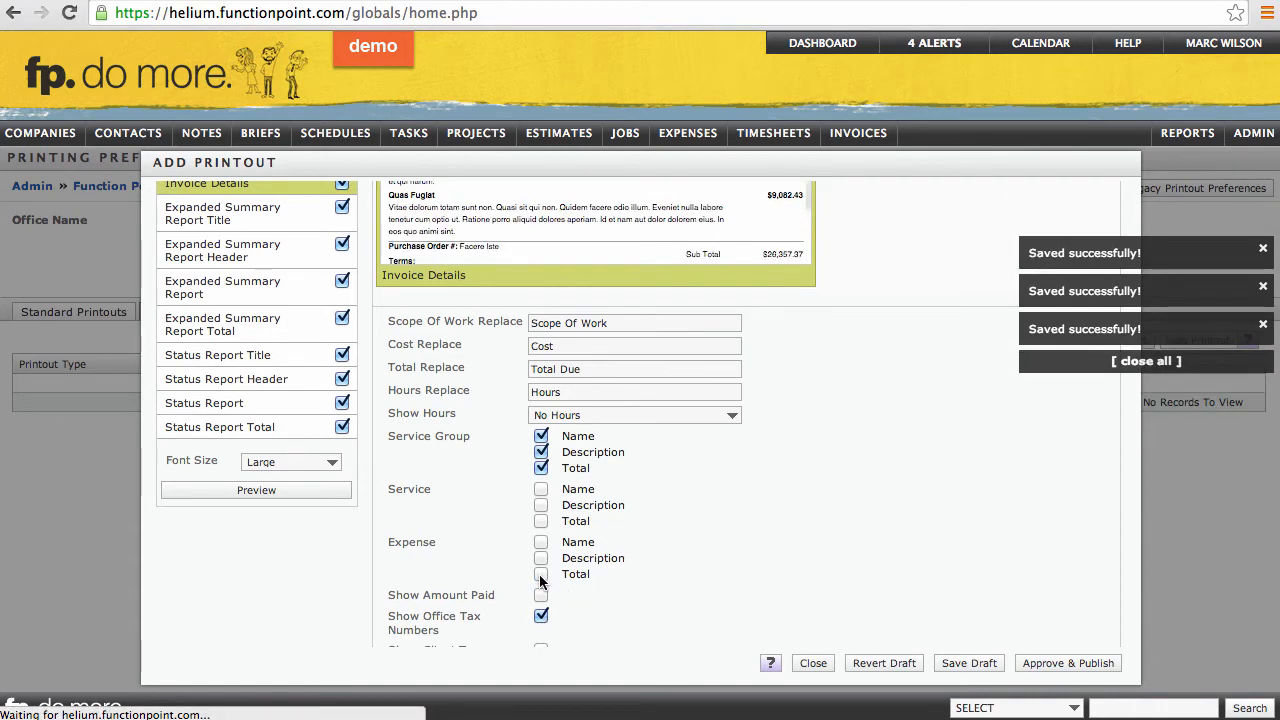
- Exclude every Expanded Summary Report and Status Report section from the Simple Invoice printout, and approve and publish it
scroll(548, 574, "up", 1)
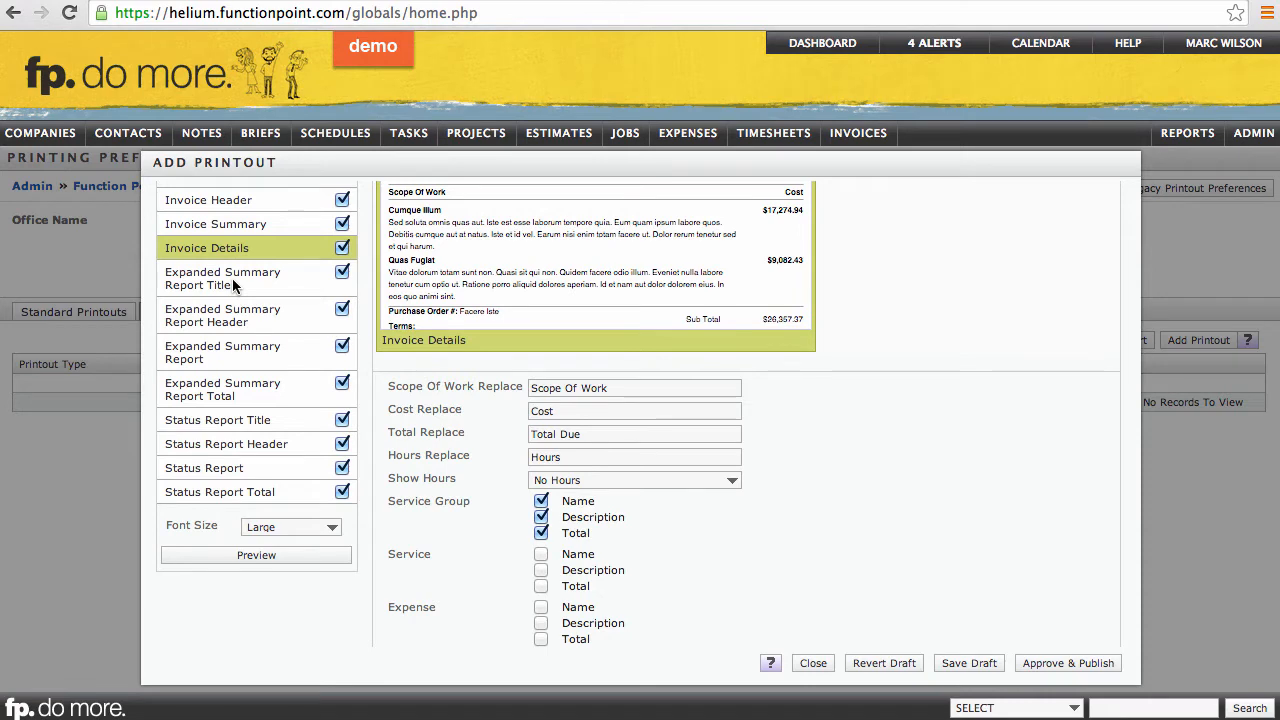
left_click(242, 348)
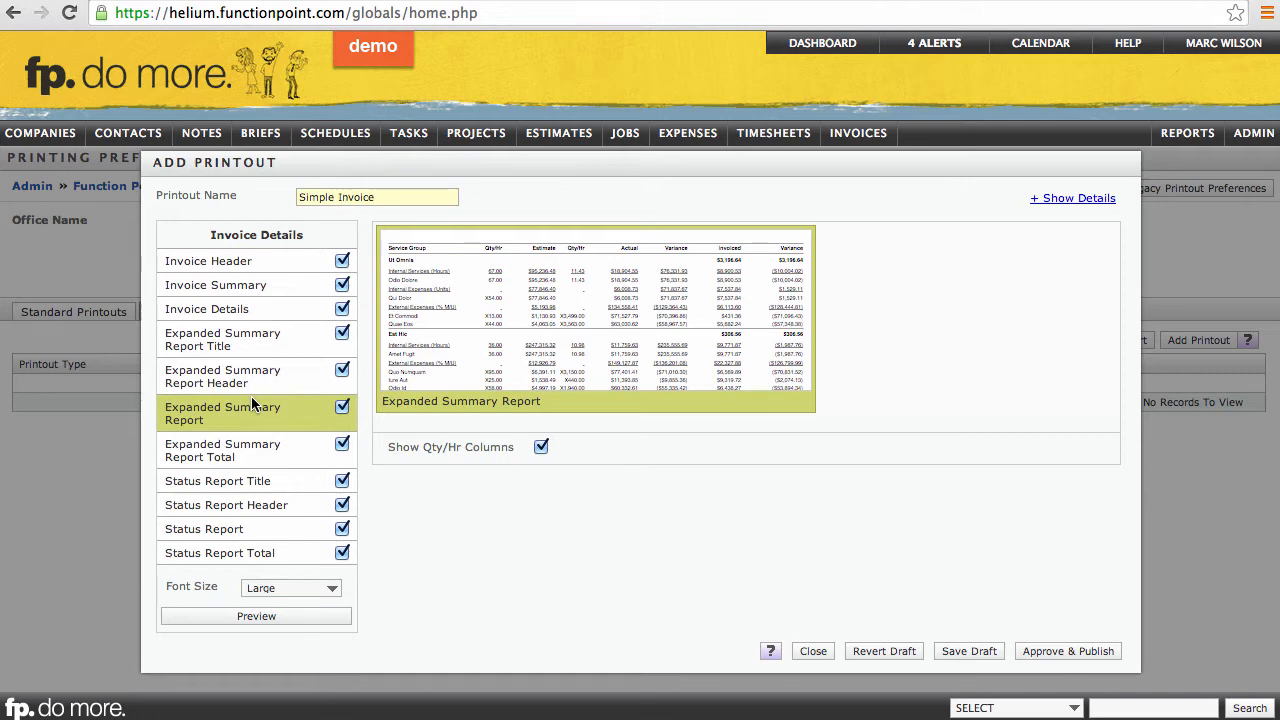
left_click(247, 527)
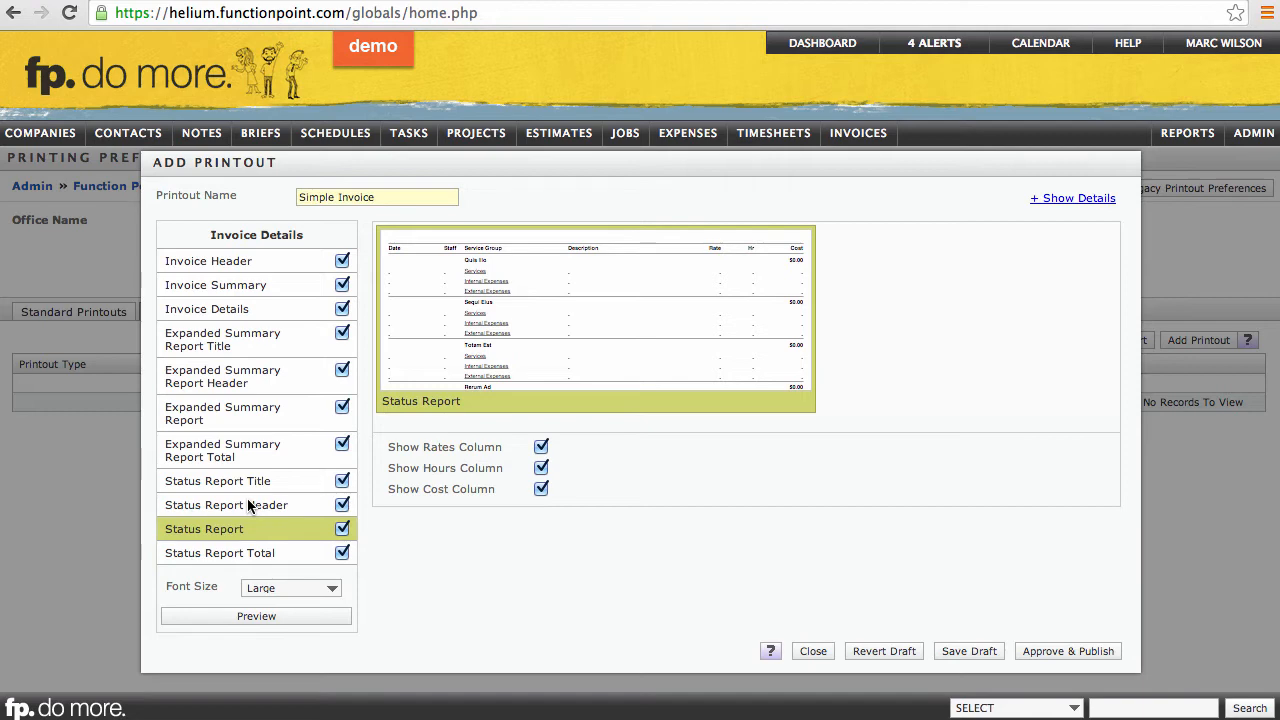
left_click(342, 333)
left_click(342, 370)
left_click(342, 407)
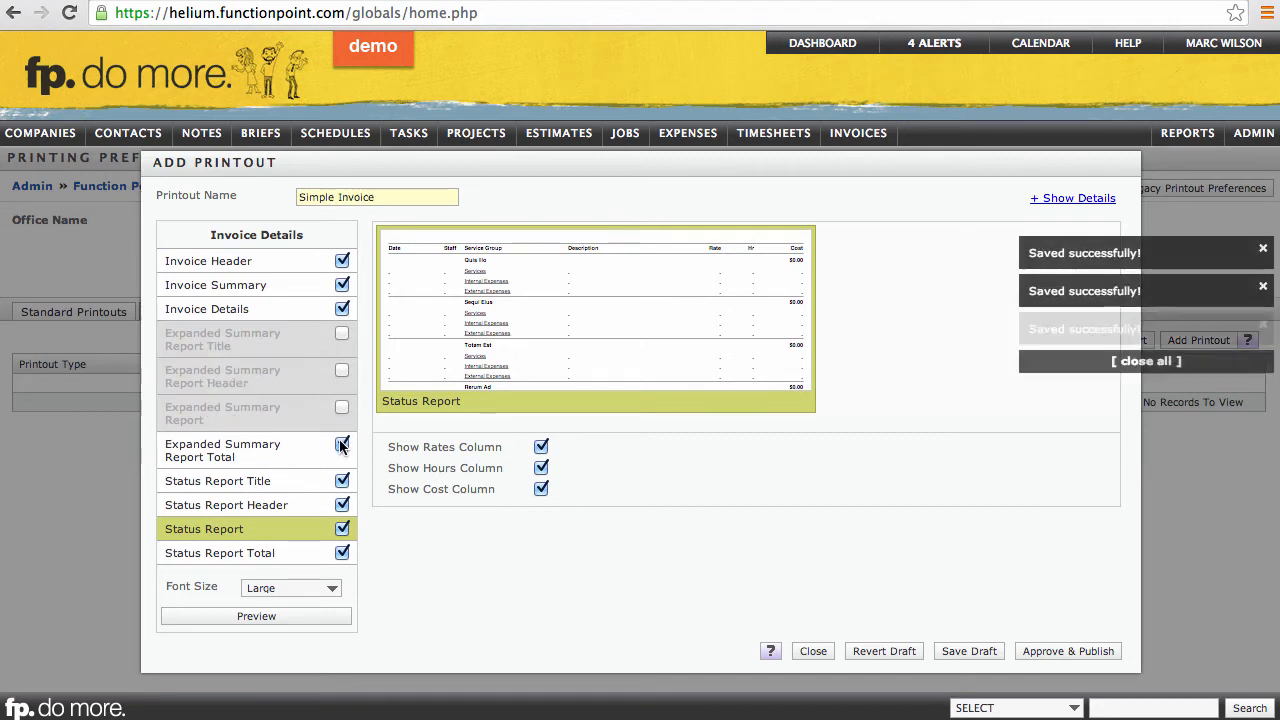
left_click(342, 444)
left_click(342, 481)
left_click(342, 505)
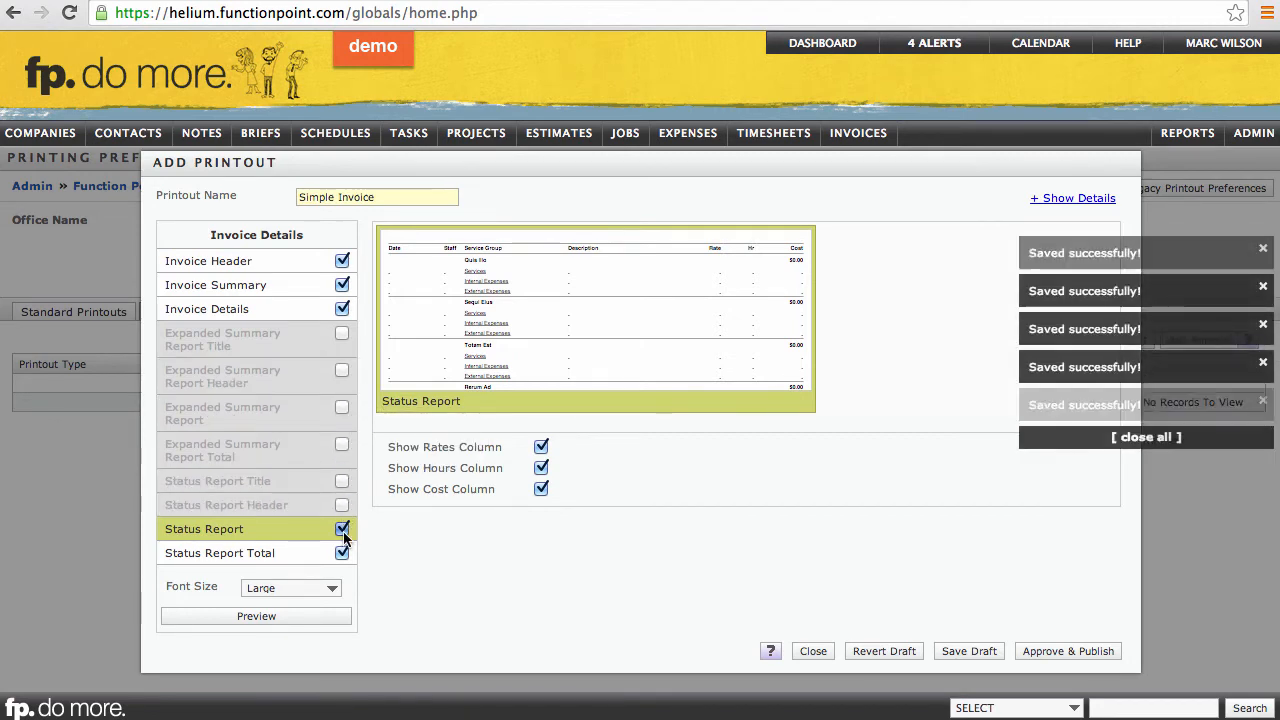
left_click(342, 530)
left_click(340, 552)
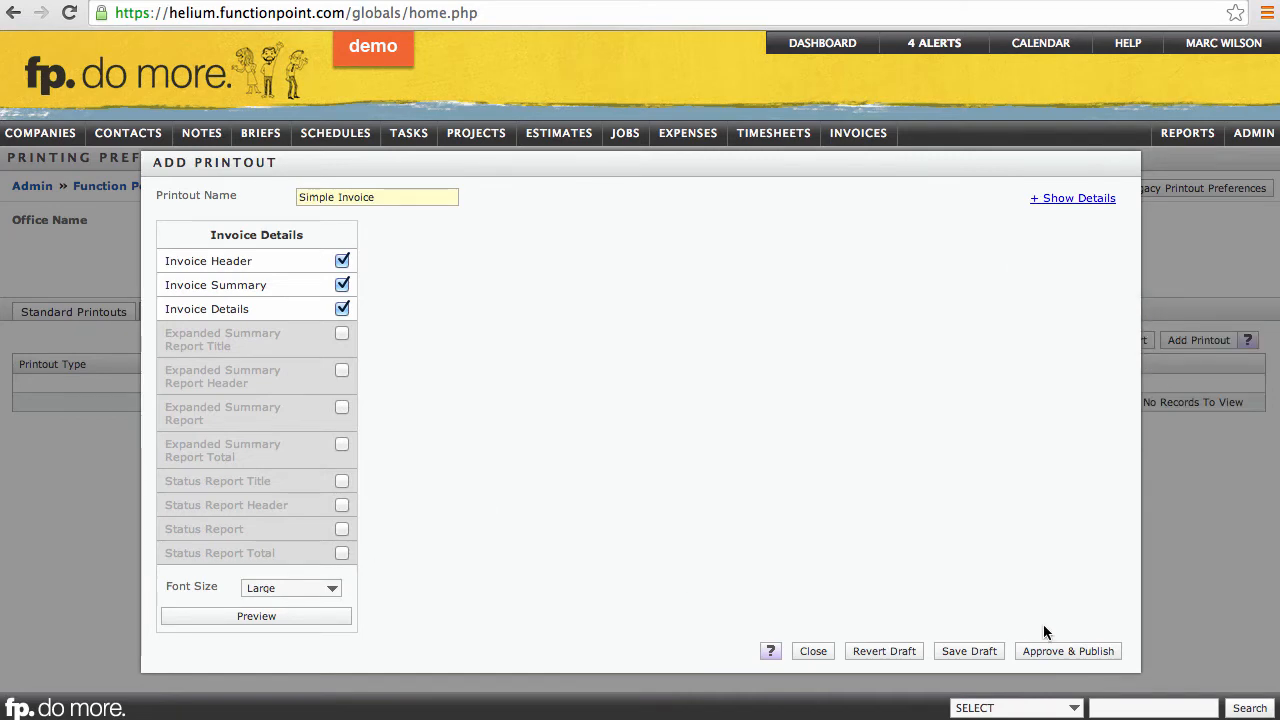
left_click(1051, 651)
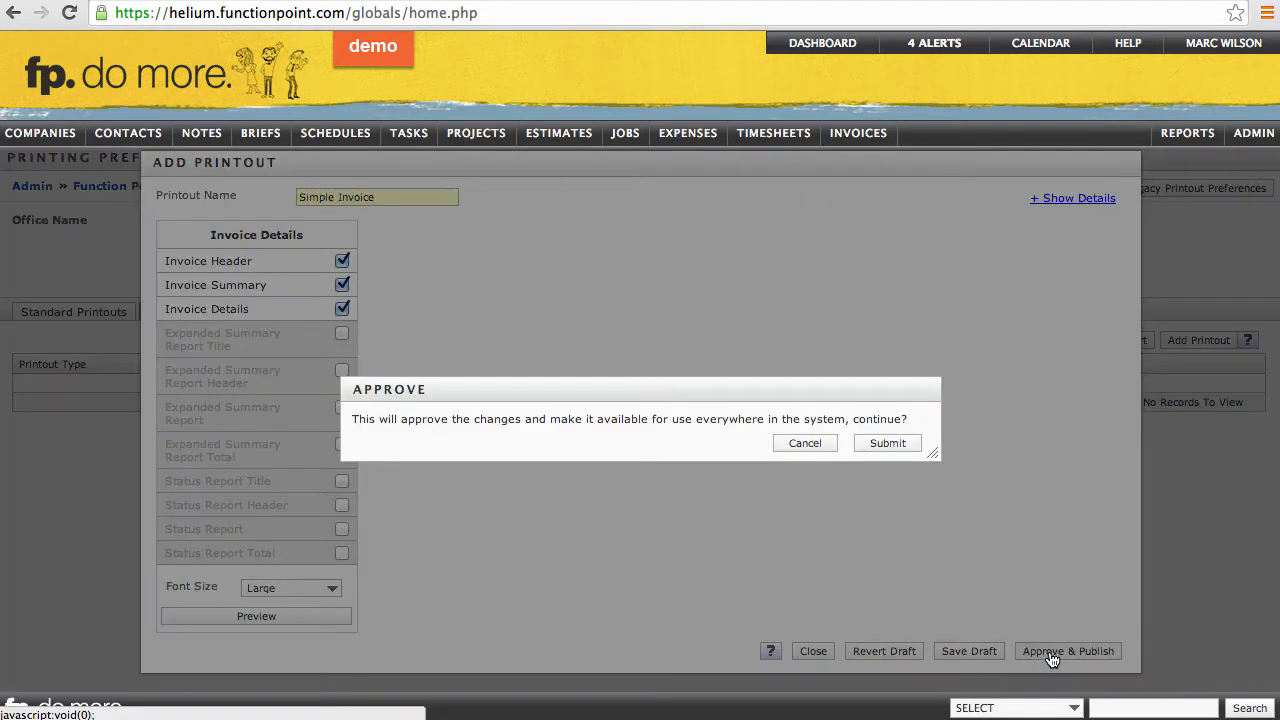
left_click(892, 446)
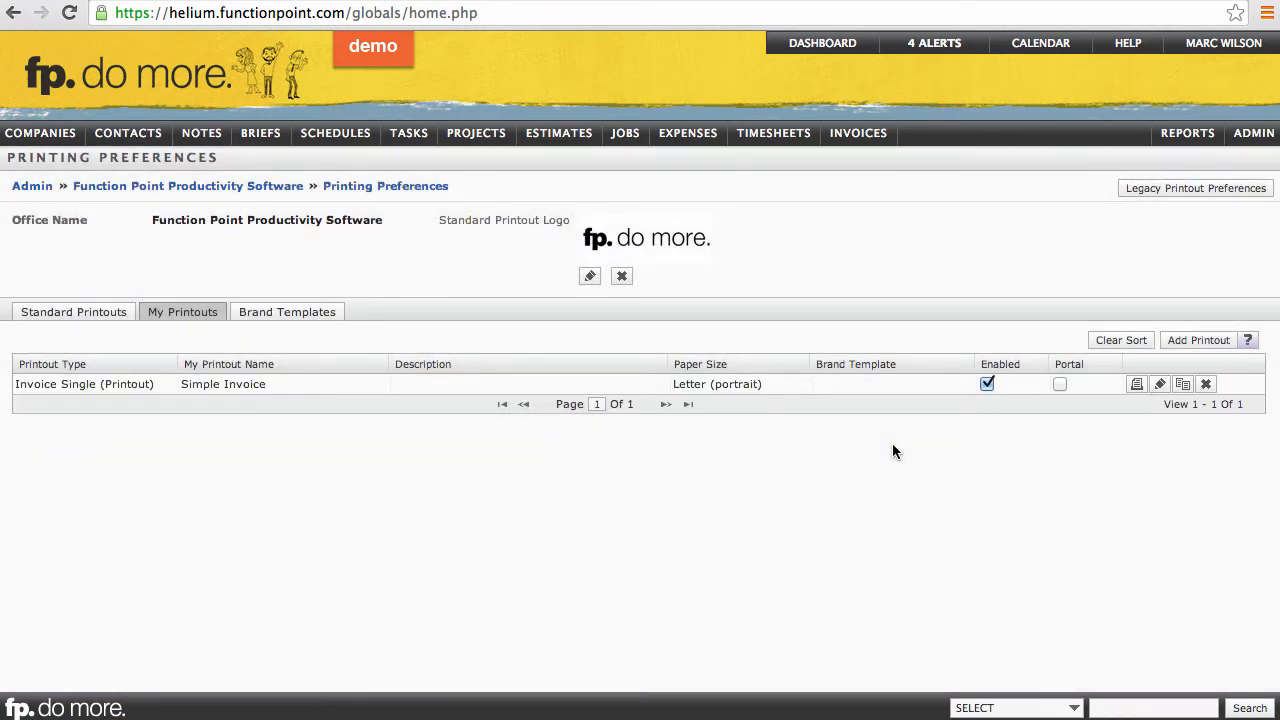
- Add a printout named Detailed Invoice of type Invoice Single (Printout) with the Contract Terms BT brand template, and save it to continue
left_click(1196, 341)
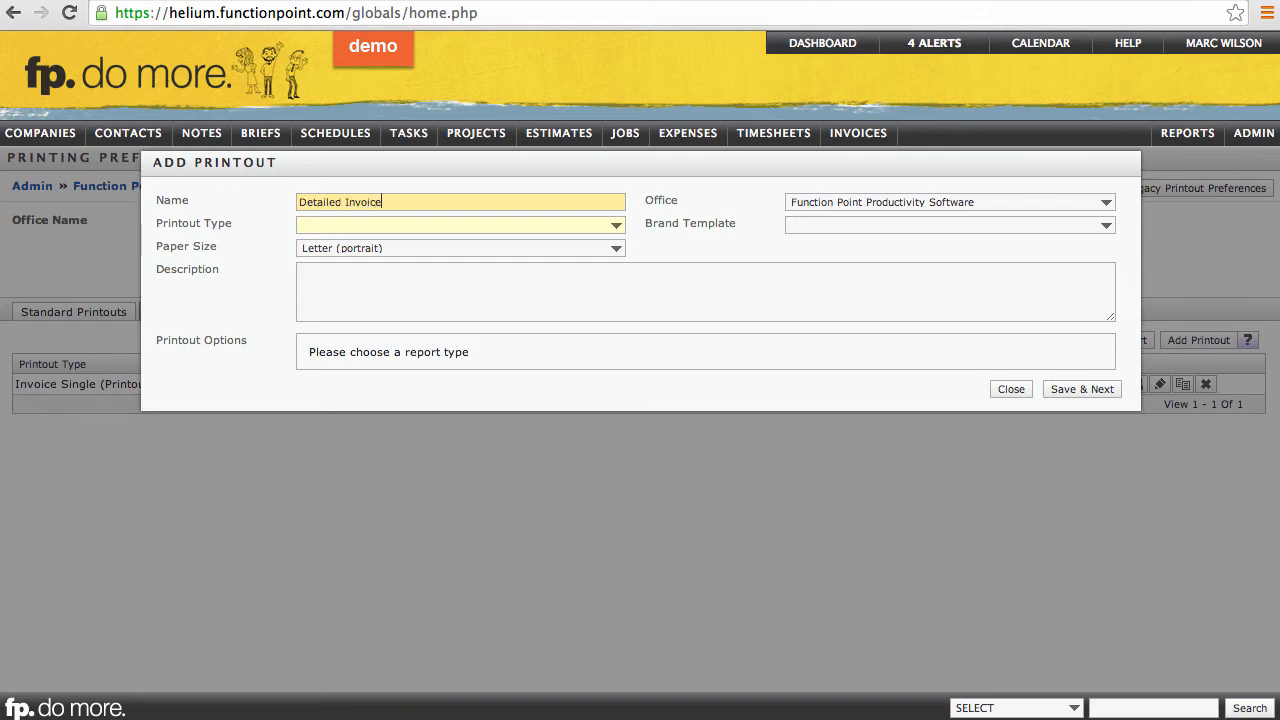
left_click(362, 224)
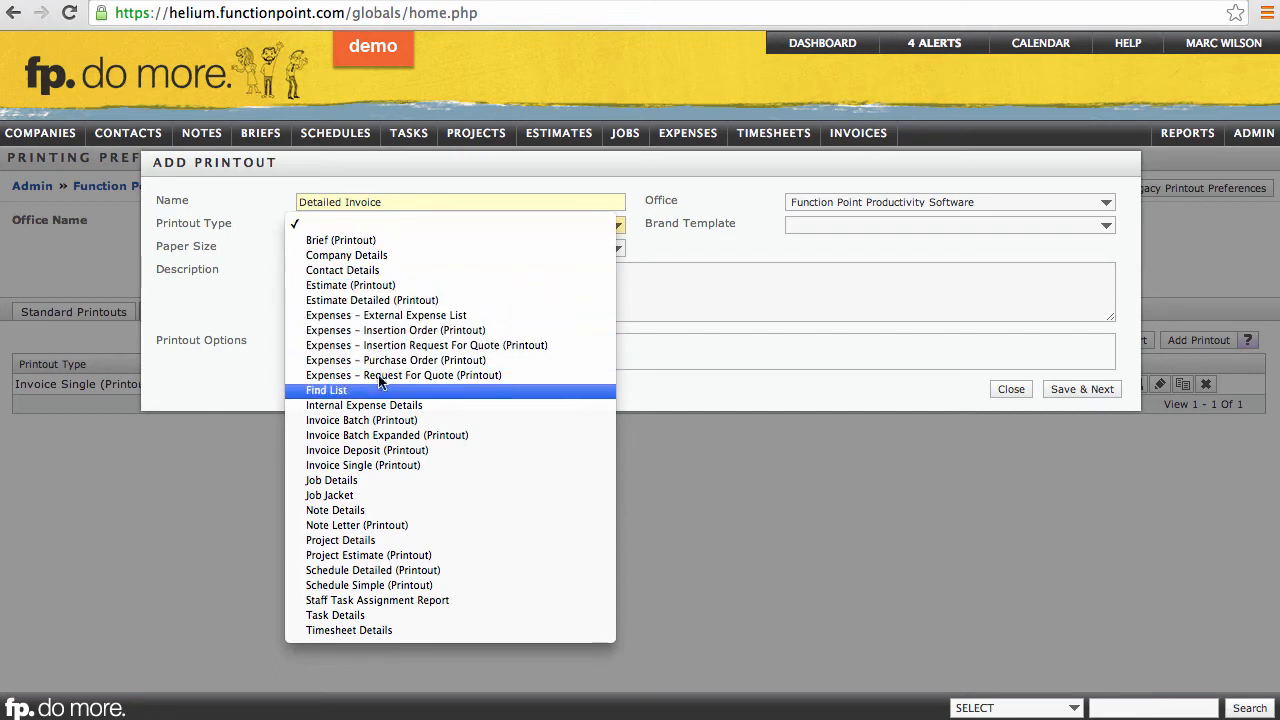
left_click(381, 464)
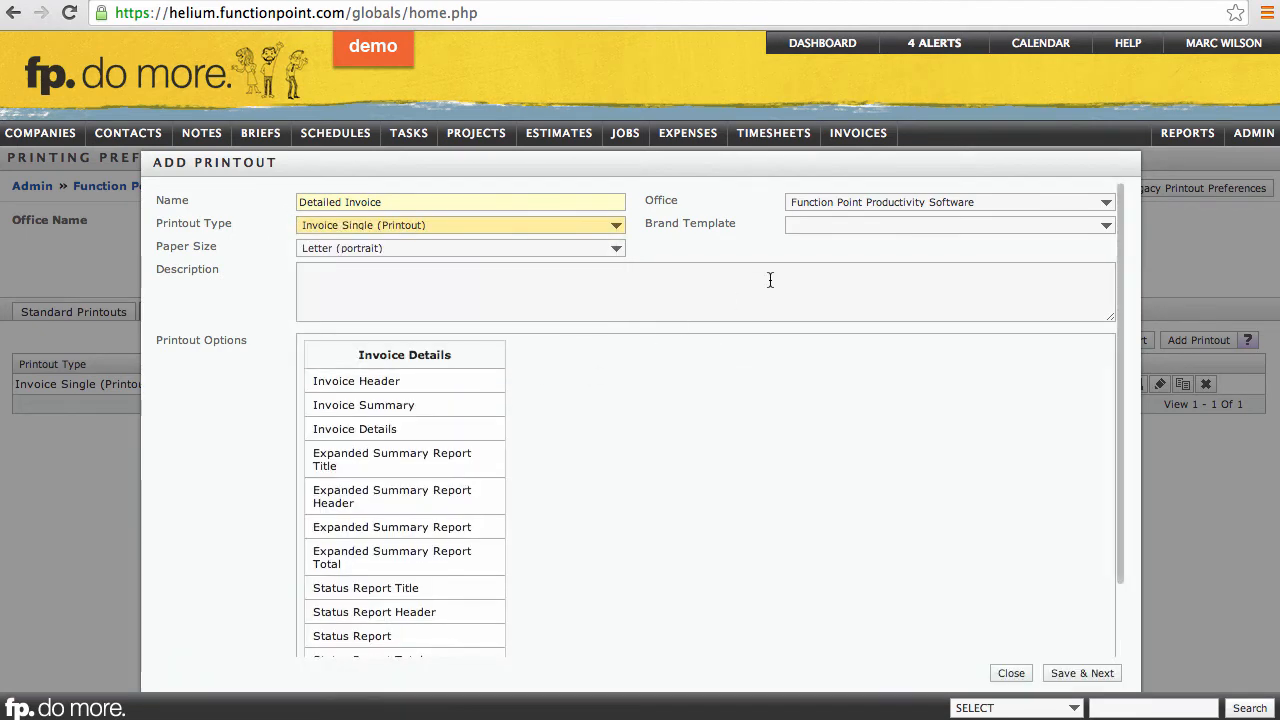
left_click(829, 228)
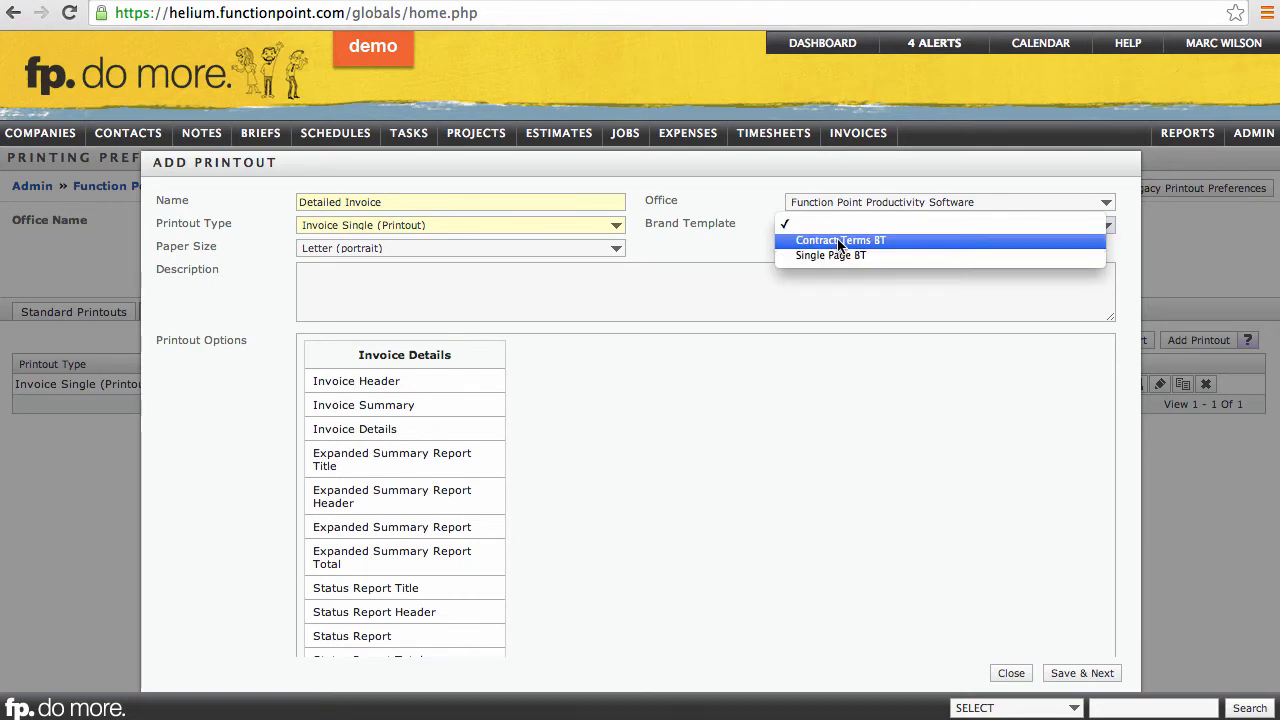
left_click(838, 241)
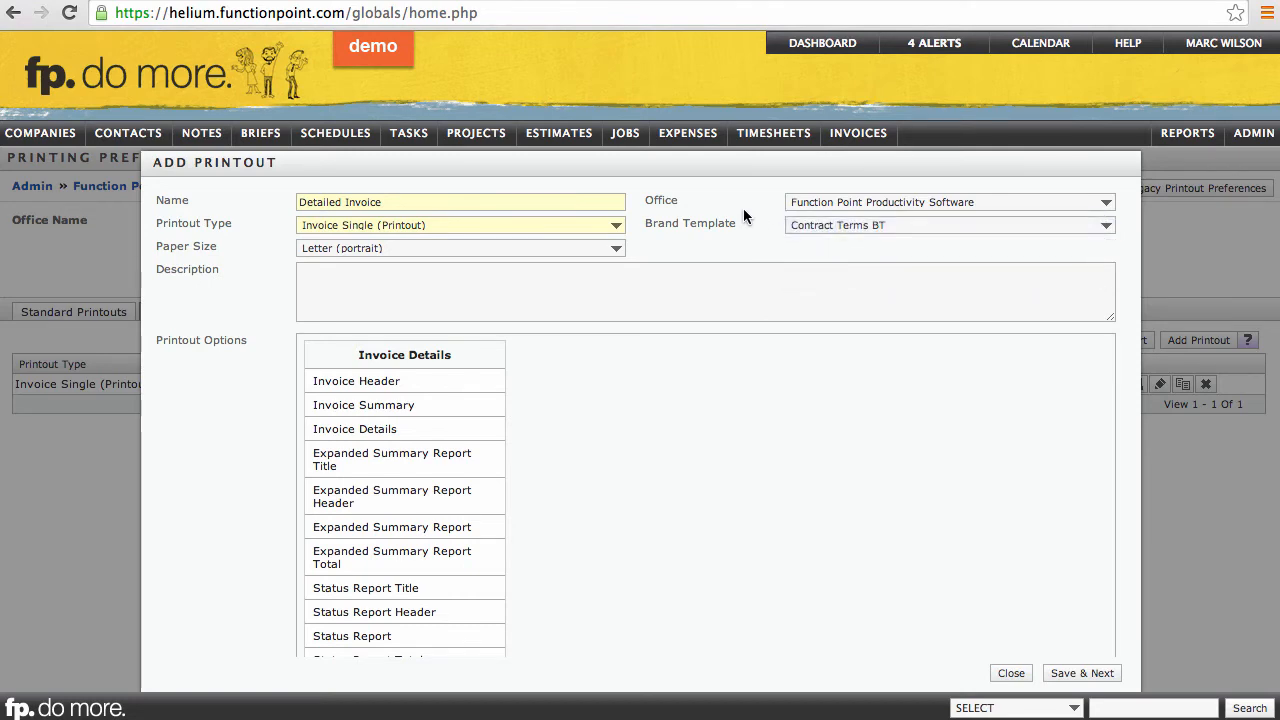
left_click(1075, 676)
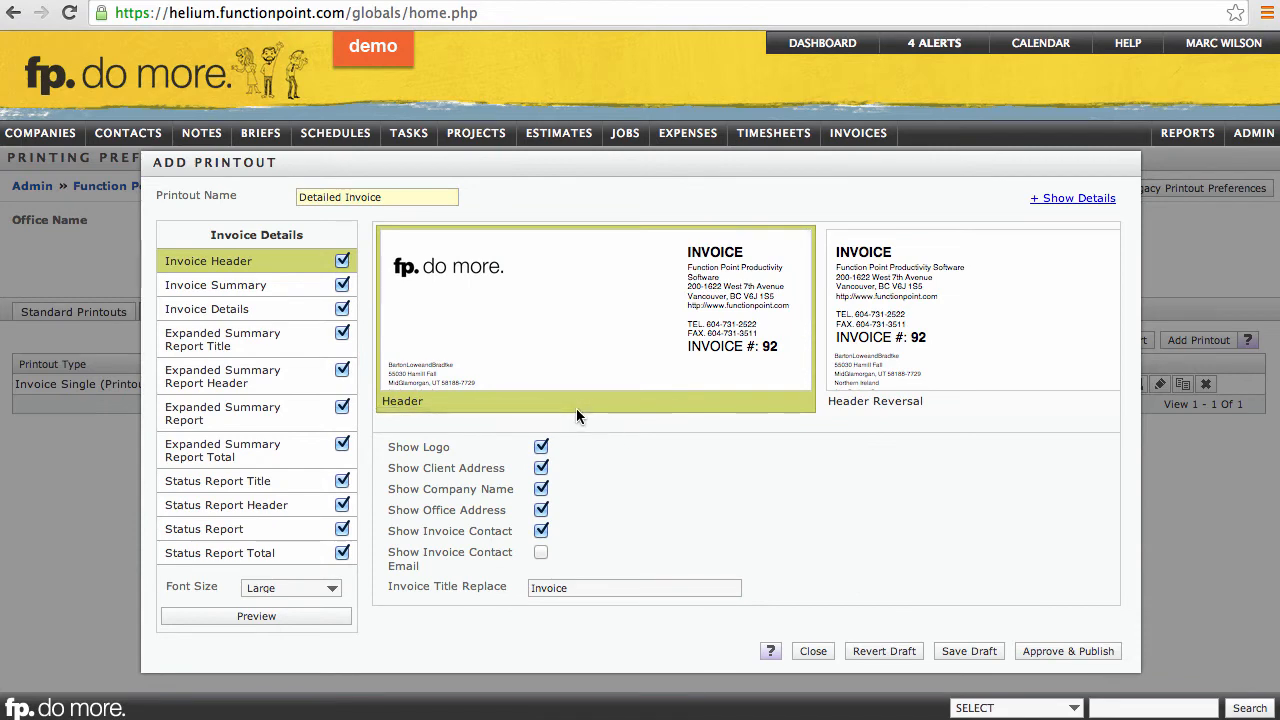
- Check the Invoice Summary and Invoice Details sections of the Detailed Invoice, and hide the logo in its Invoice Header
left_click(240, 287)
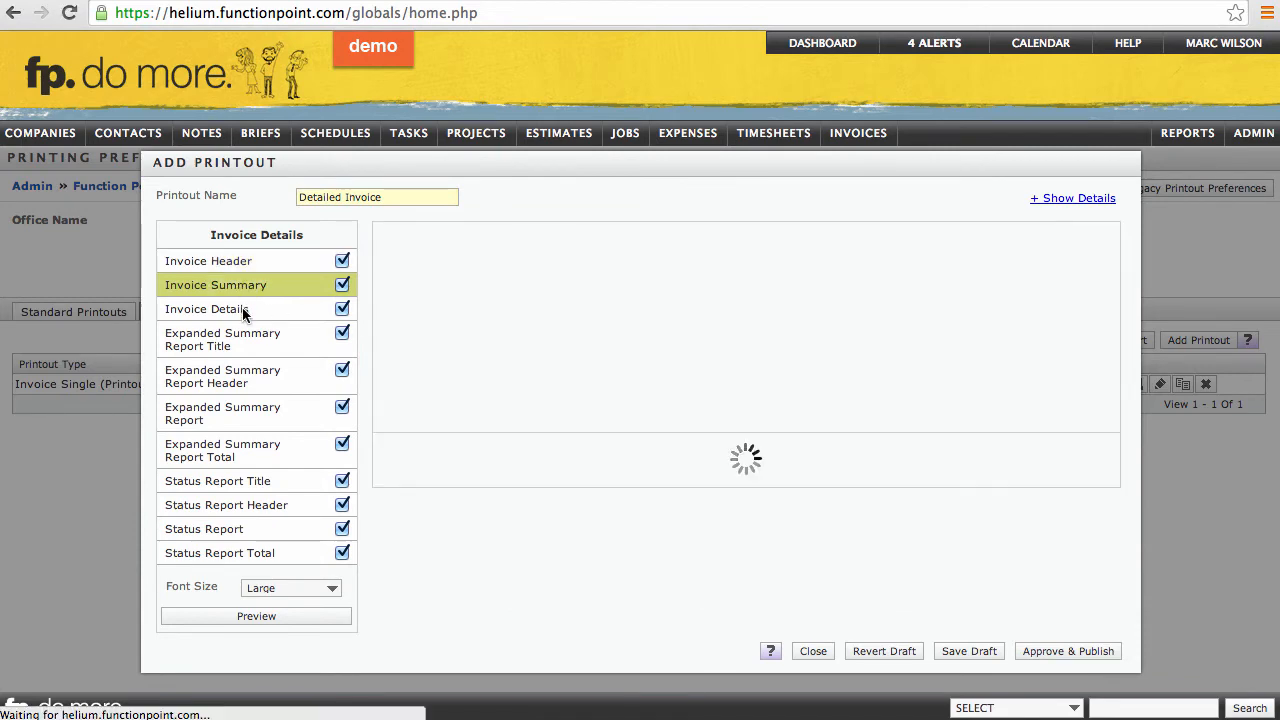
left_click(245, 311)
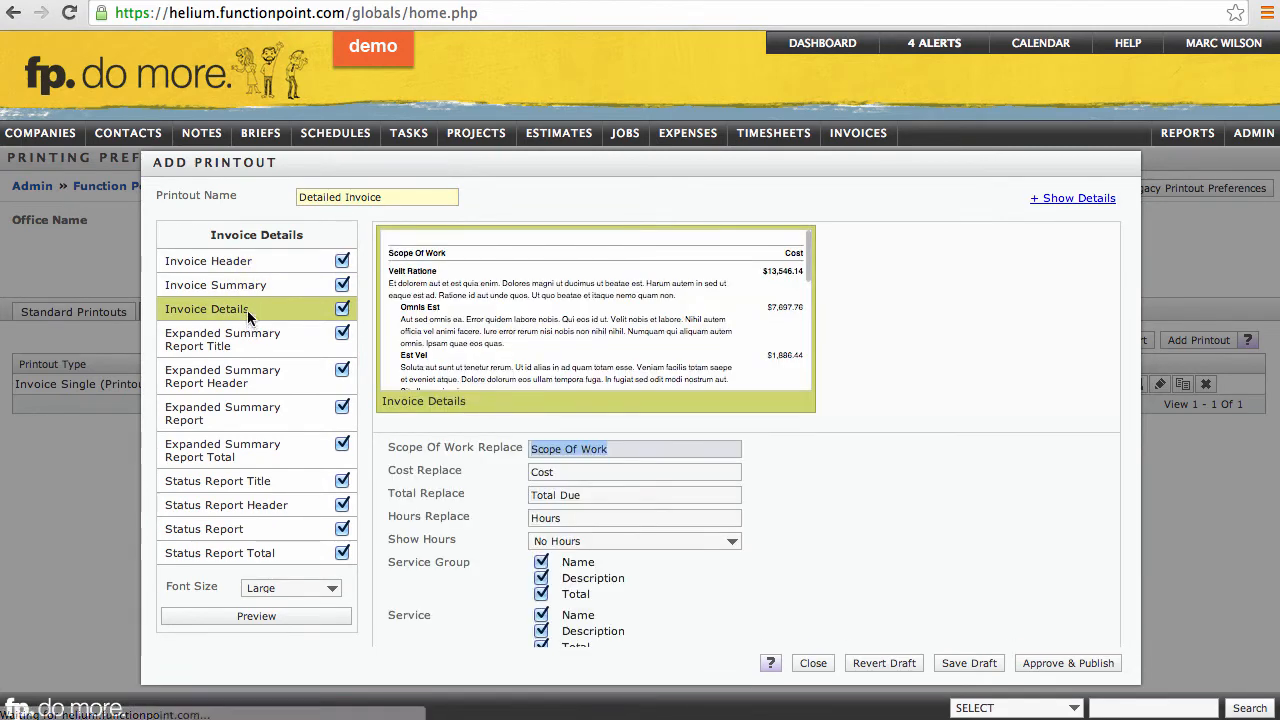
left_click(246, 262)
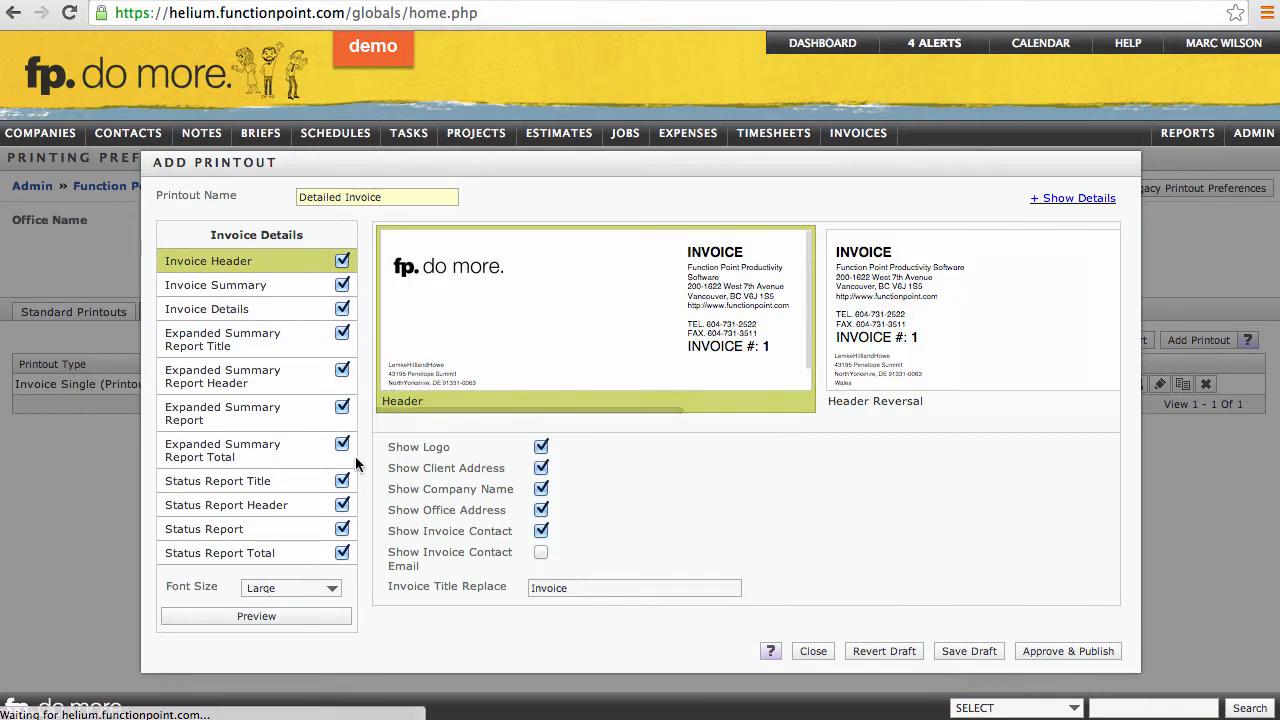
left_click(541, 449)
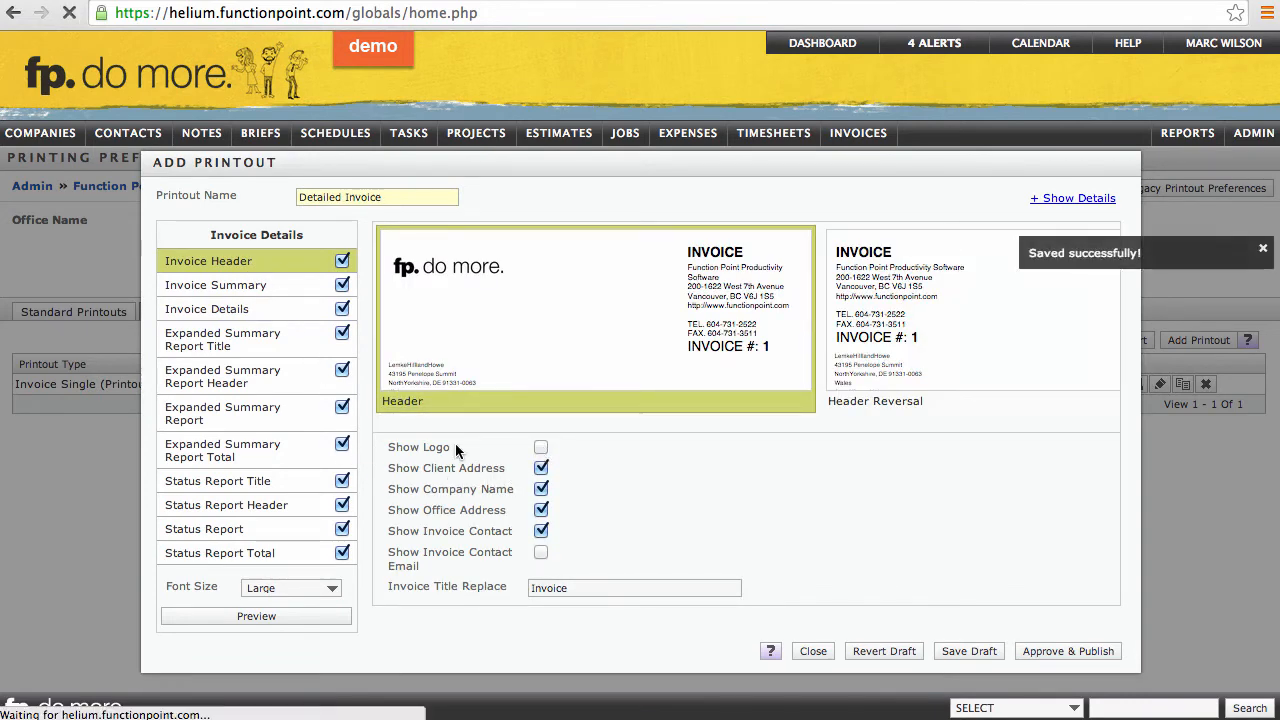
- In the Detailed Invoice's Invoice Details section, hide the description and total for both Service and Expense, keeping their names shown
left_click(231, 308)
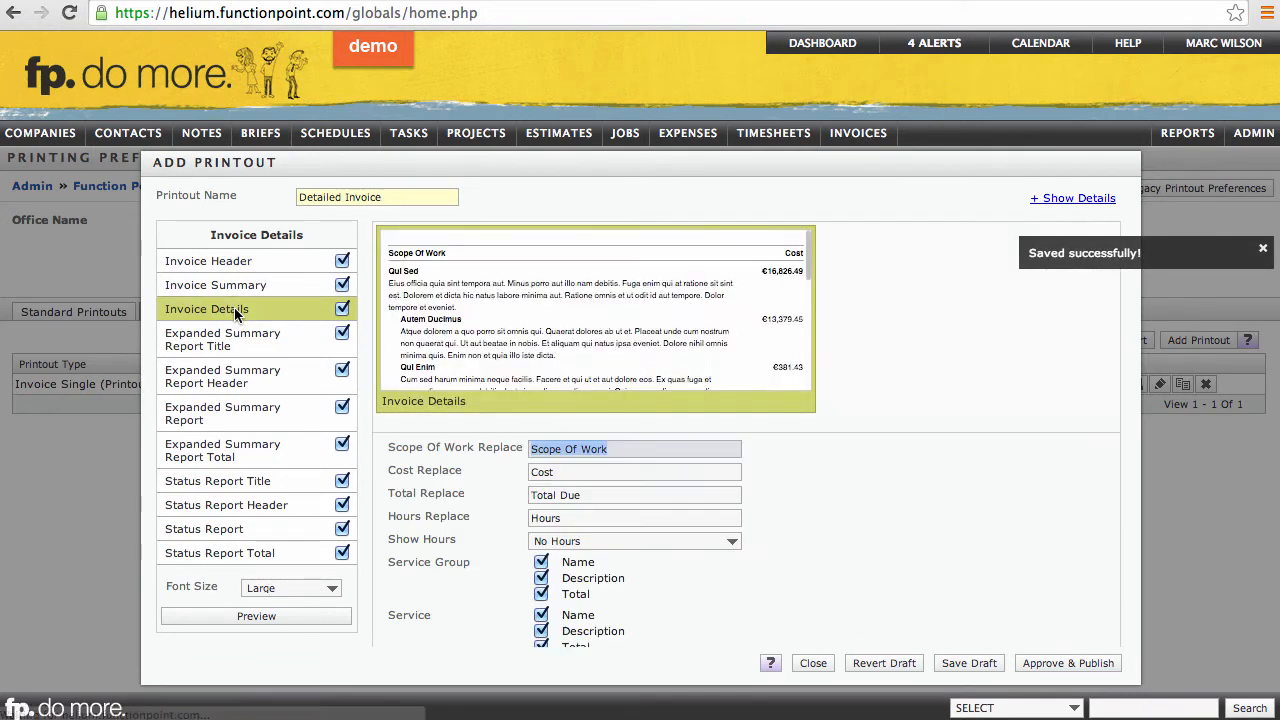
scroll(487, 452, "down", 5)
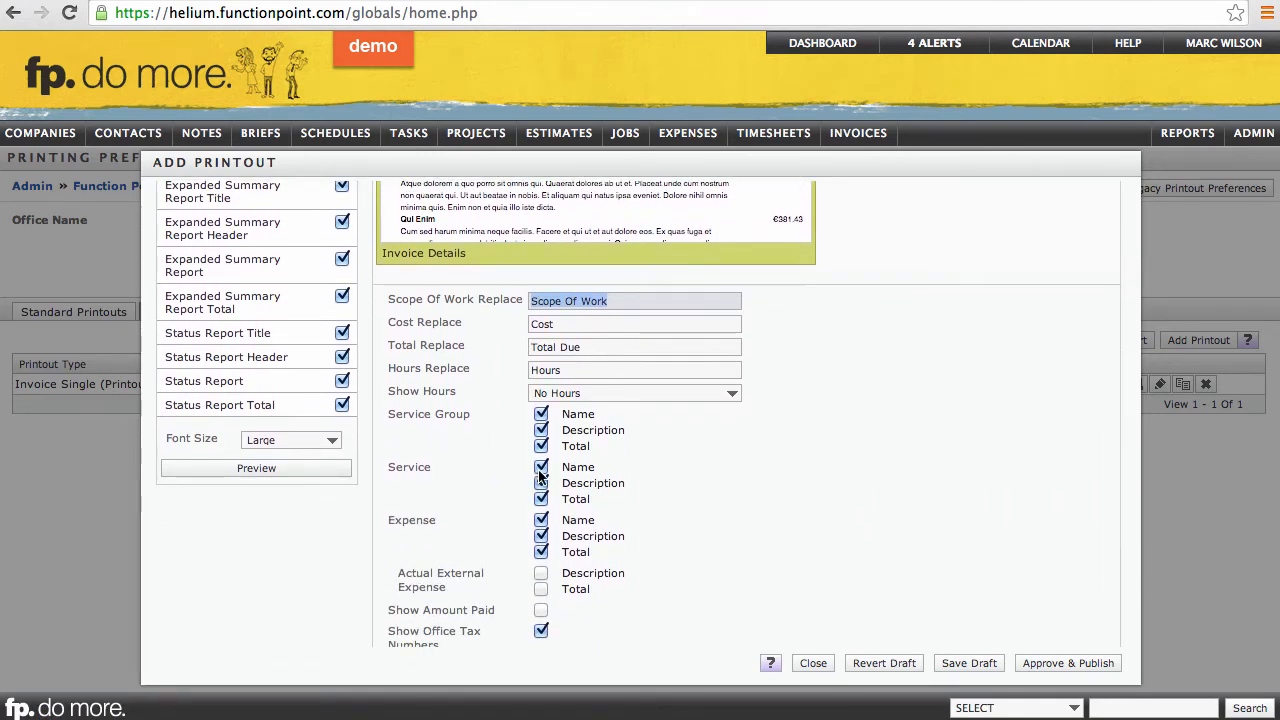
left_click(541, 485)
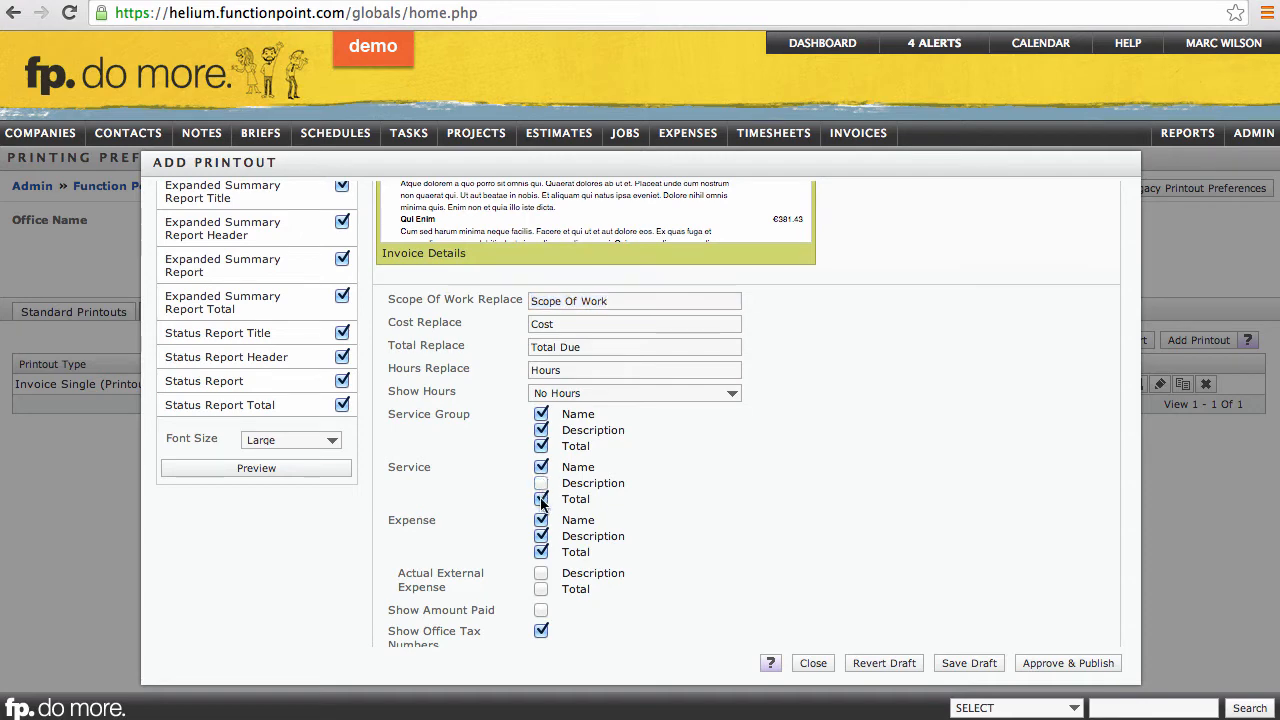
left_click(541, 499)
left_click(541, 536)
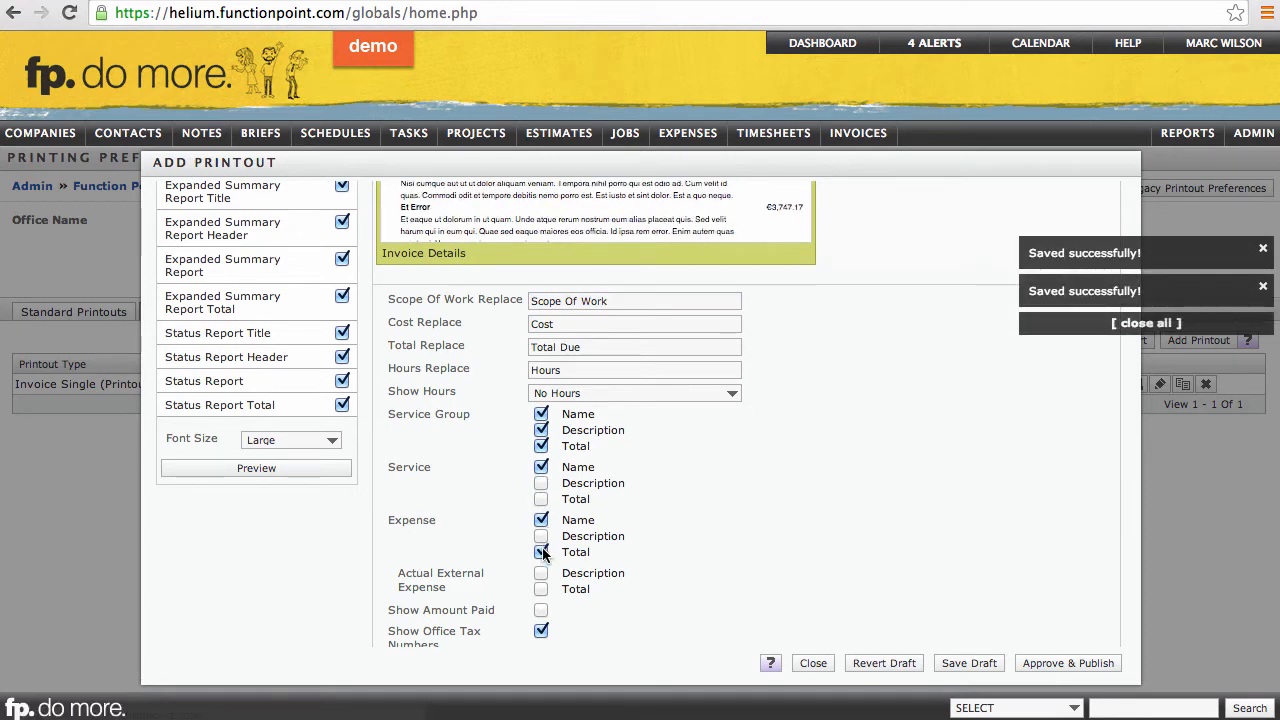
left_click(541, 552)
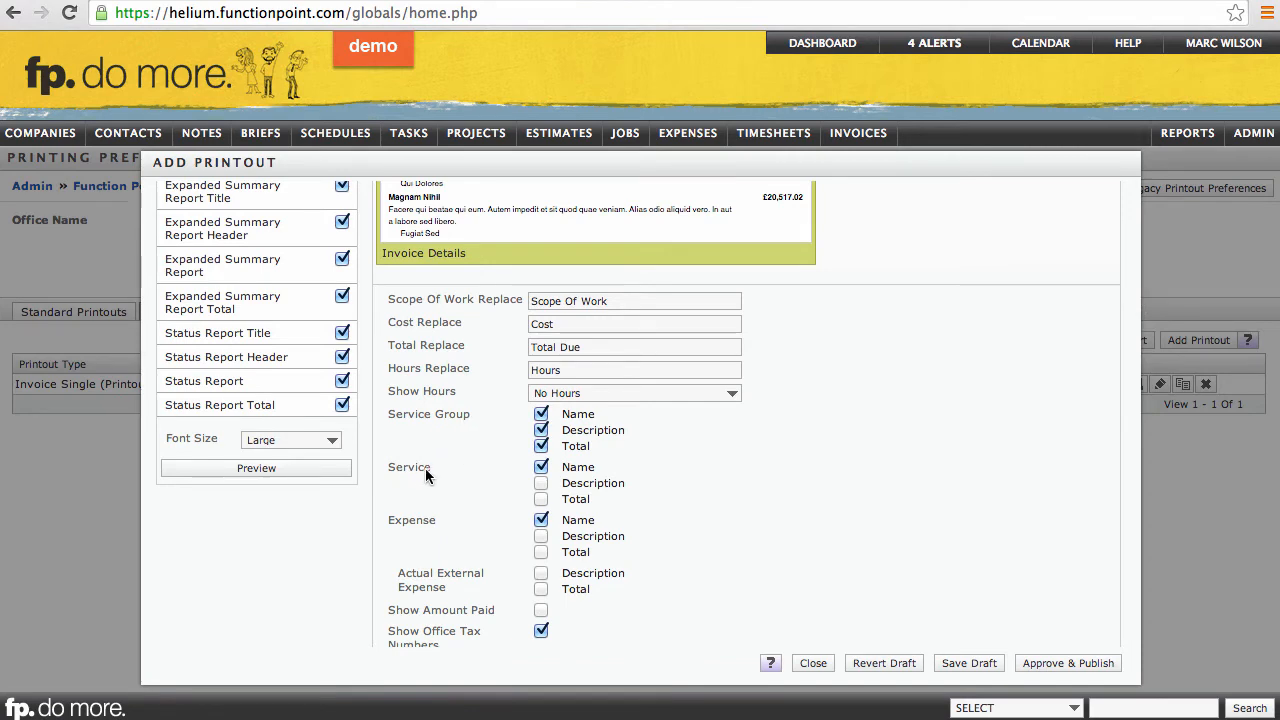
- Exclude all Expanded Summary Report and Status Report sections from the Detailed Invoice printout, and approve and publish it
scroll(427, 467, "up", 2)
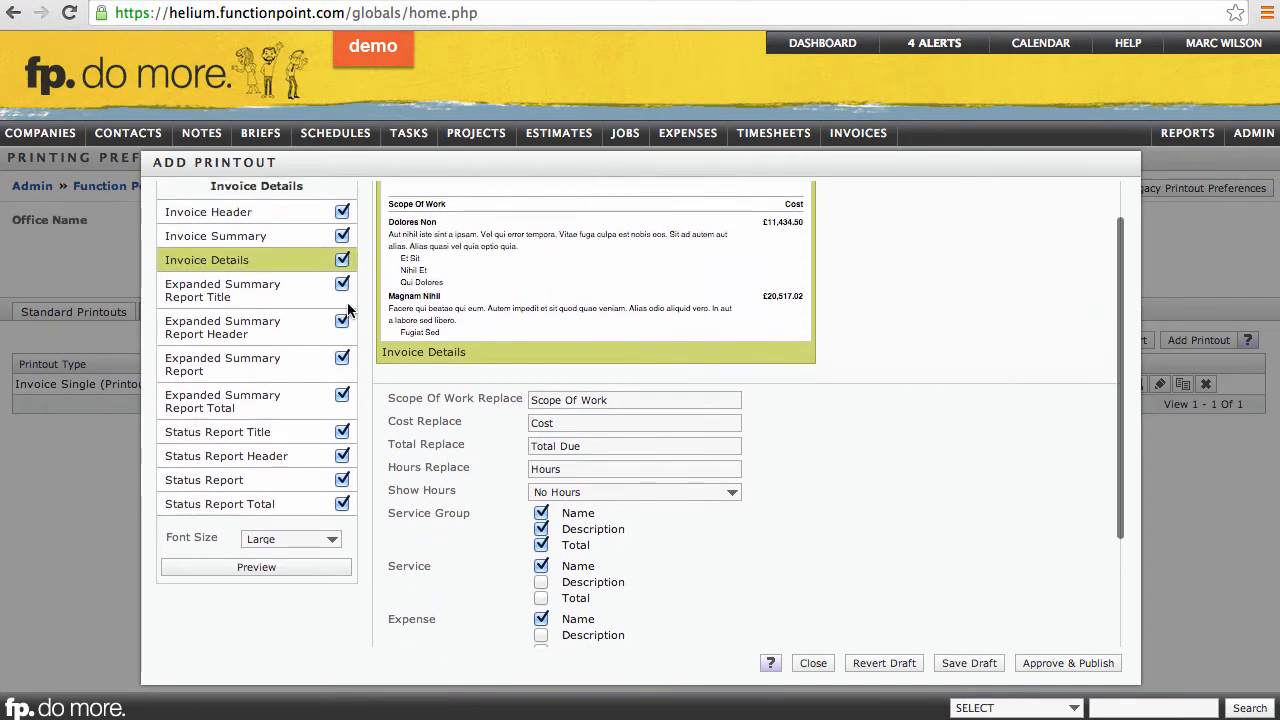
left_click(342, 288)
left_click(342, 321)
left_click(342, 358)
left_click(342, 395)
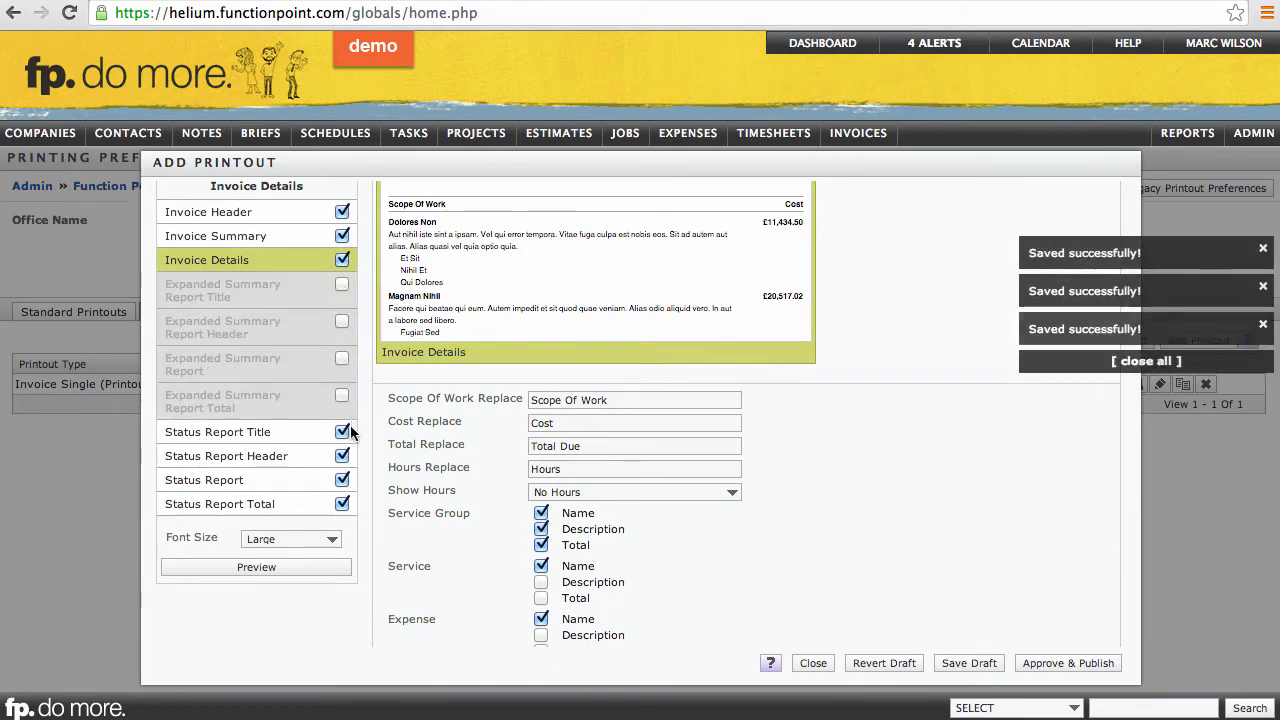
left_click(342, 432)
left_click(342, 456)
left_click(342, 480)
left_click(342, 504)
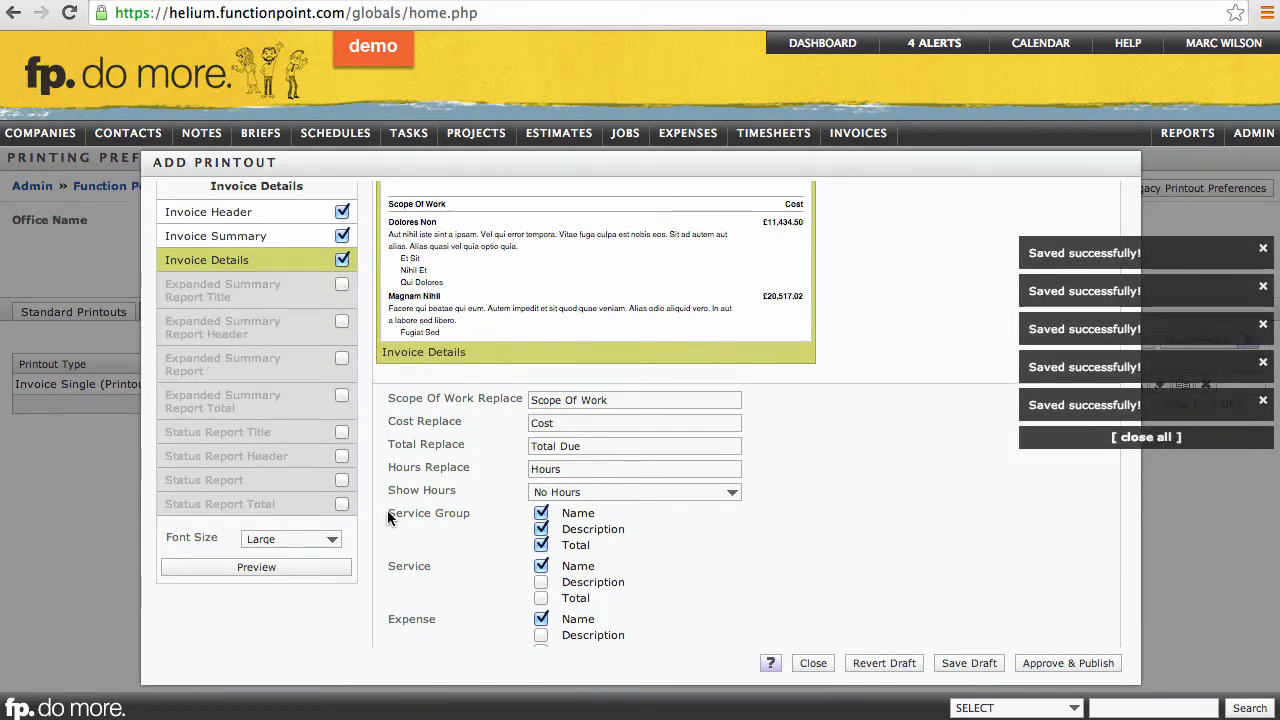
left_click(1050, 665)
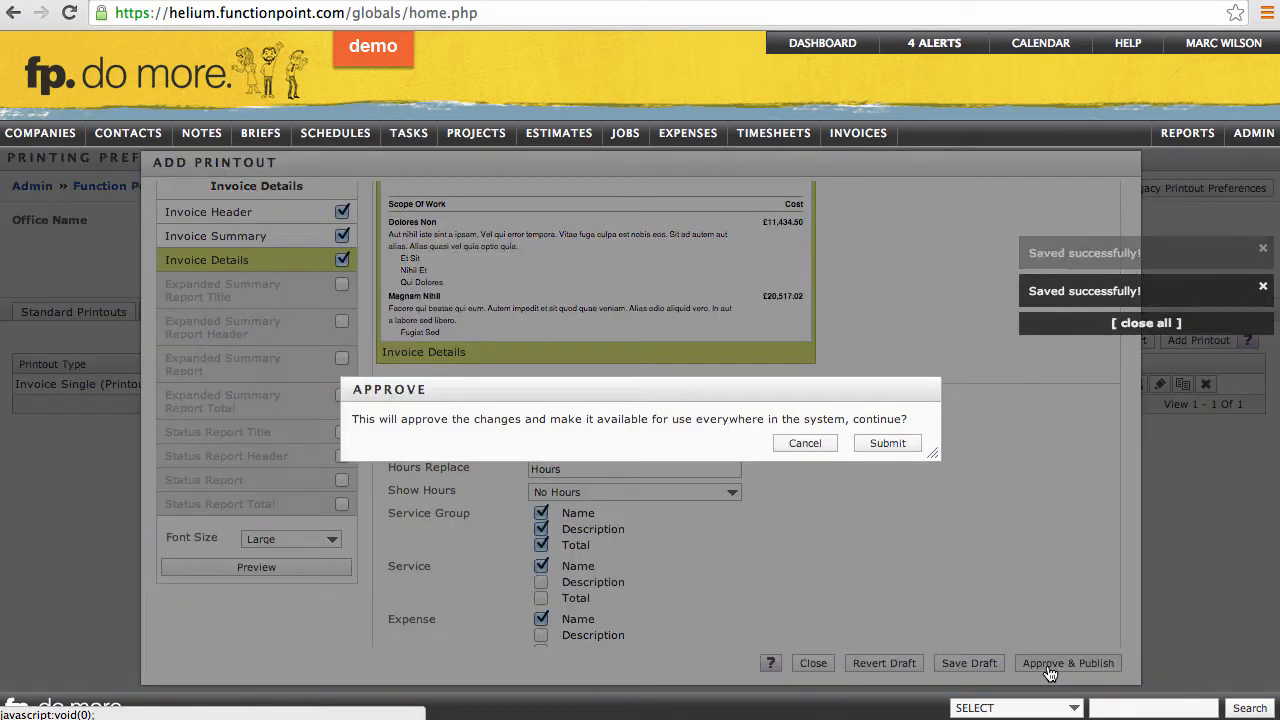
left_click(885, 443)
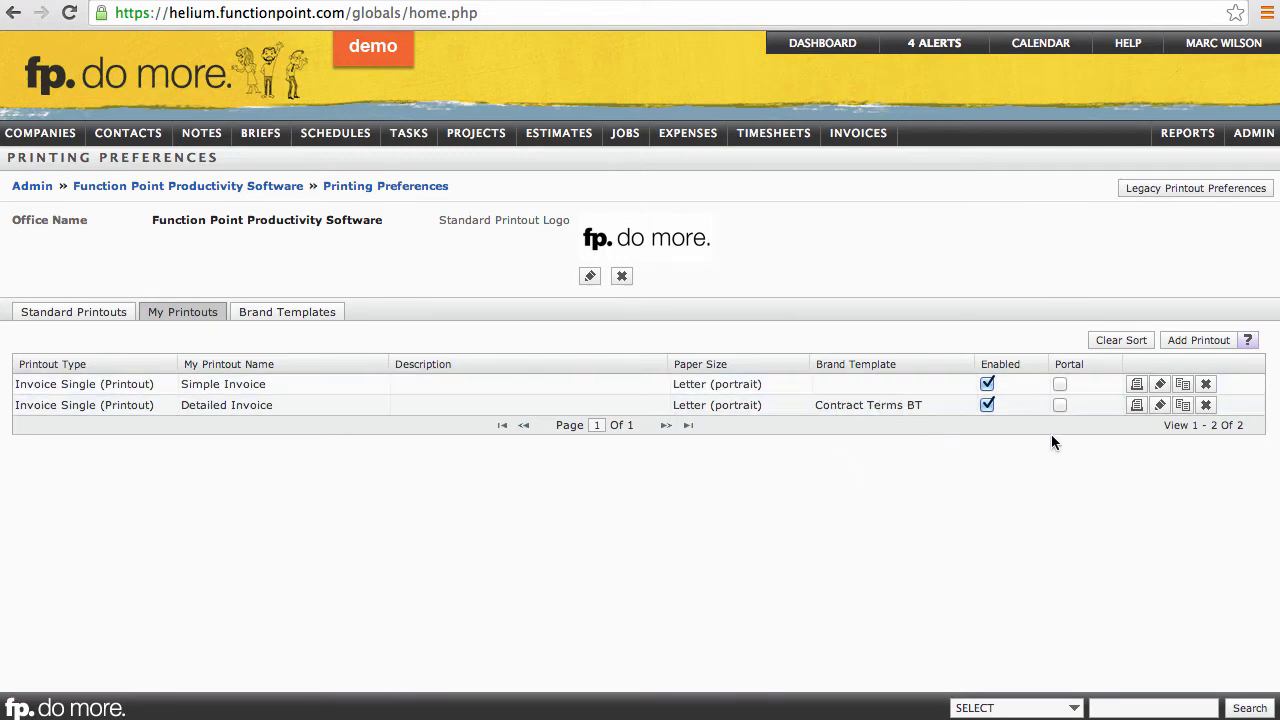
- Edit the Simple Invoice printout to use the Single Page BT brand template, and approve and publish the change
left_click(1160, 387)
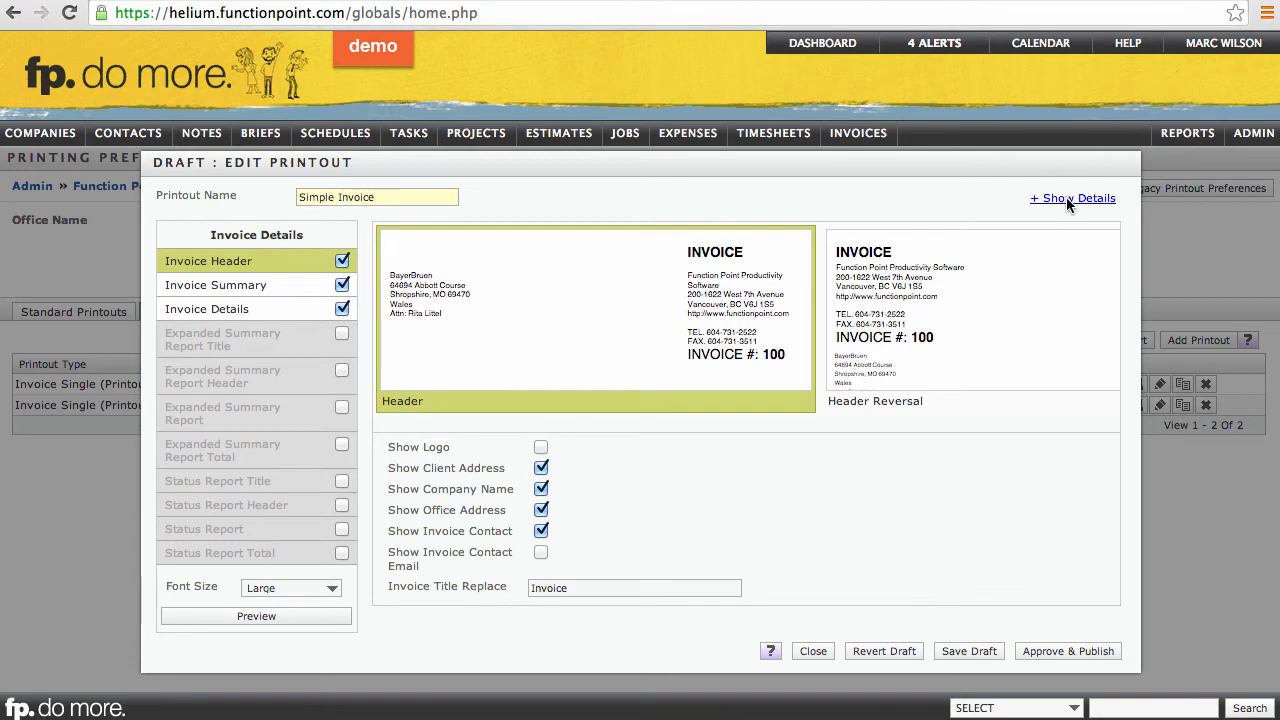
left_click(1066, 198)
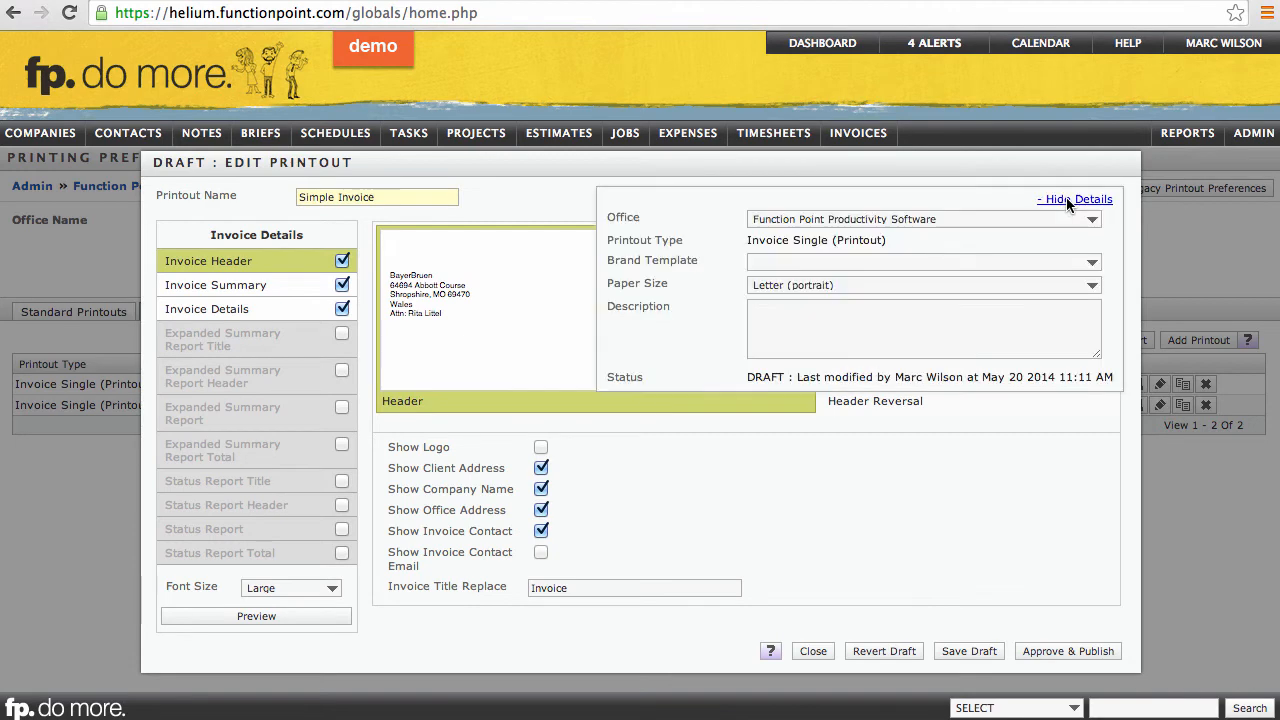
left_click(797, 263)
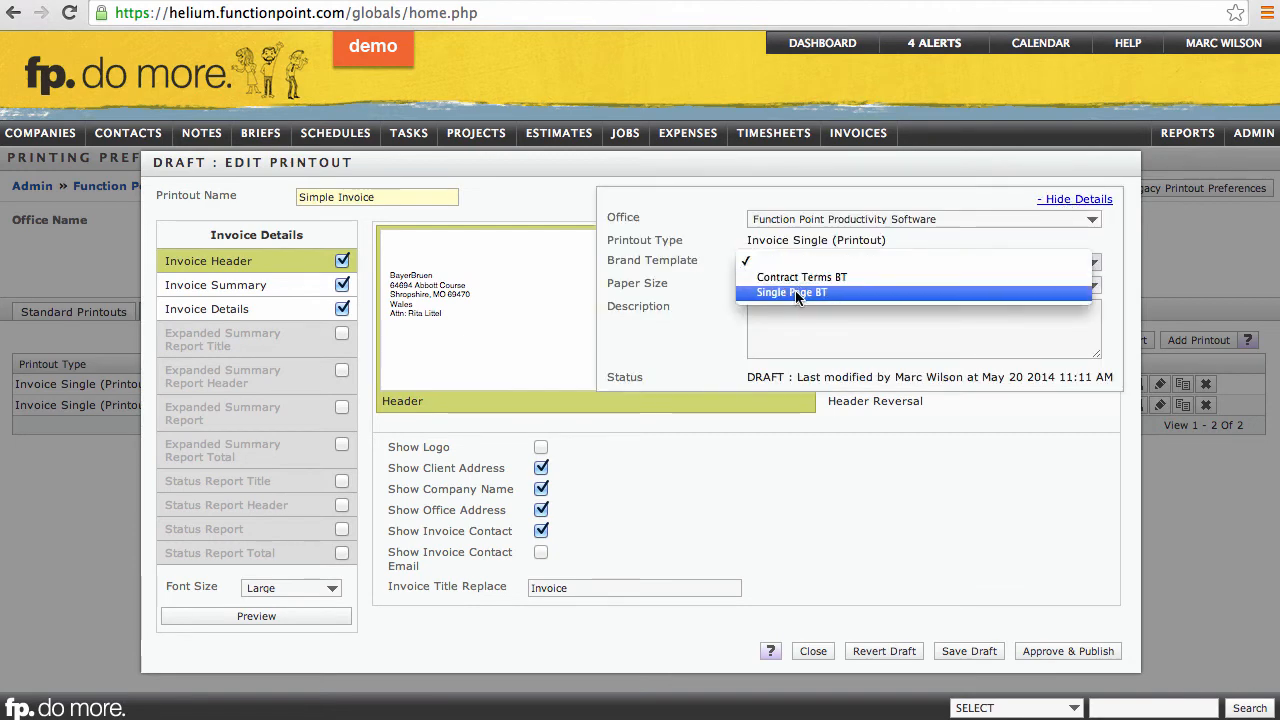
left_click(790, 292)
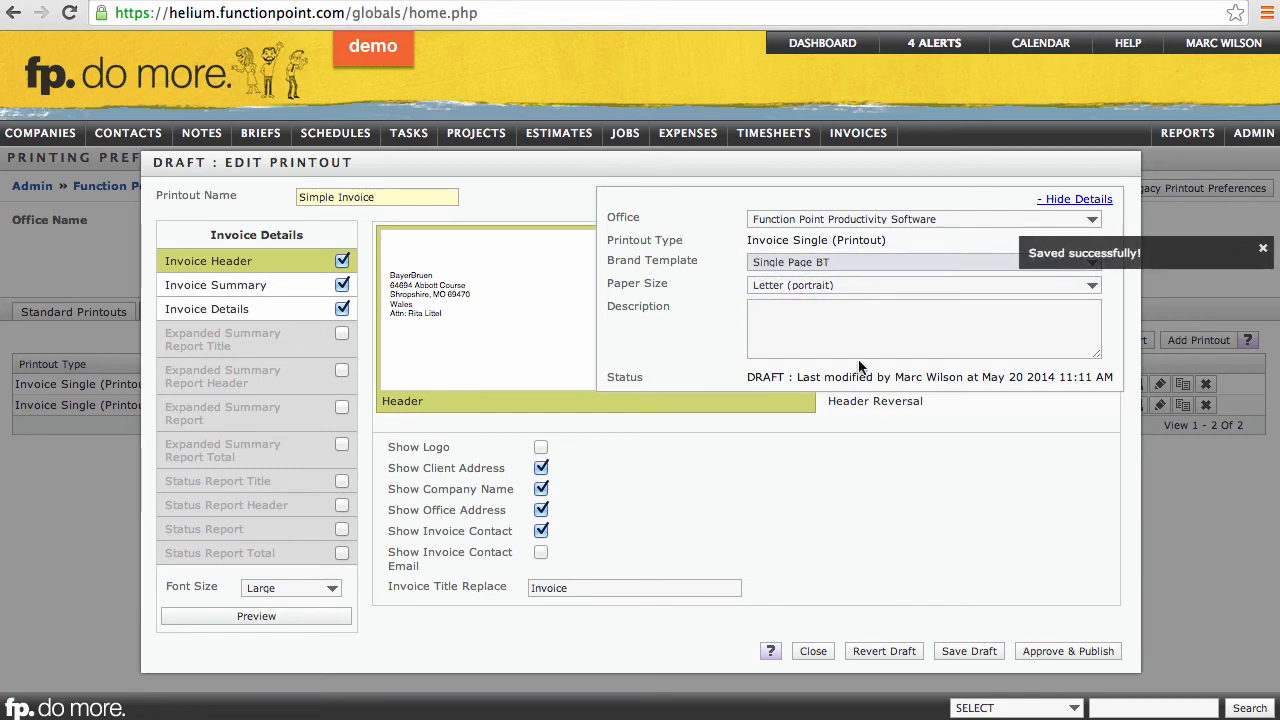
left_click(1057, 651)
left_click(887, 444)
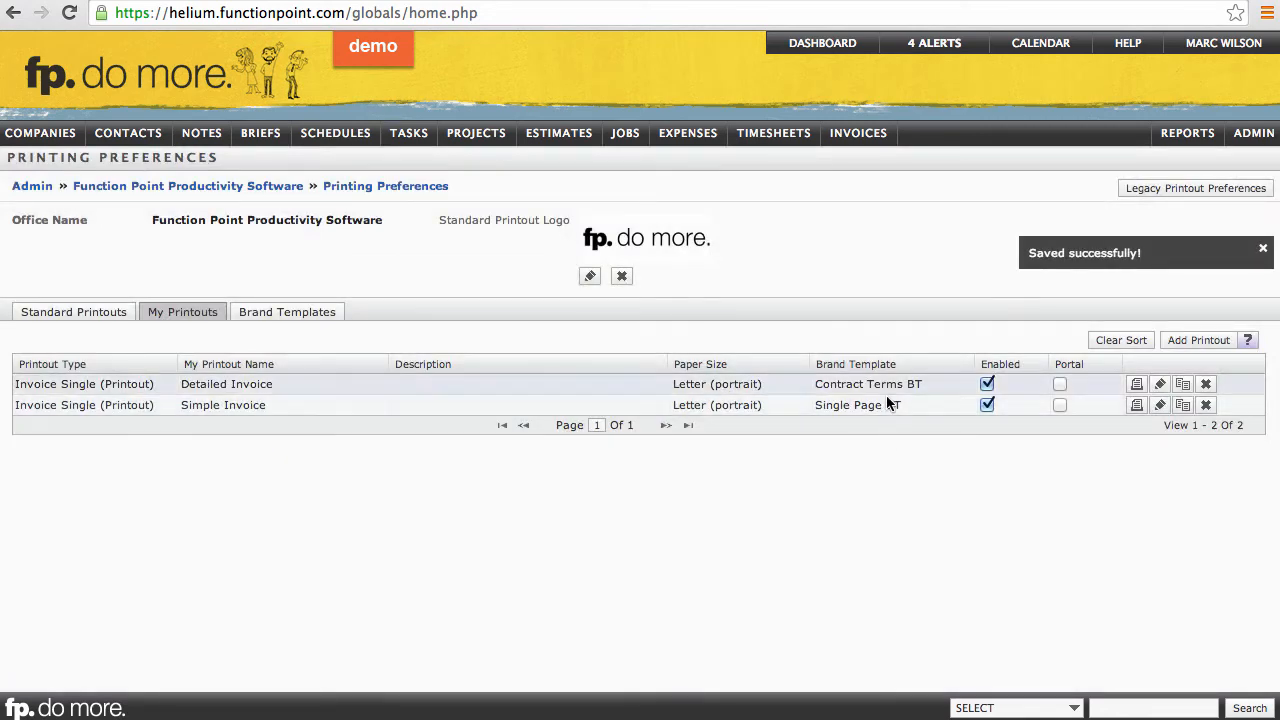
- Open the details of existing invoice 125
mouse_move(858, 134)
mouse_move(852, 182)
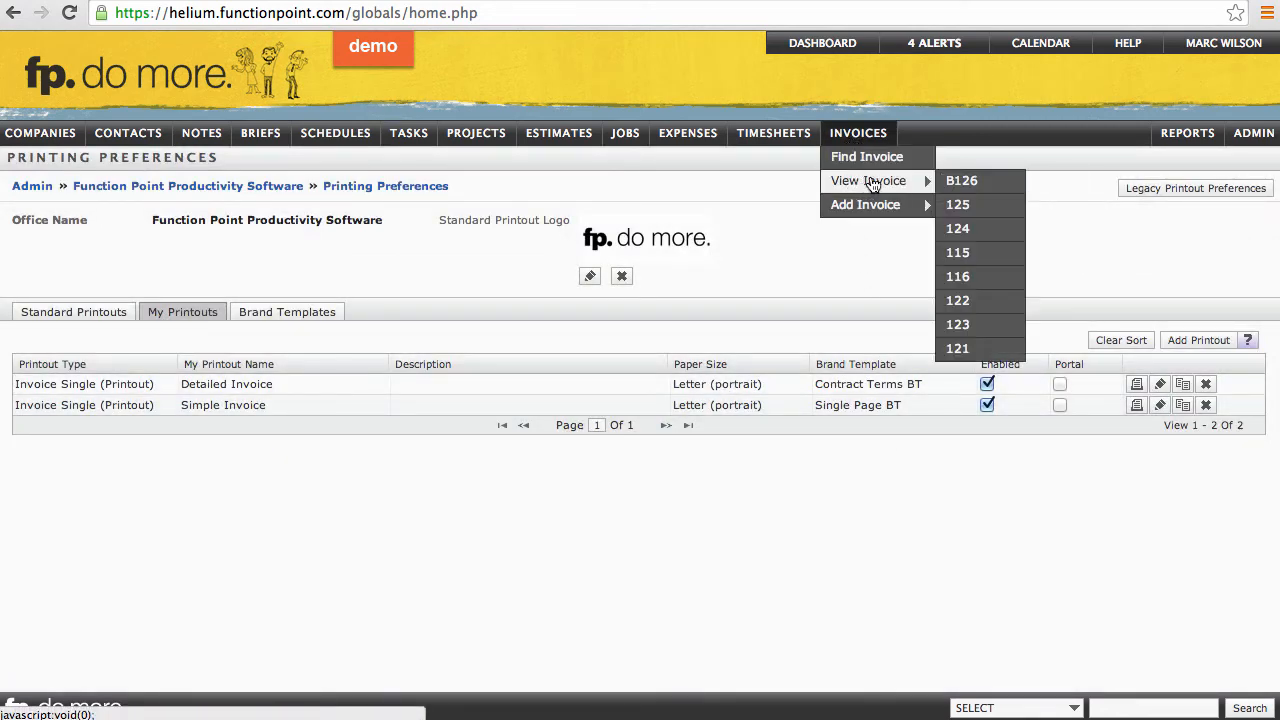
left_click(959, 209)
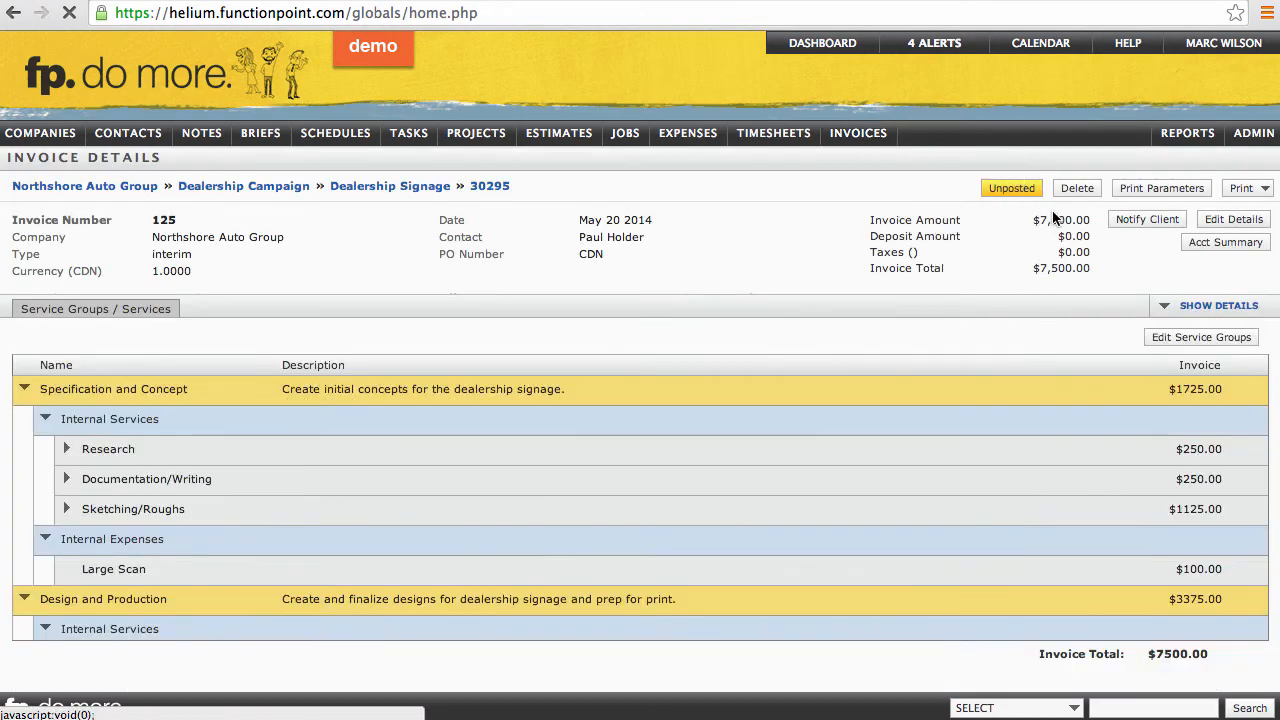
- Generate the Simple Invoice printout for invoice 125 and examine its branding, service group descriptions and costs
left_click(1264, 190)
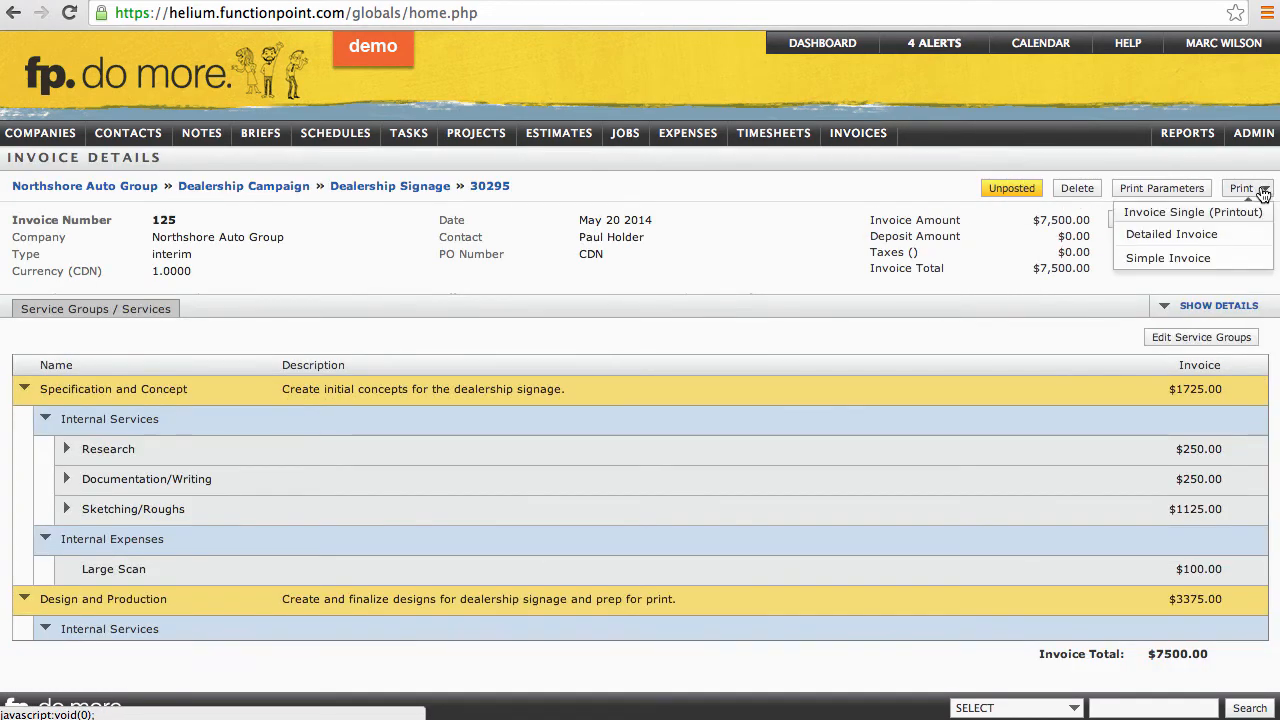
left_click(1167, 258)
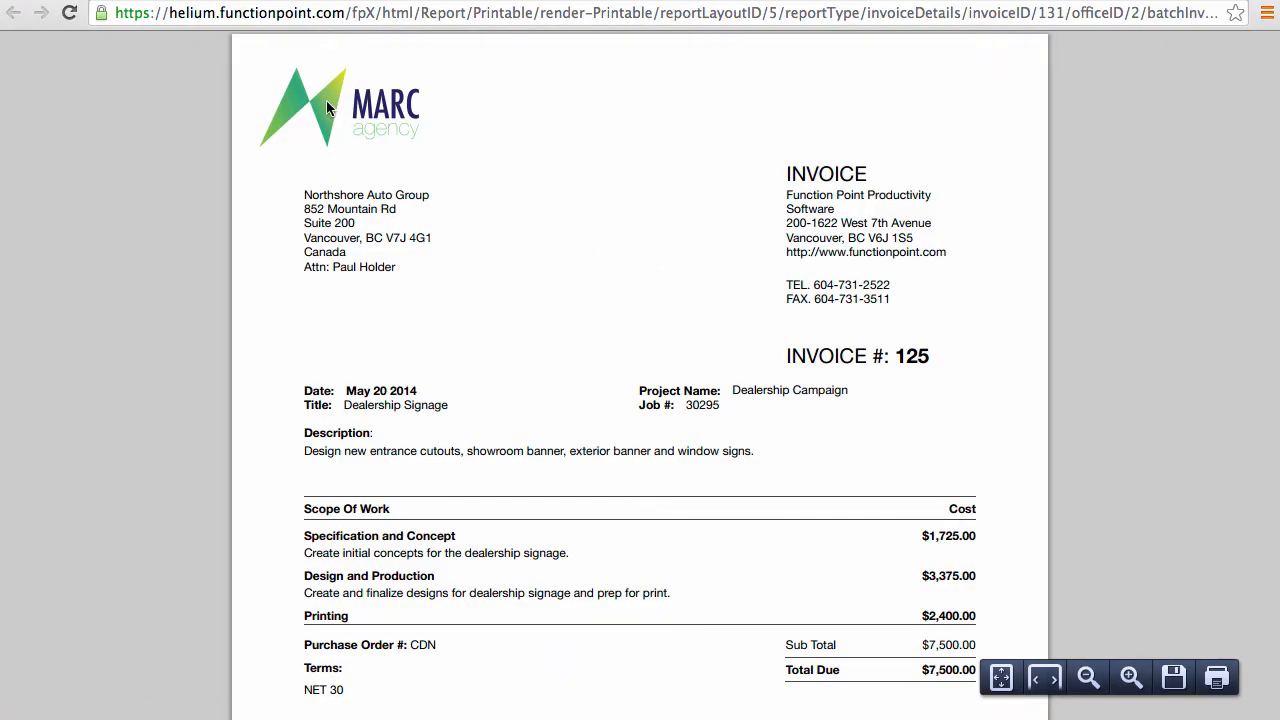
scroll(373, 405, "down", 4)
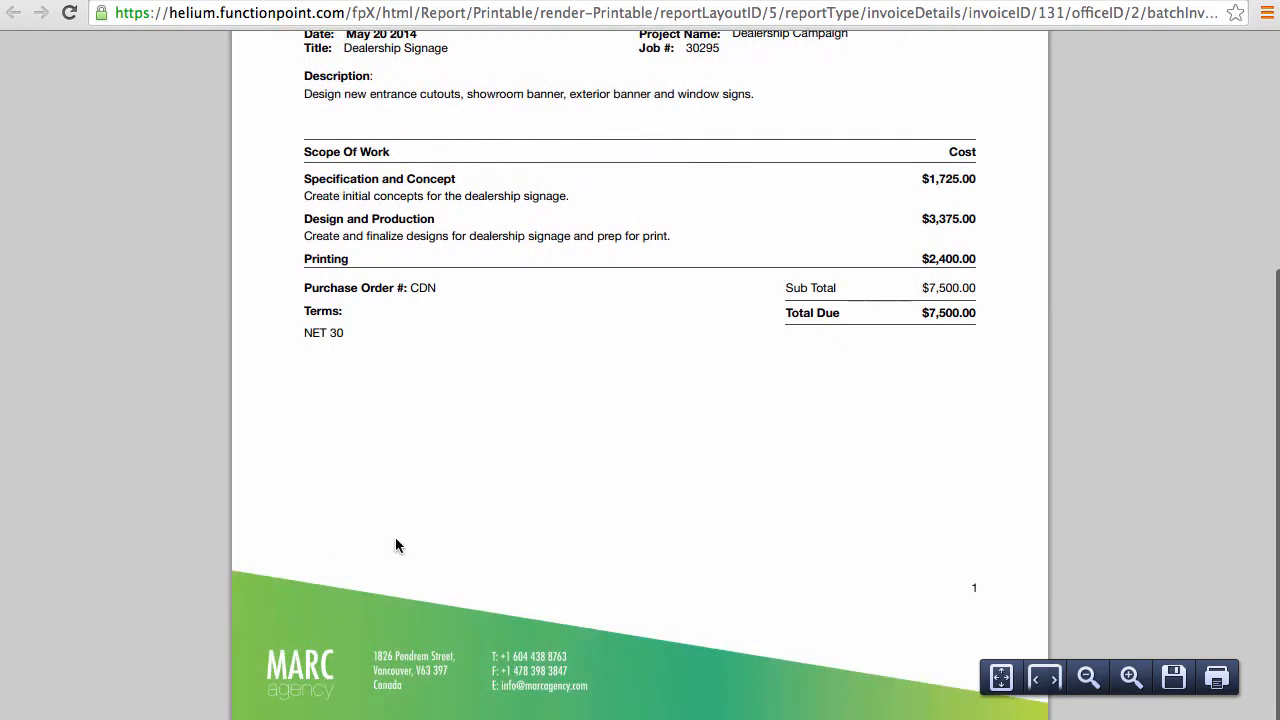
scroll(390, 553, "up", 4)
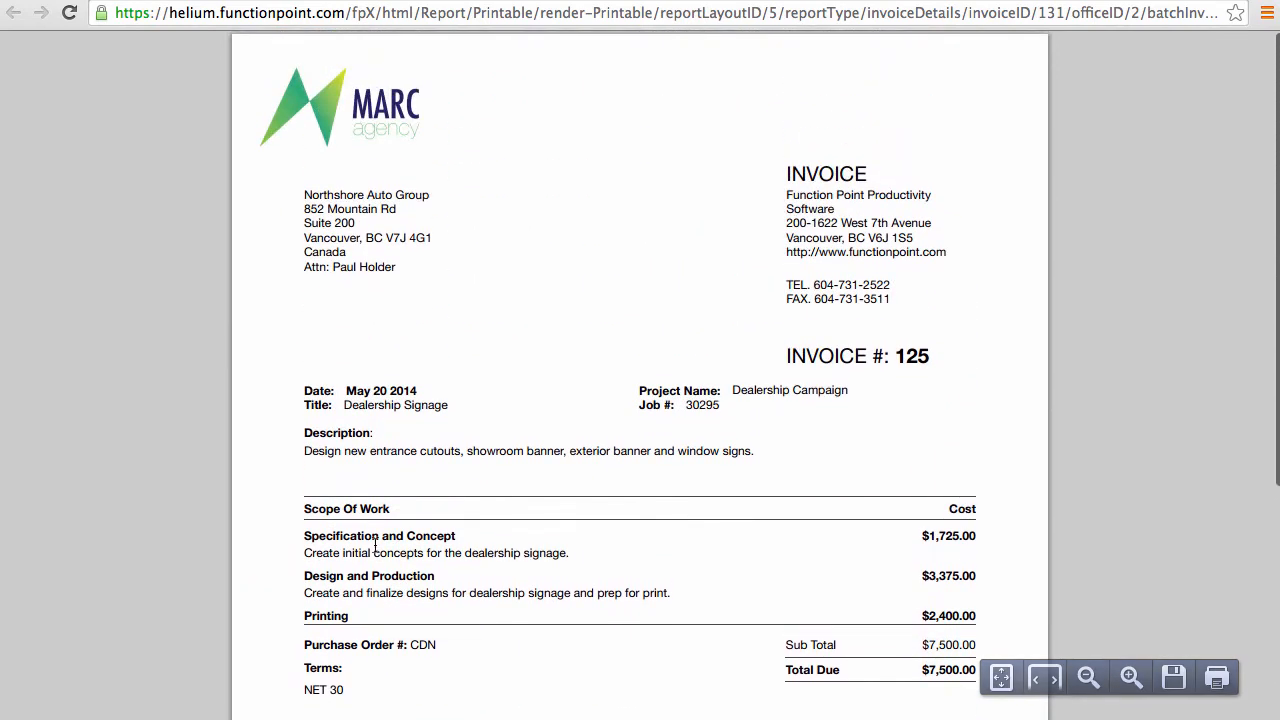
left_click_drag(311, 537, 415, 541)
left_click_drag(337, 552, 508, 552)
left_click(510, 552)
left_click_drag(910, 540, 983, 540)
left_click(972, 540)
scroll(512, 216, "down", 1)
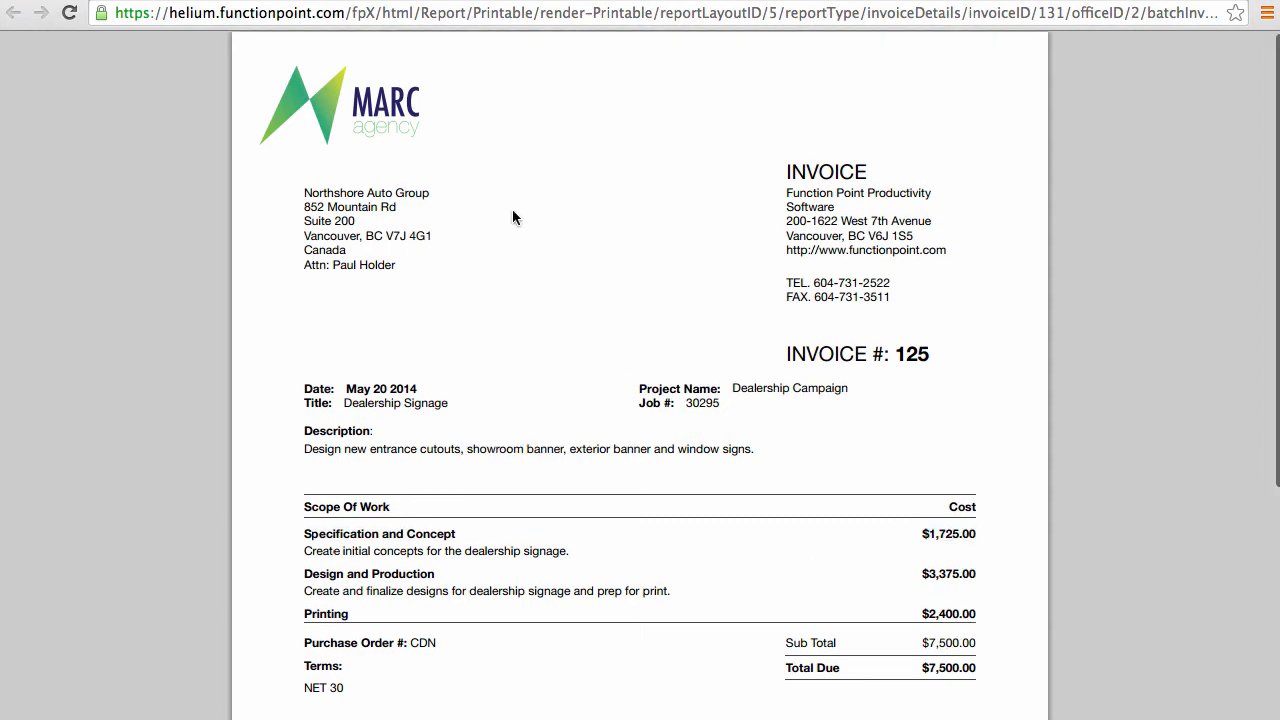
left_click(453, 1)
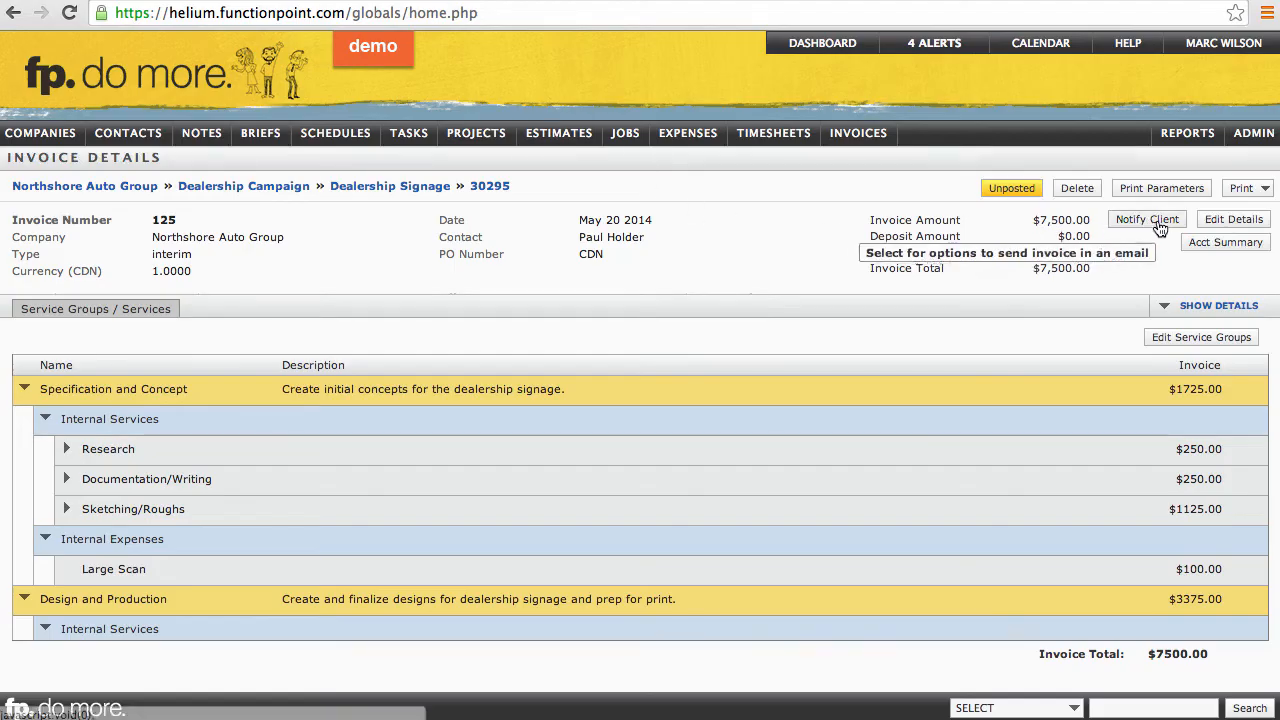
- Generate the Detailed Invoice printout for invoice 125 and examine its itemised services and Terms & Conditions page
left_click(1240, 190)
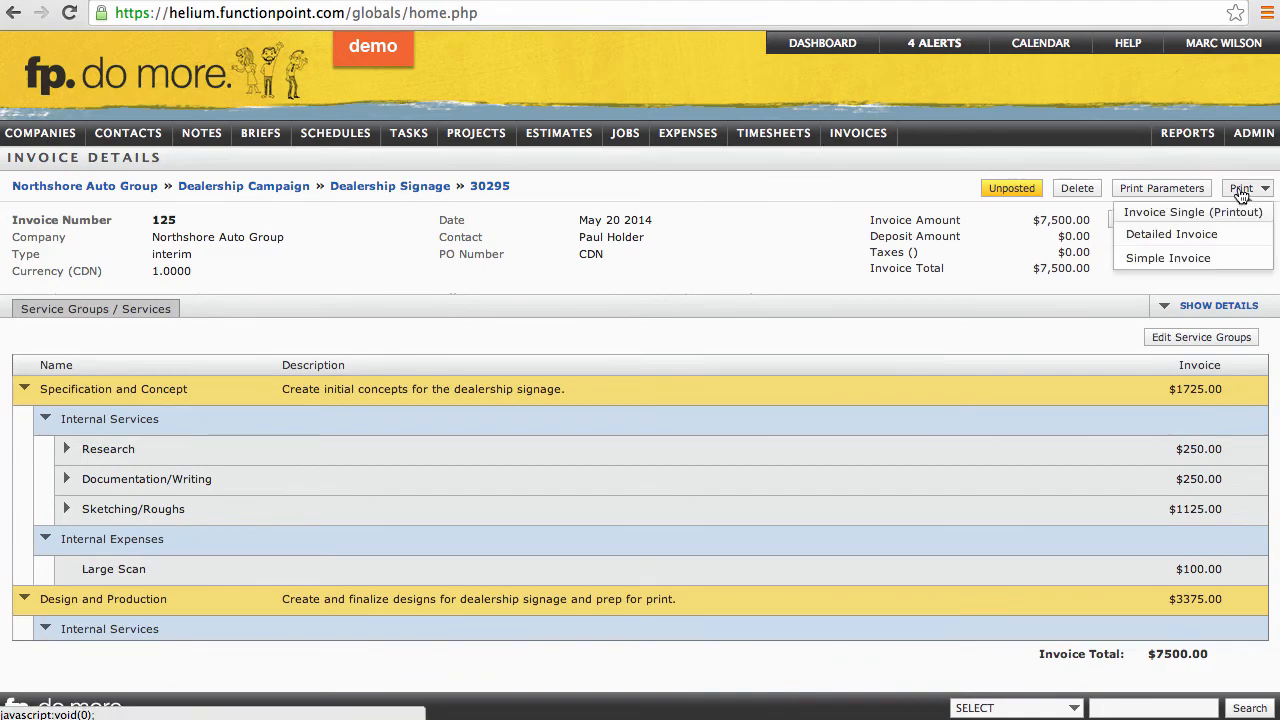
left_click(1190, 240)
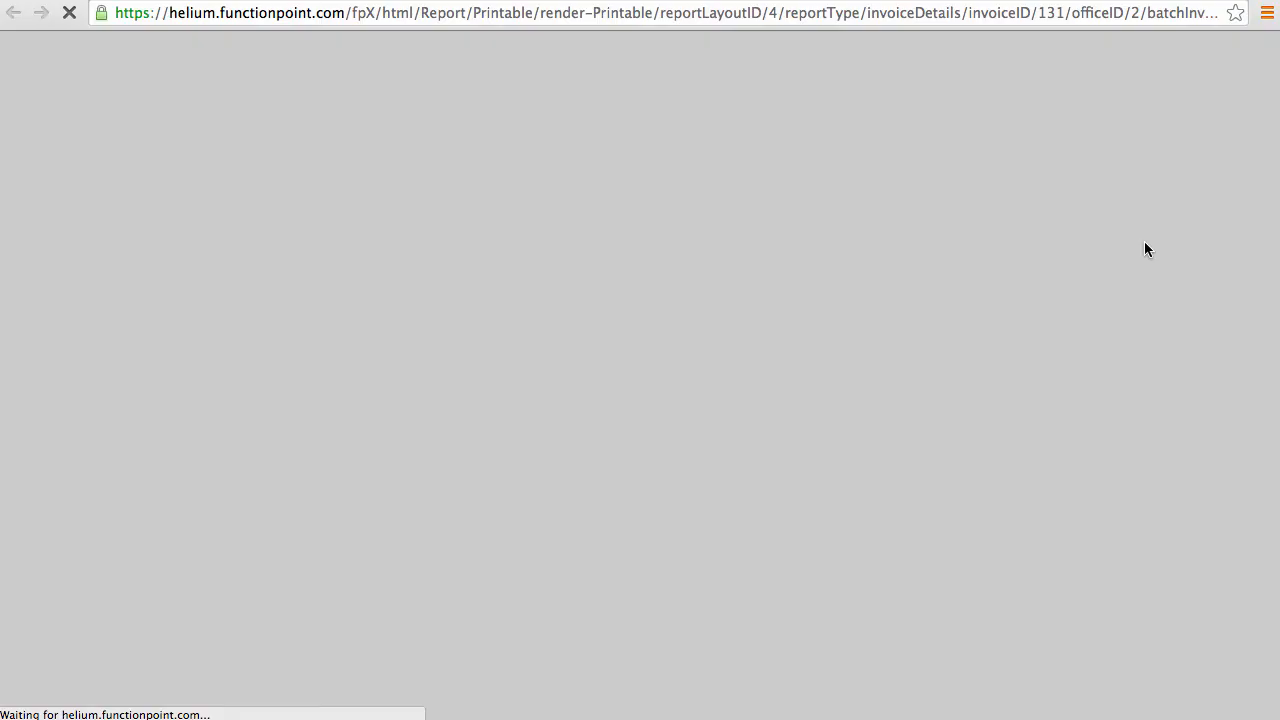
scroll(939, 262, "down", 3)
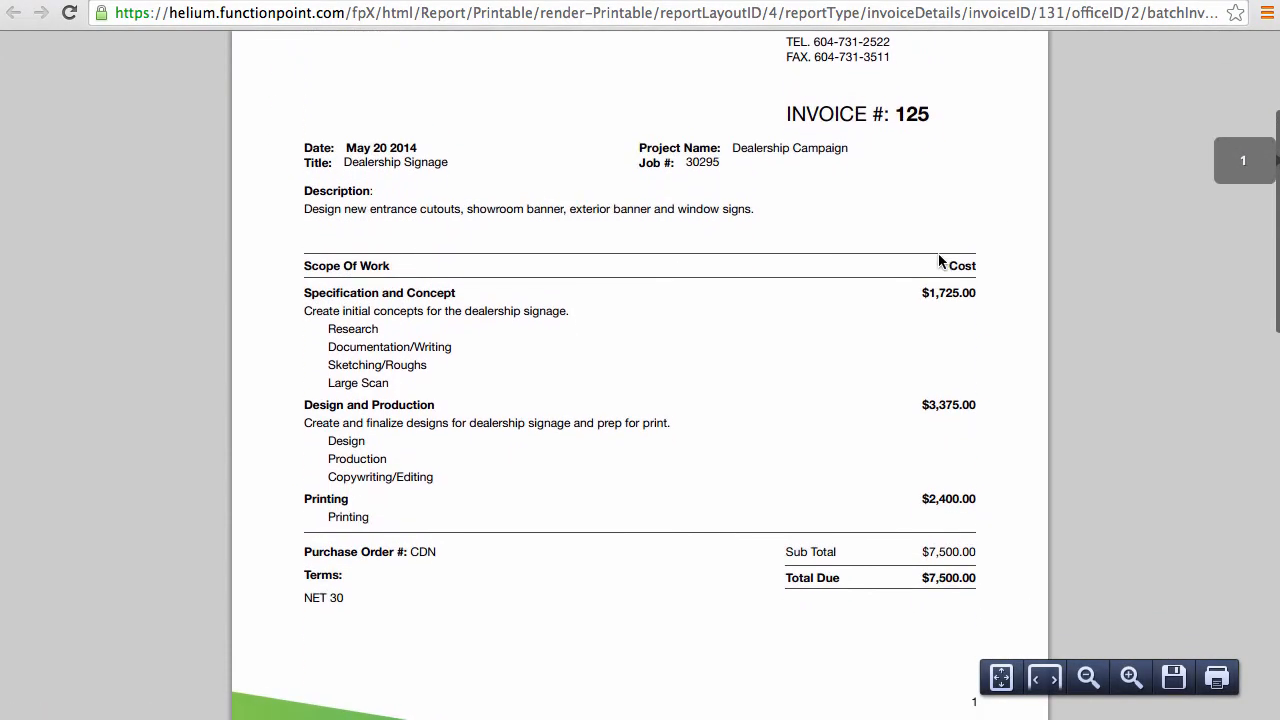
left_click_drag(329, 324, 399, 357)
left_click(398, 357)
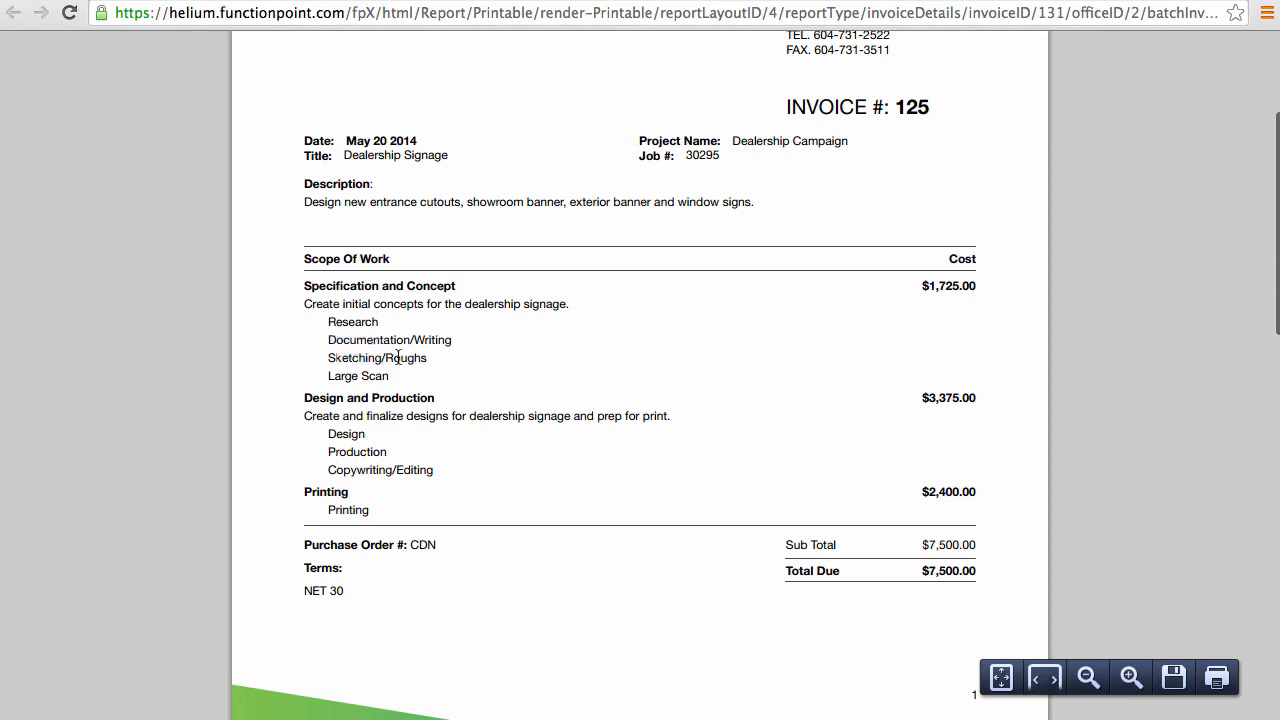
left_click_drag(313, 286, 429, 287)
left_click(429, 287)
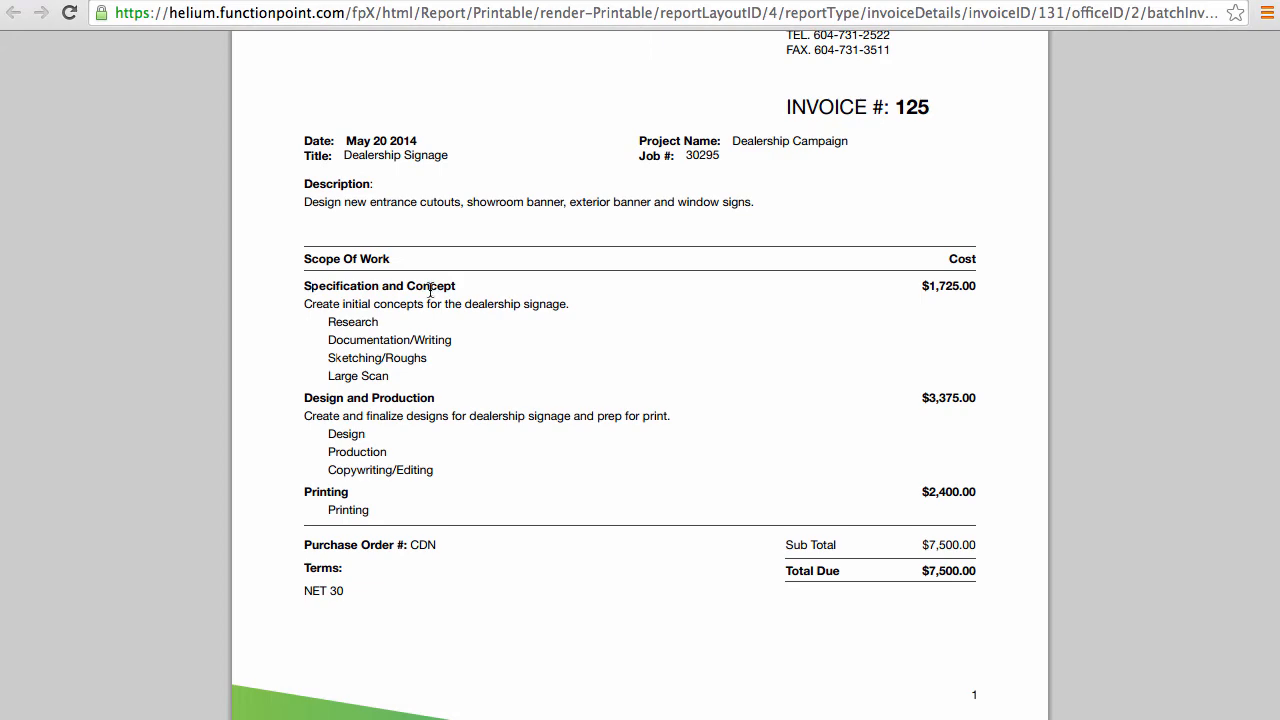
scroll(429, 287, "down", 10)
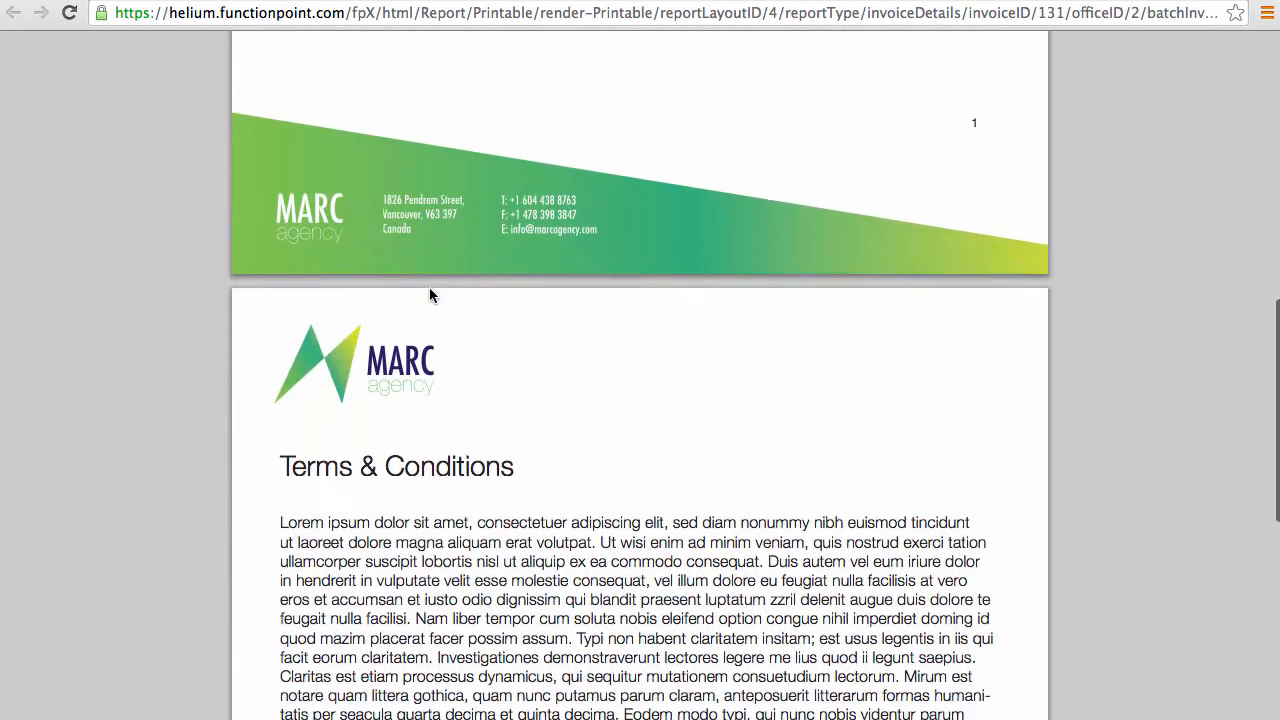
scroll(430, 294, "down", 5)
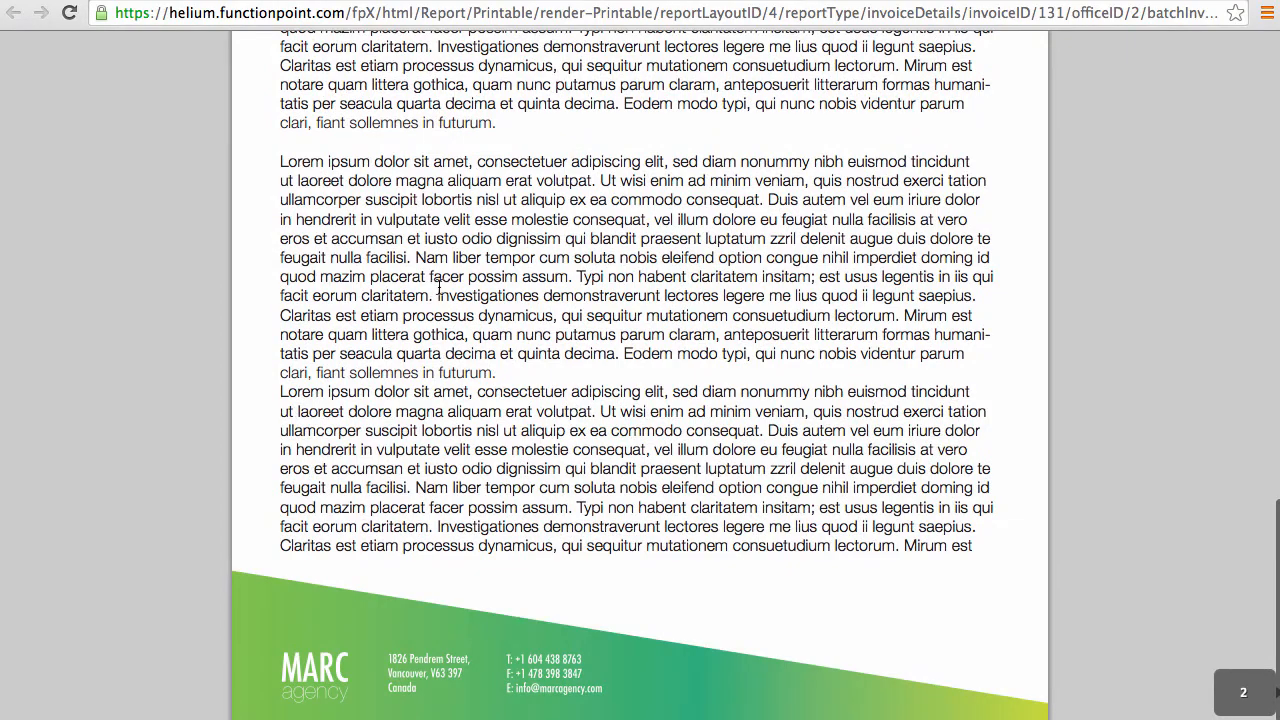
scroll(438, 289, "up", 20)
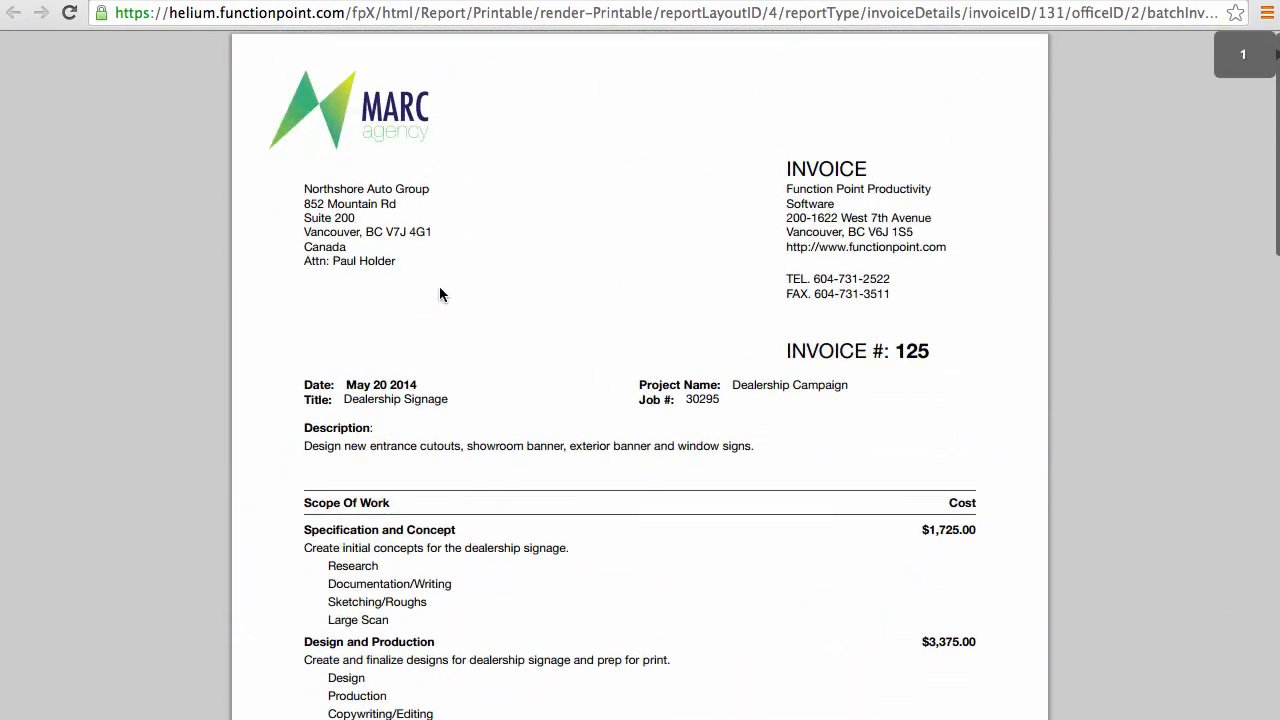
left_click(450, 1)
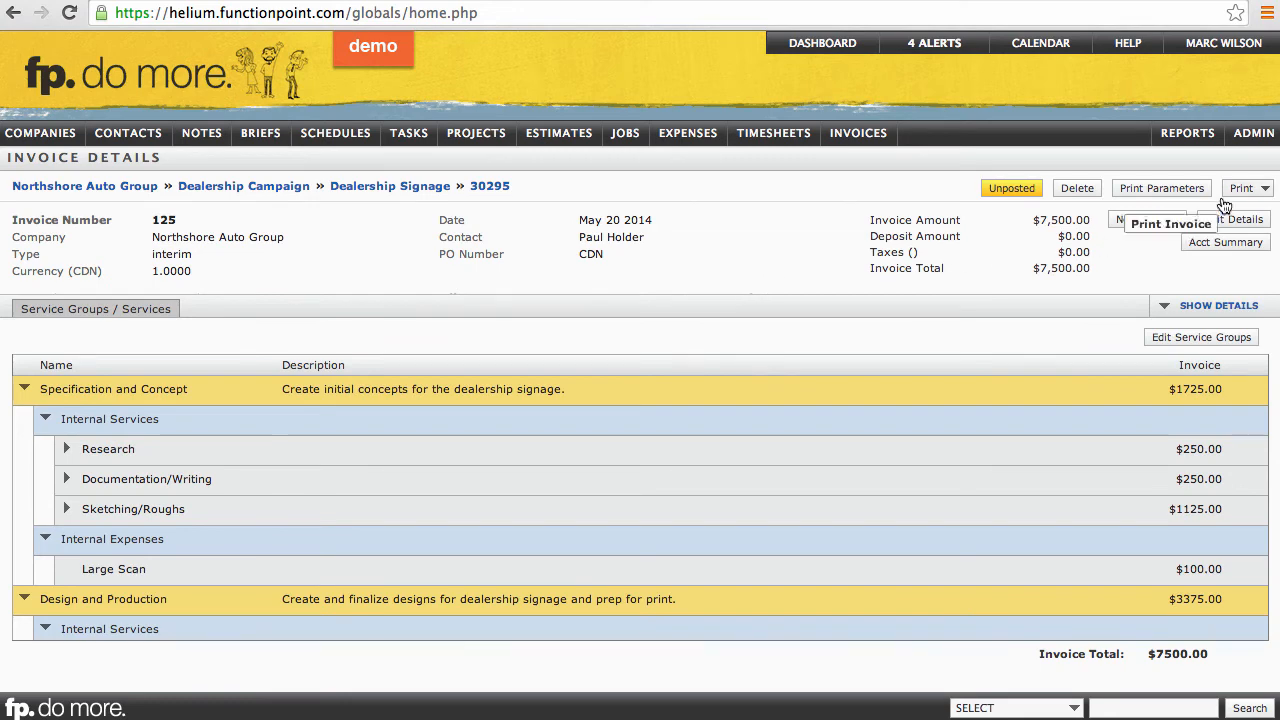
- Open the list of custom printouts in the Printing Preferences
mouse_move(1250, 135)
mouse_move(1138, 160)
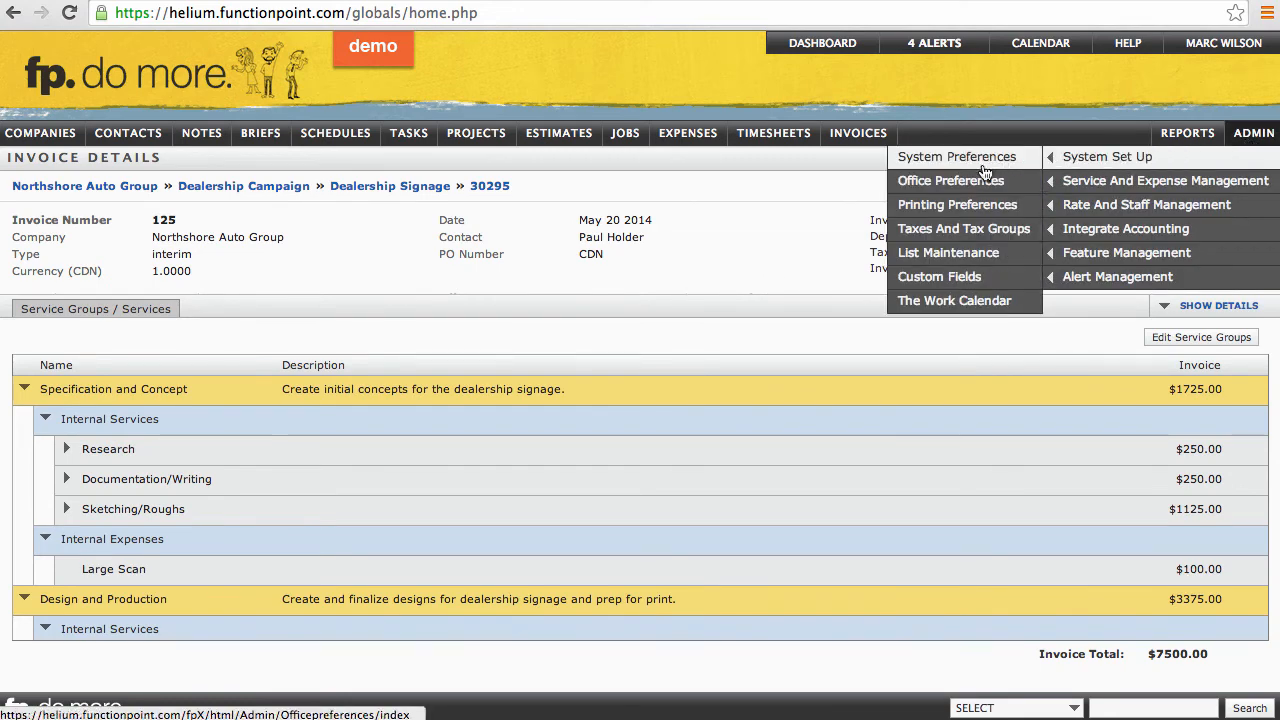
left_click(957, 205)
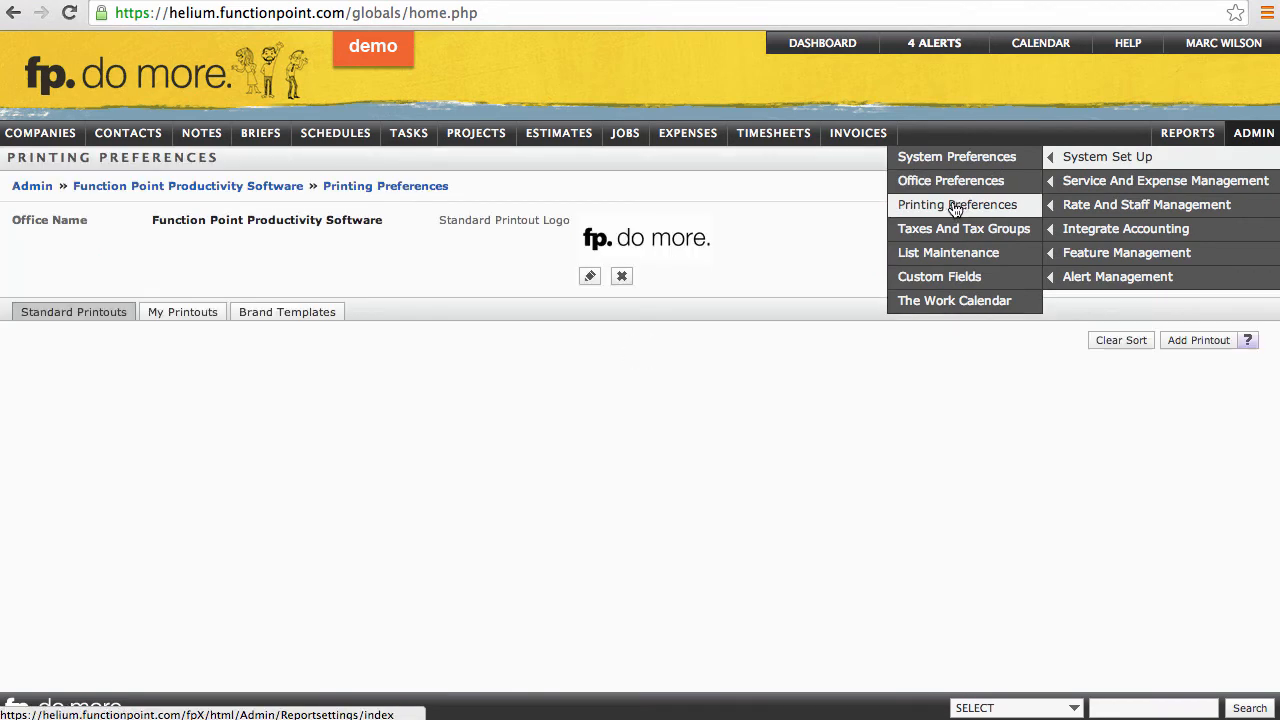
left_click(201, 314)
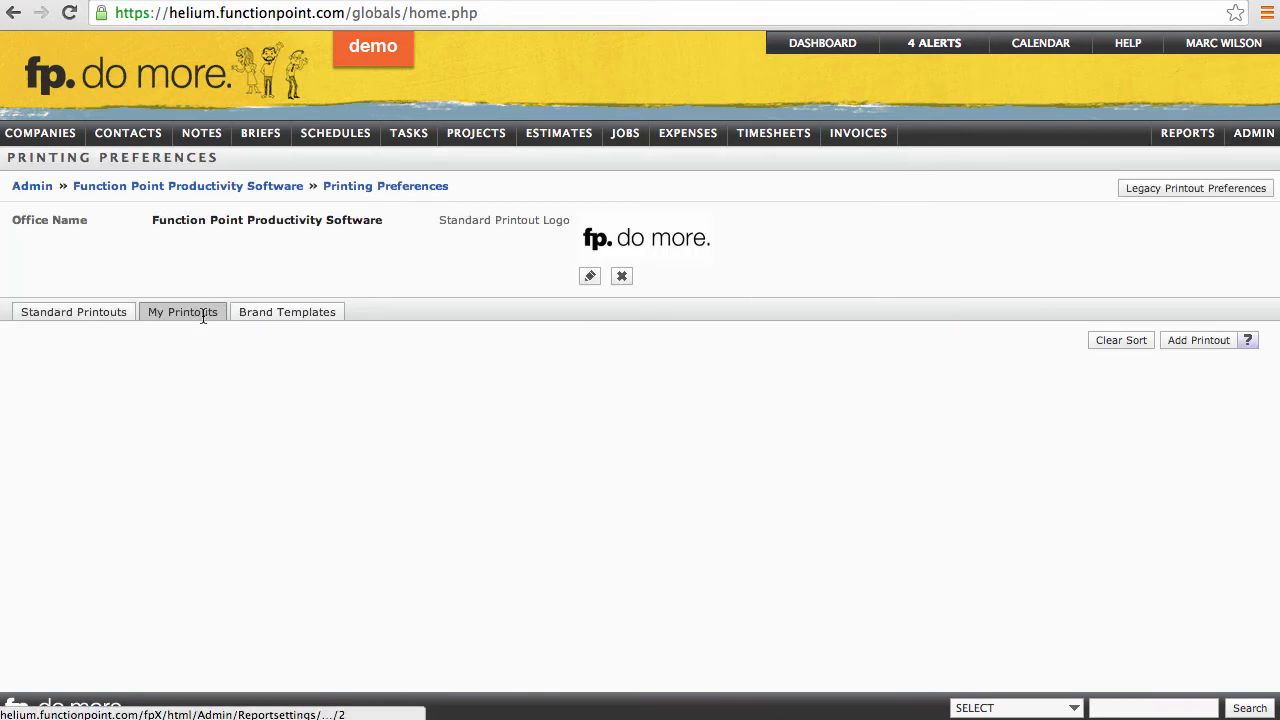
- Add a printout named Simple MJ Invoice of type Invoice Batch (Printout) with the Contract Terms BT brand template, and save it
left_click(1198, 340)
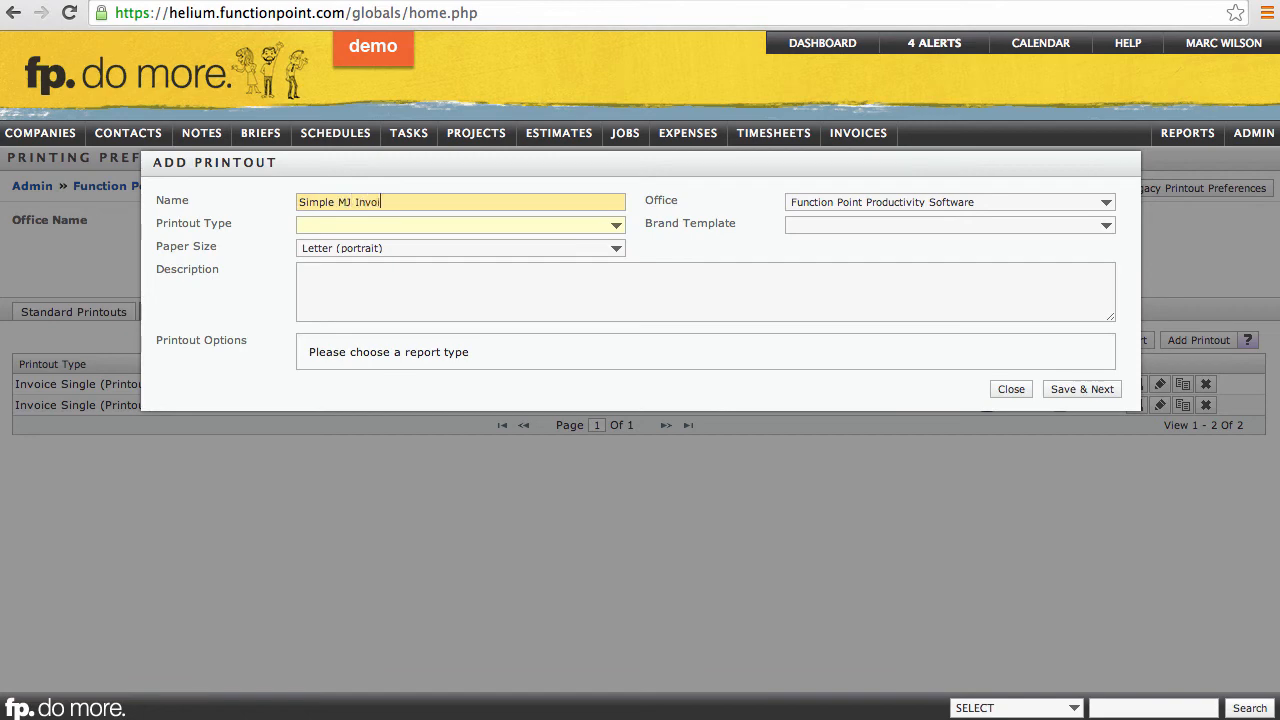
left_click(367, 225)
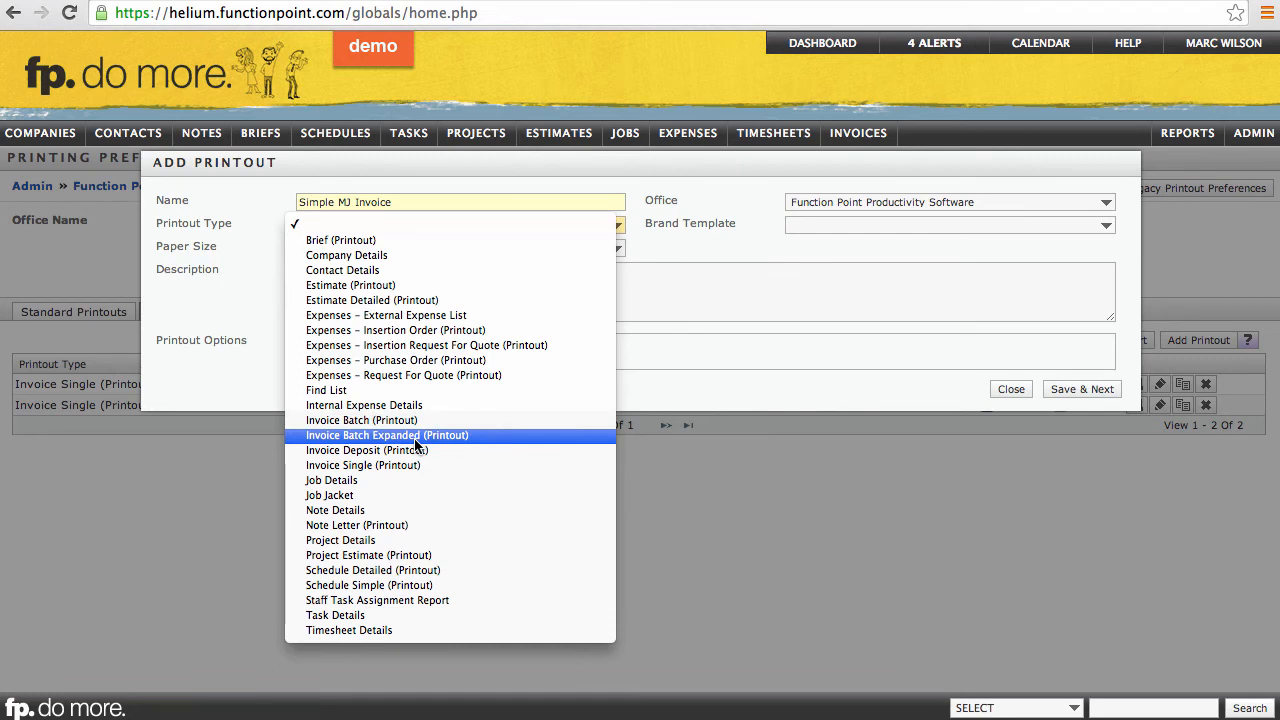
left_click(353, 421)
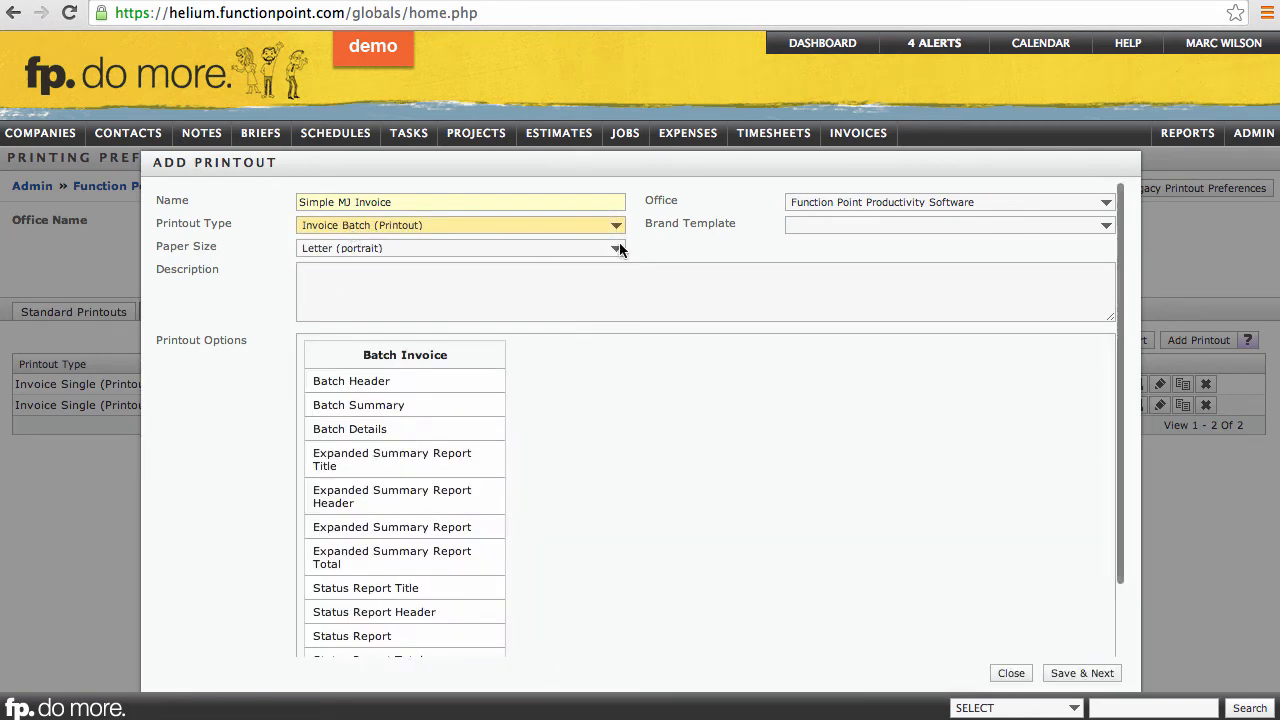
left_click(846, 225)
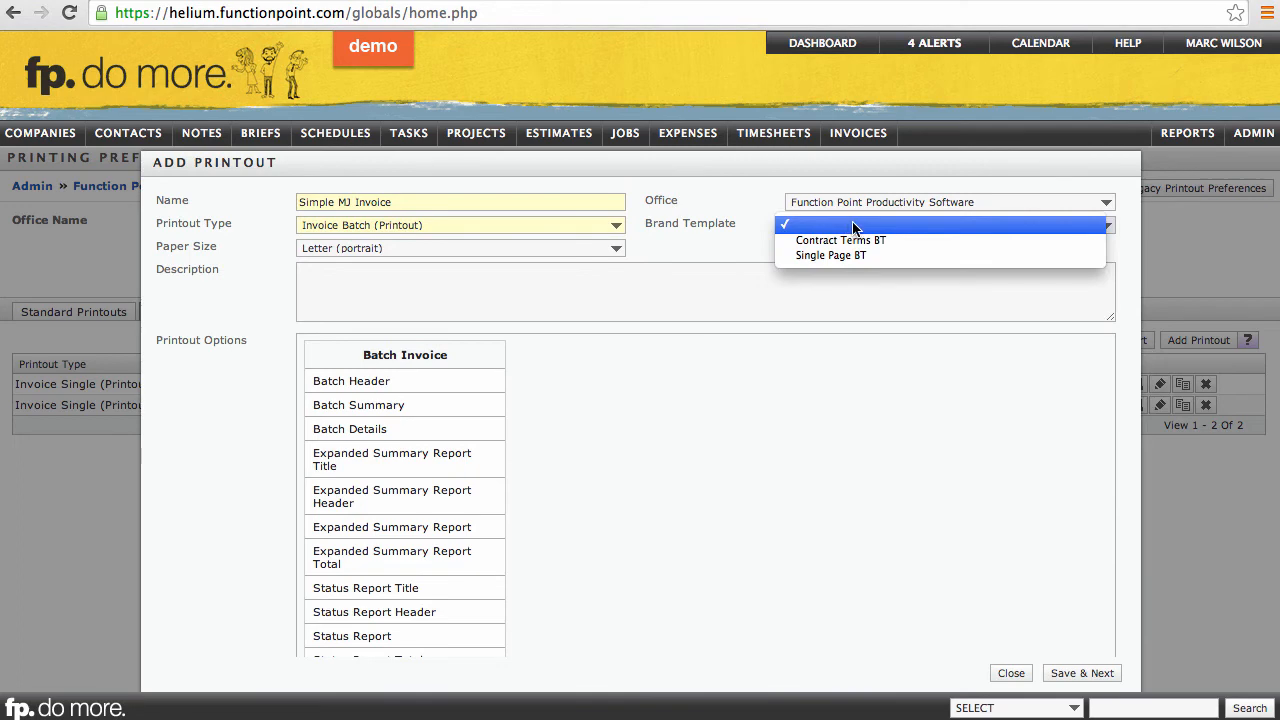
left_click(836, 242)
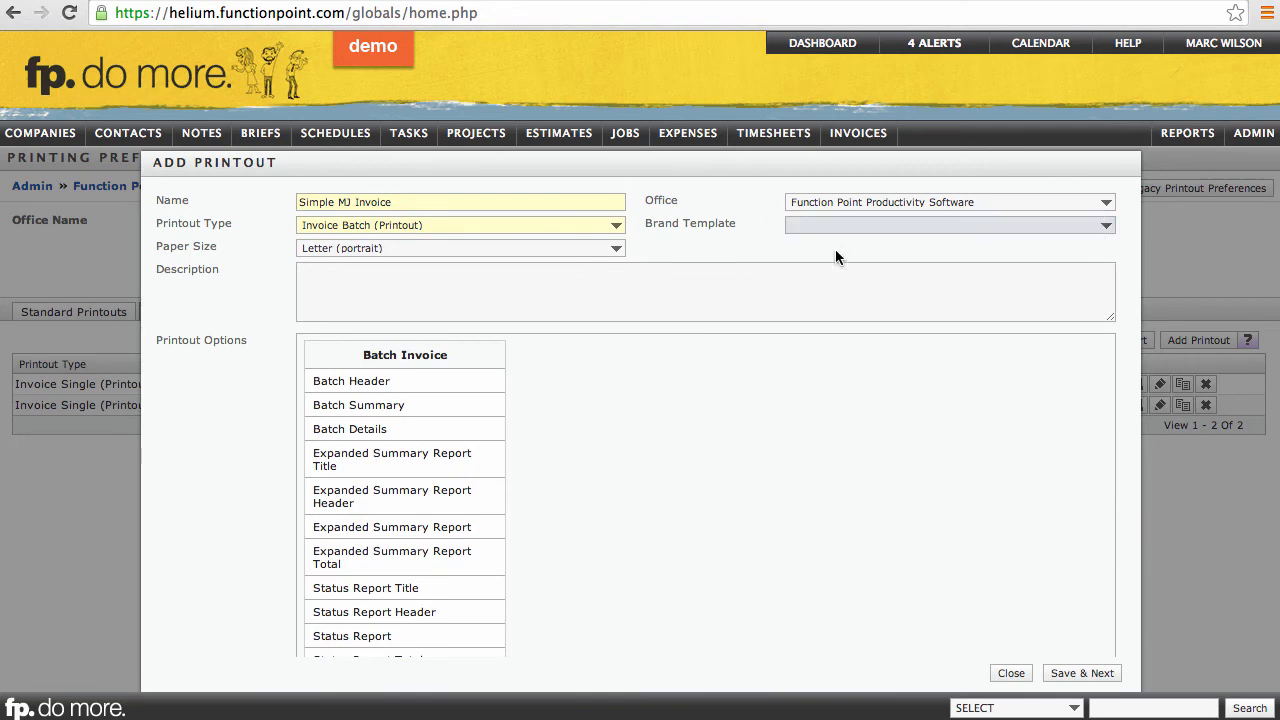
left_click(1075, 675)
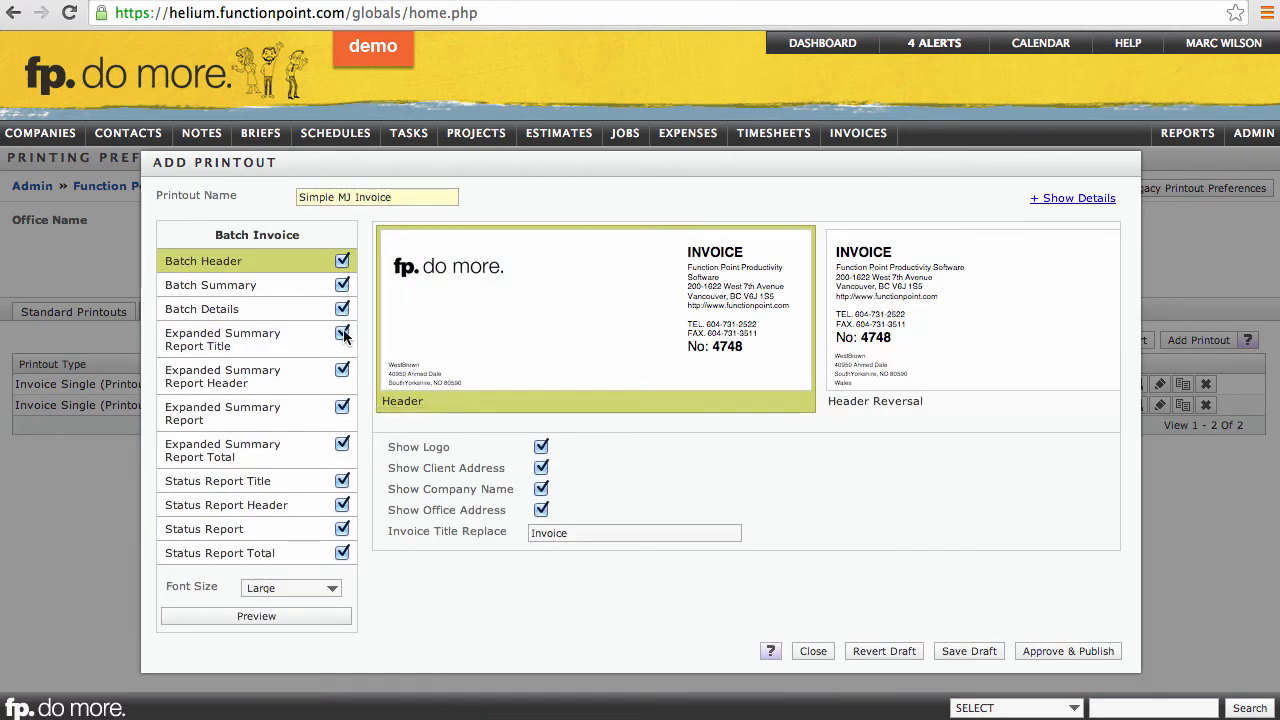
- Hide the logo in the Simple MJ Invoice's Batch Header section and open the Batch Details settings
left_click(541, 447)
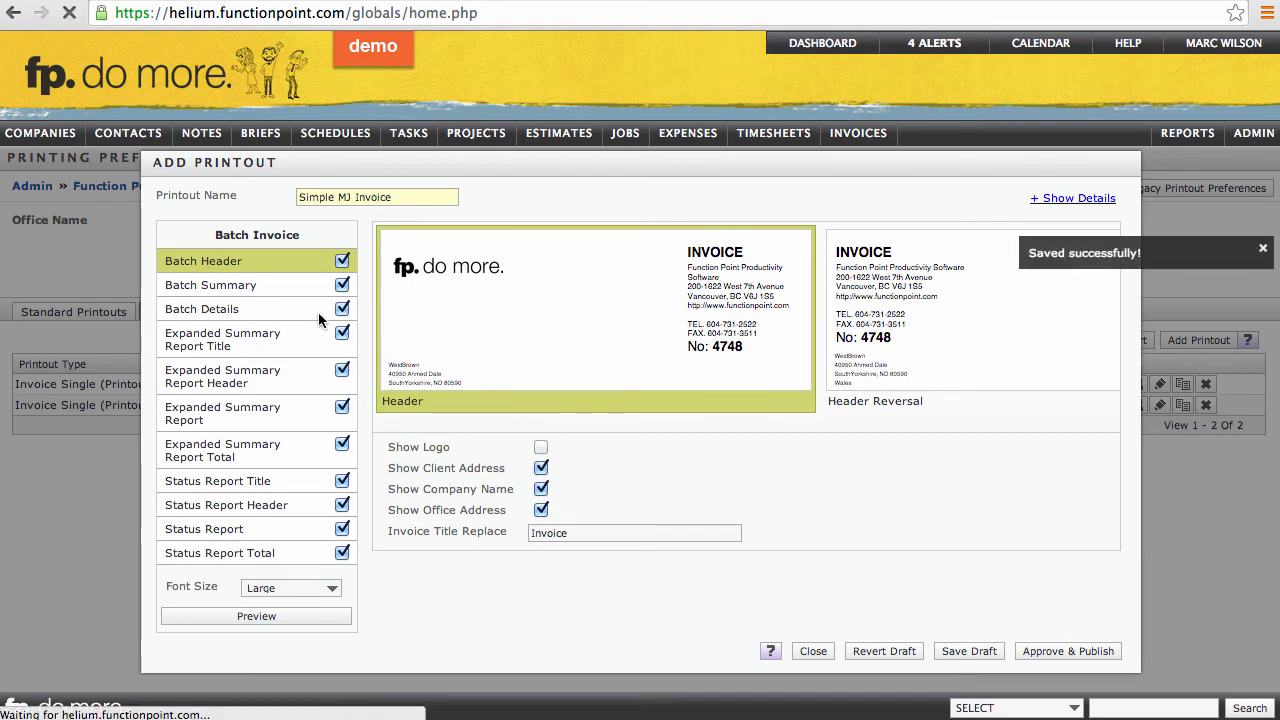
left_click(258, 312)
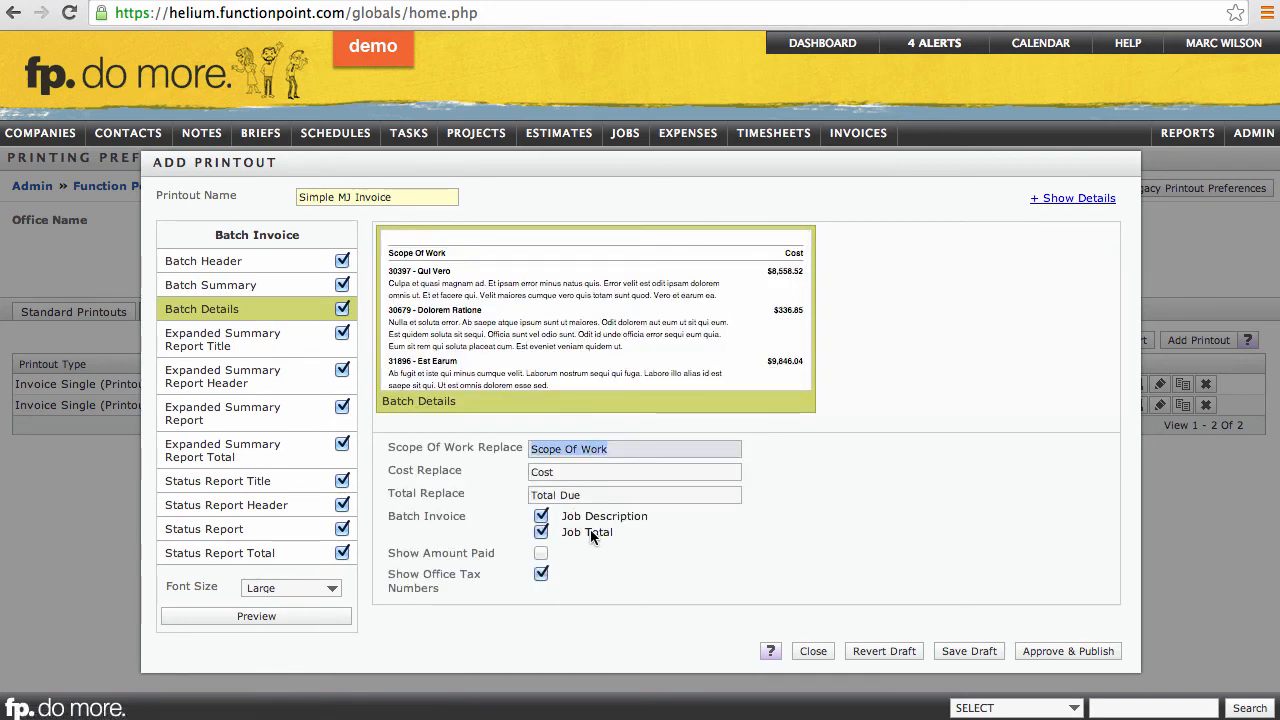
- Exclude all Expanded Summary Report and Status Report sections from the Simple MJ Invoice printout, and approve and publish it
left_click(342, 334)
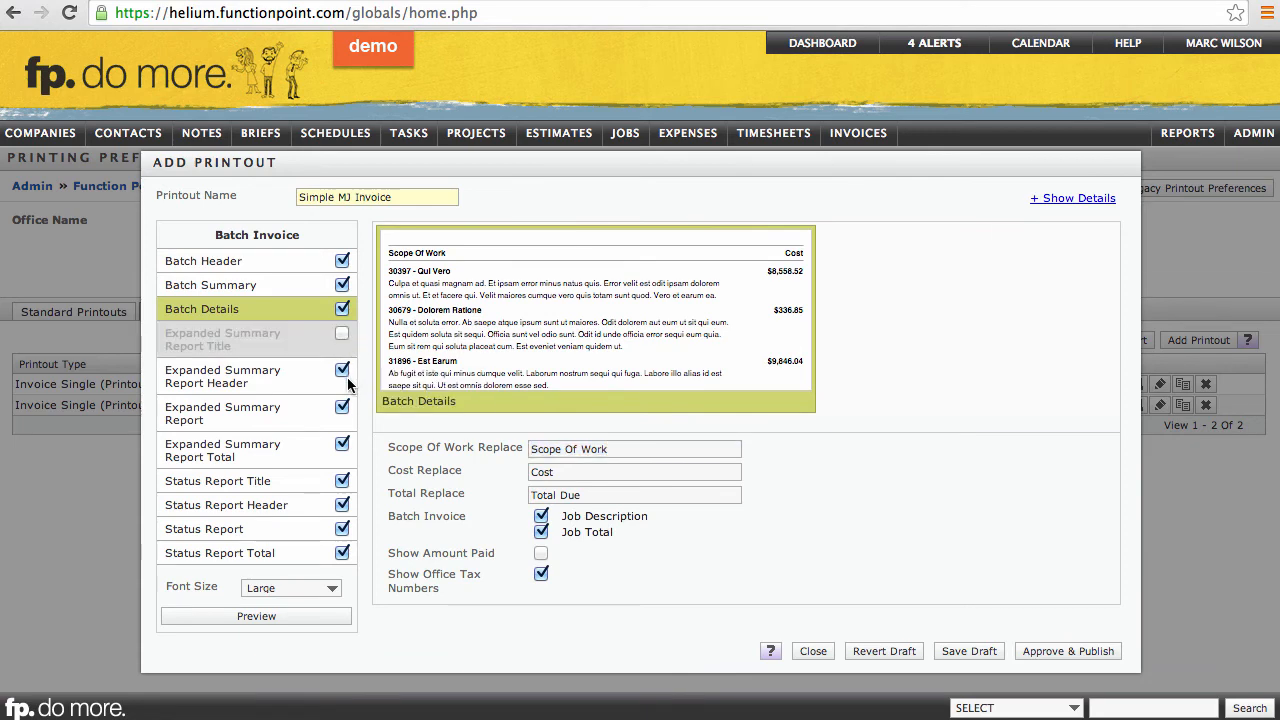
left_click(342, 372)
left_click(342, 407)
left_click(342, 444)
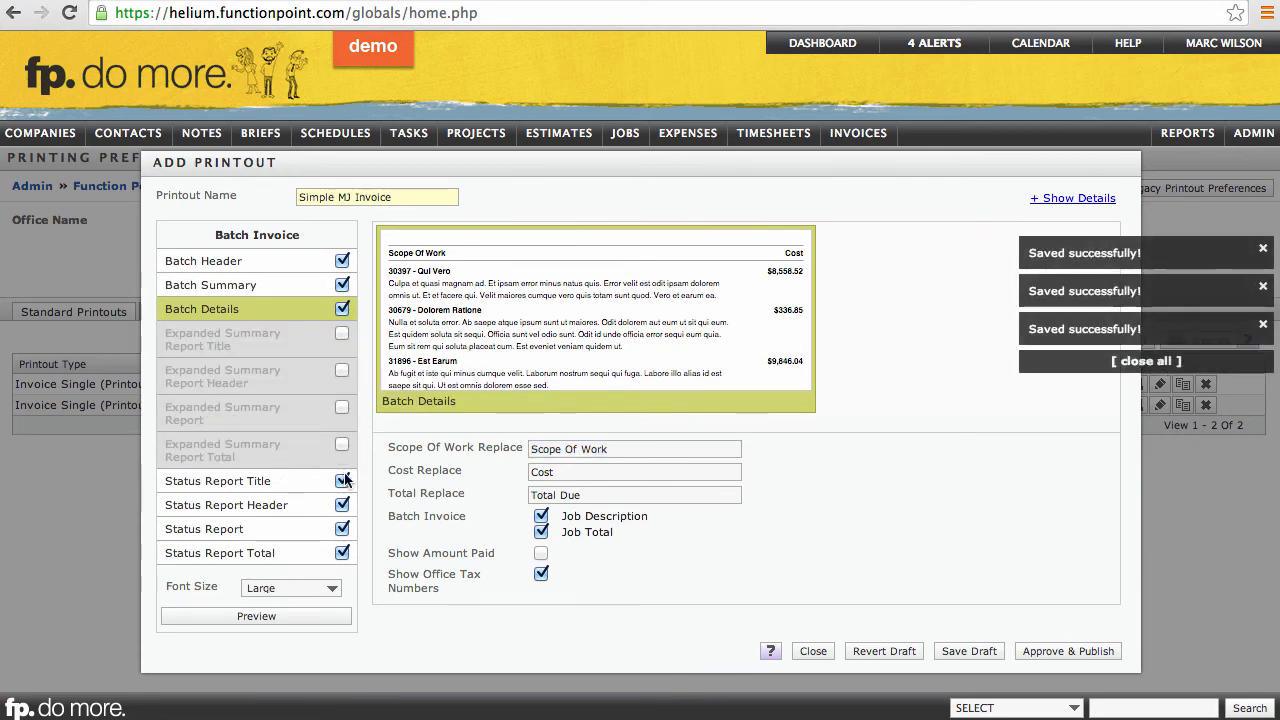
left_click(342, 481)
left_click(342, 505)
left_click(342, 529)
left_click(342, 553)
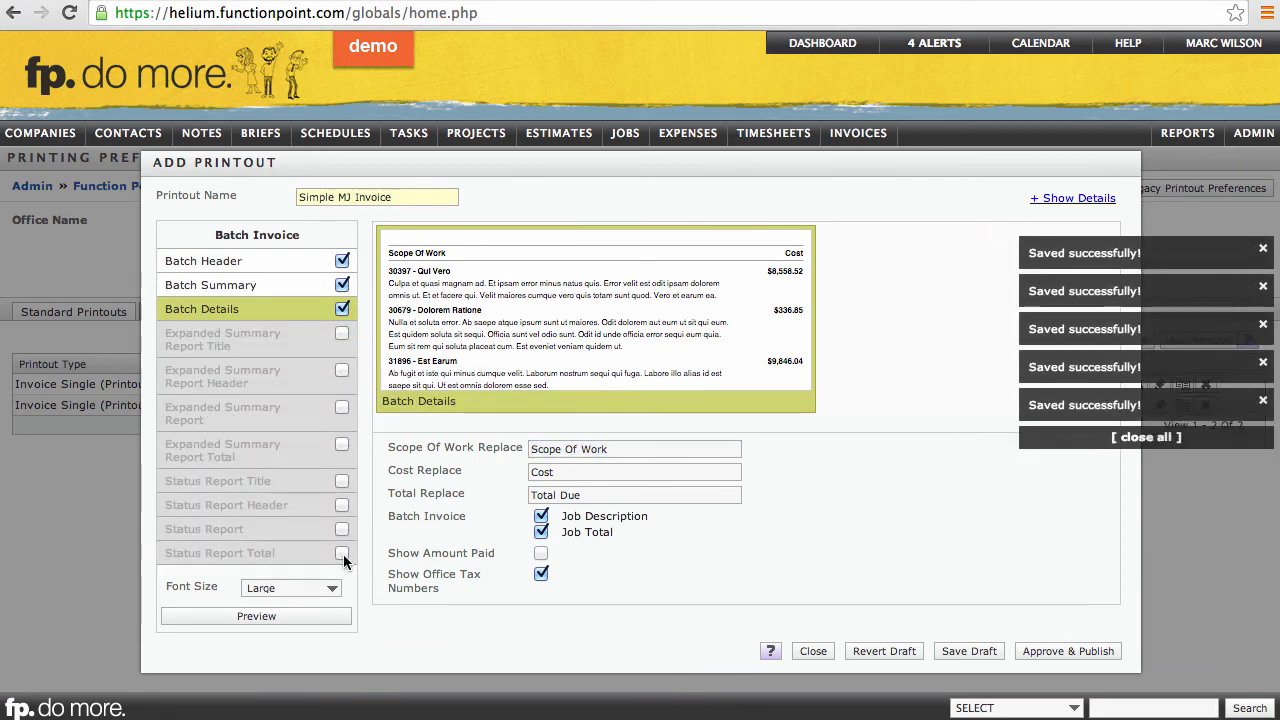
left_click(1040, 653)
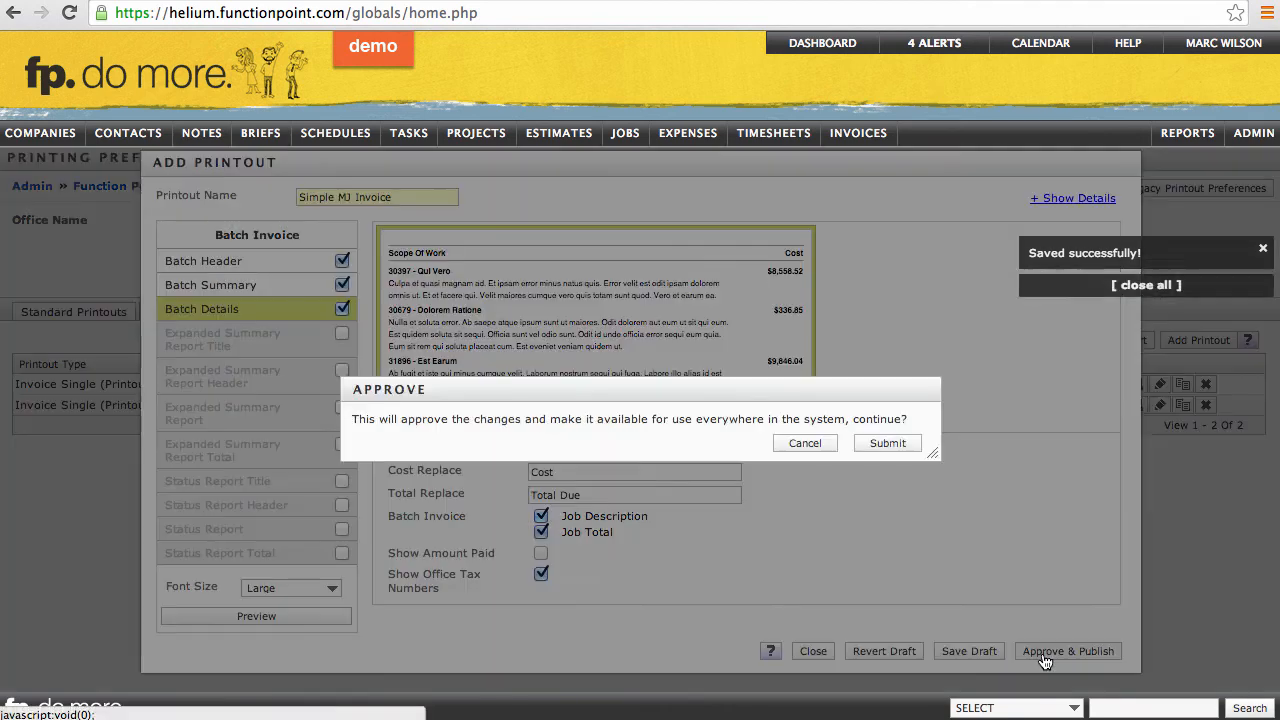
left_click(888, 445)
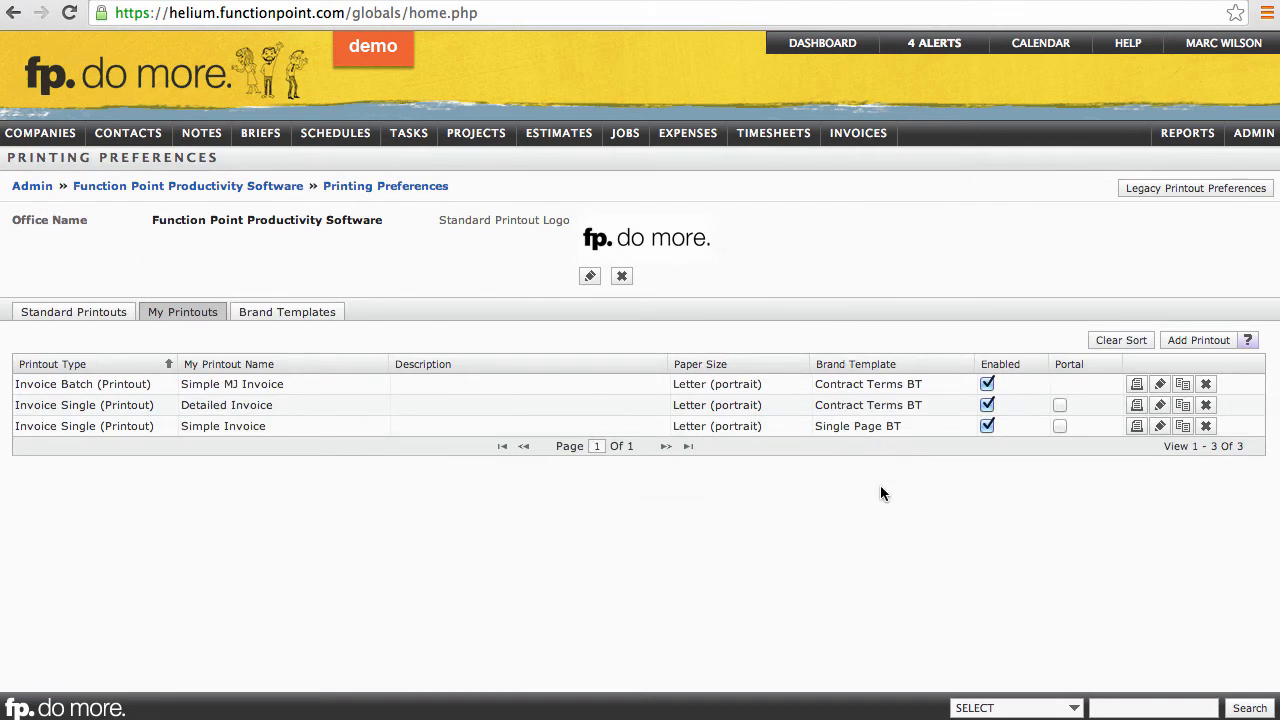
- Add a printout named Detailed MJ Invoice of type Invoice Batch Expanded (Printout) with the Single Page BT brand template, and save it
left_click(1196, 342)
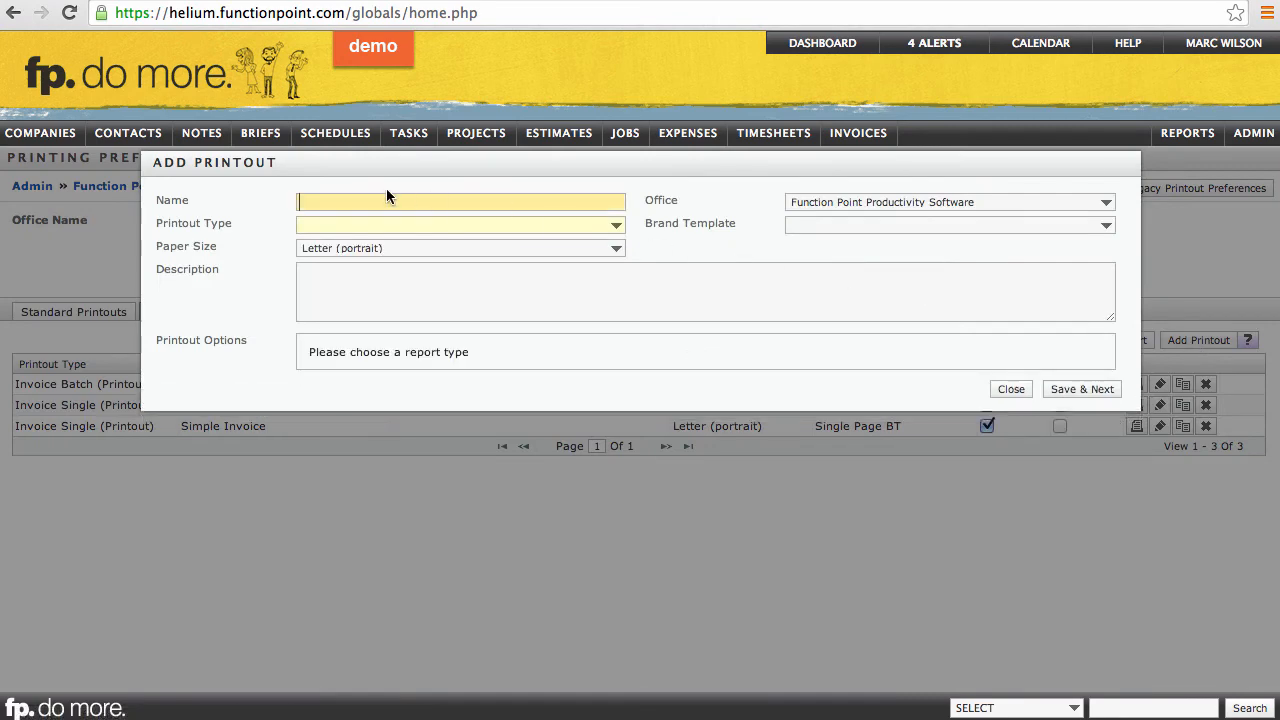
type("Detailed MJ Invoice")
left_click(390, 224)
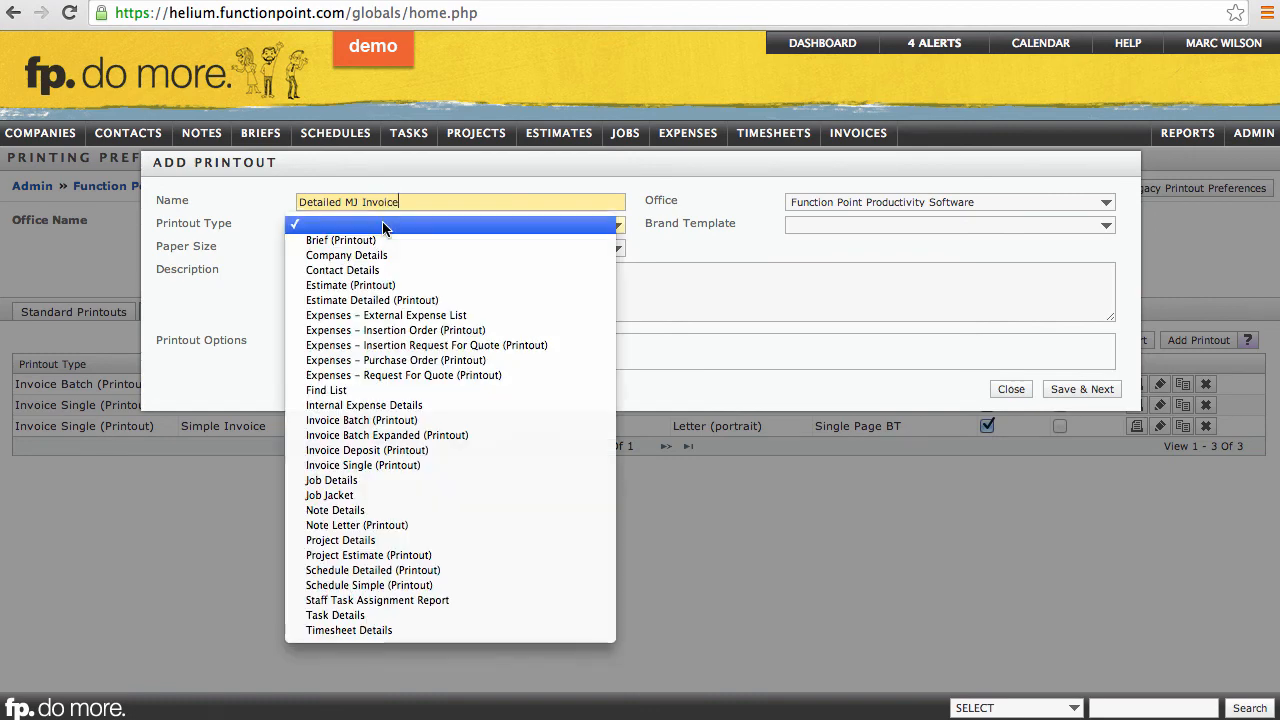
left_click(389, 437)
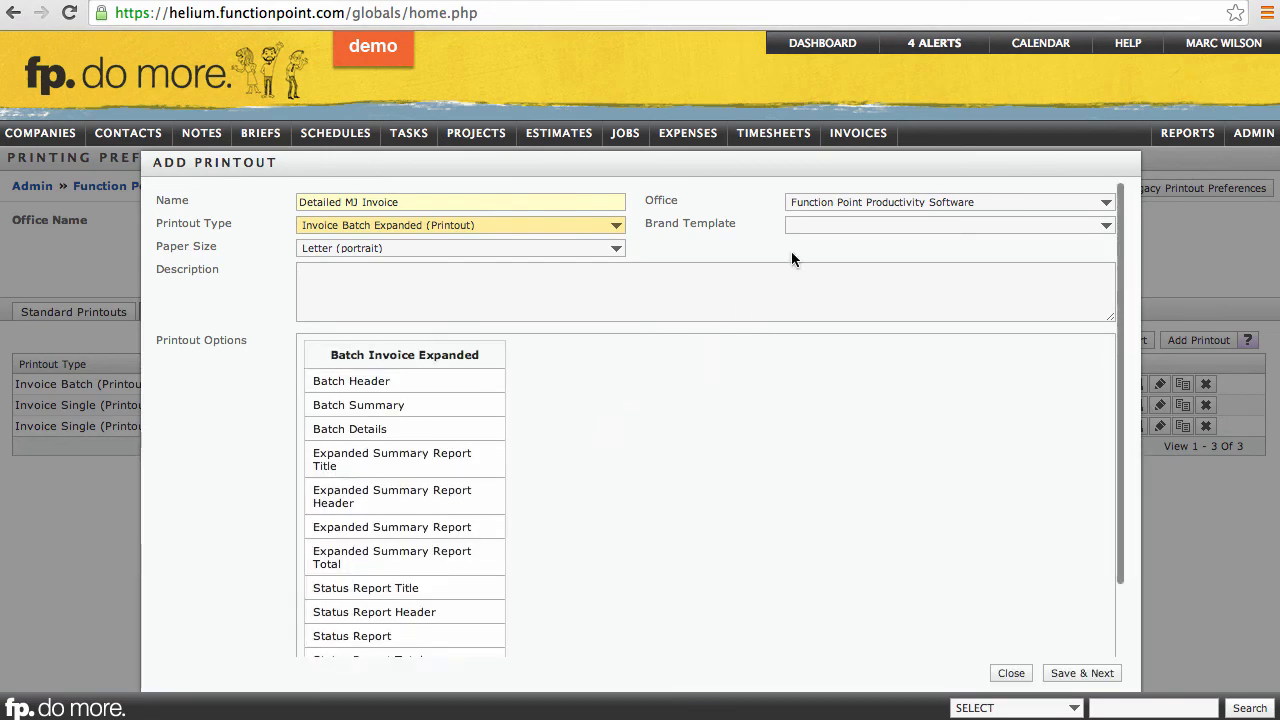
left_click(818, 225)
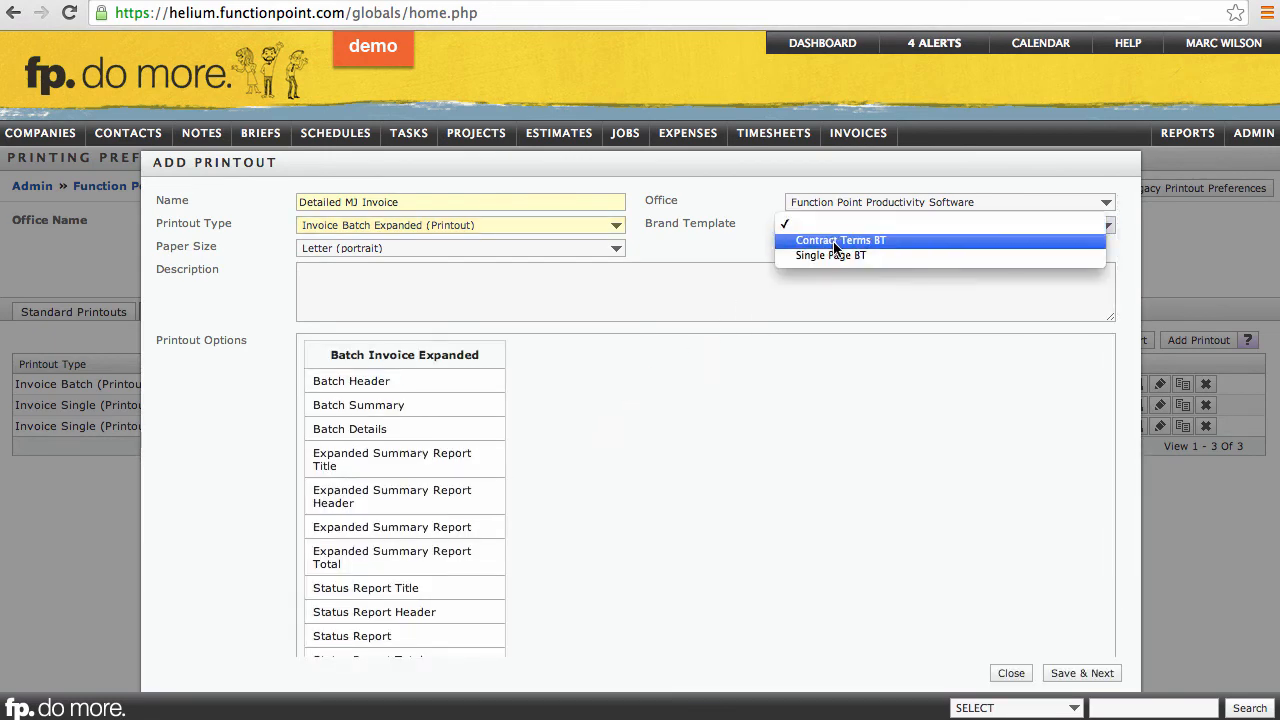
left_click(826, 257)
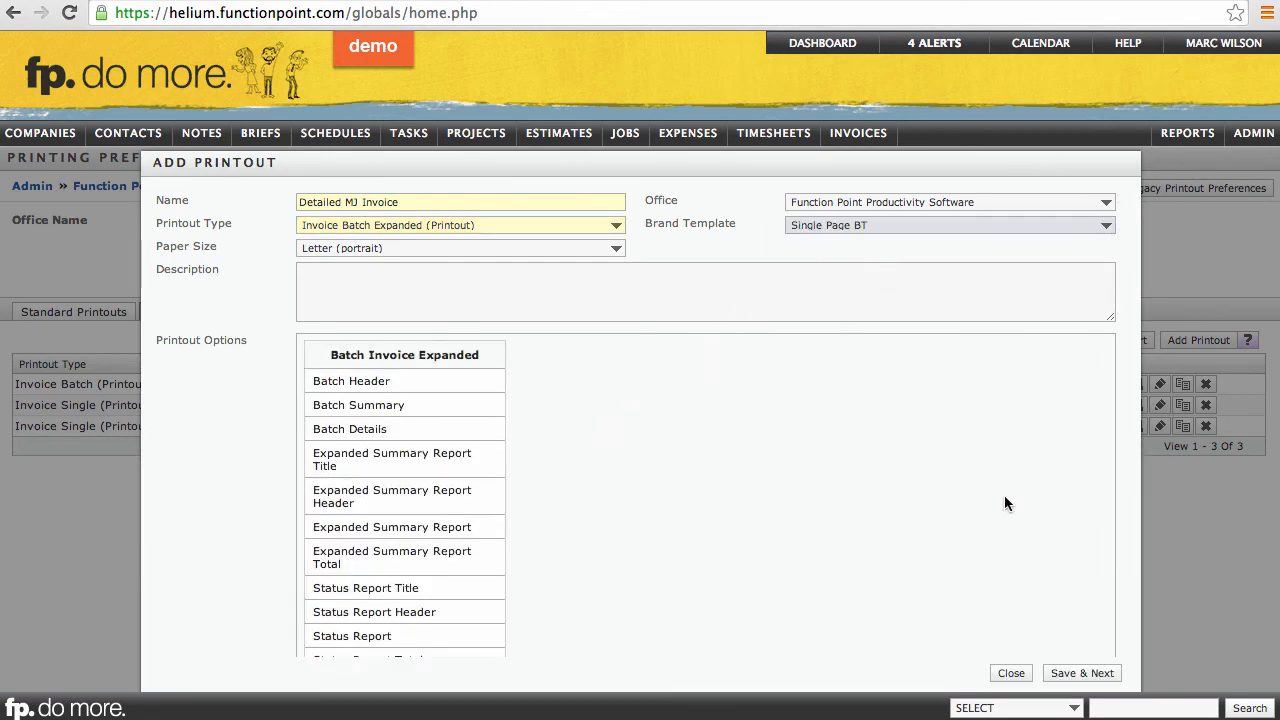
left_click(1080, 673)
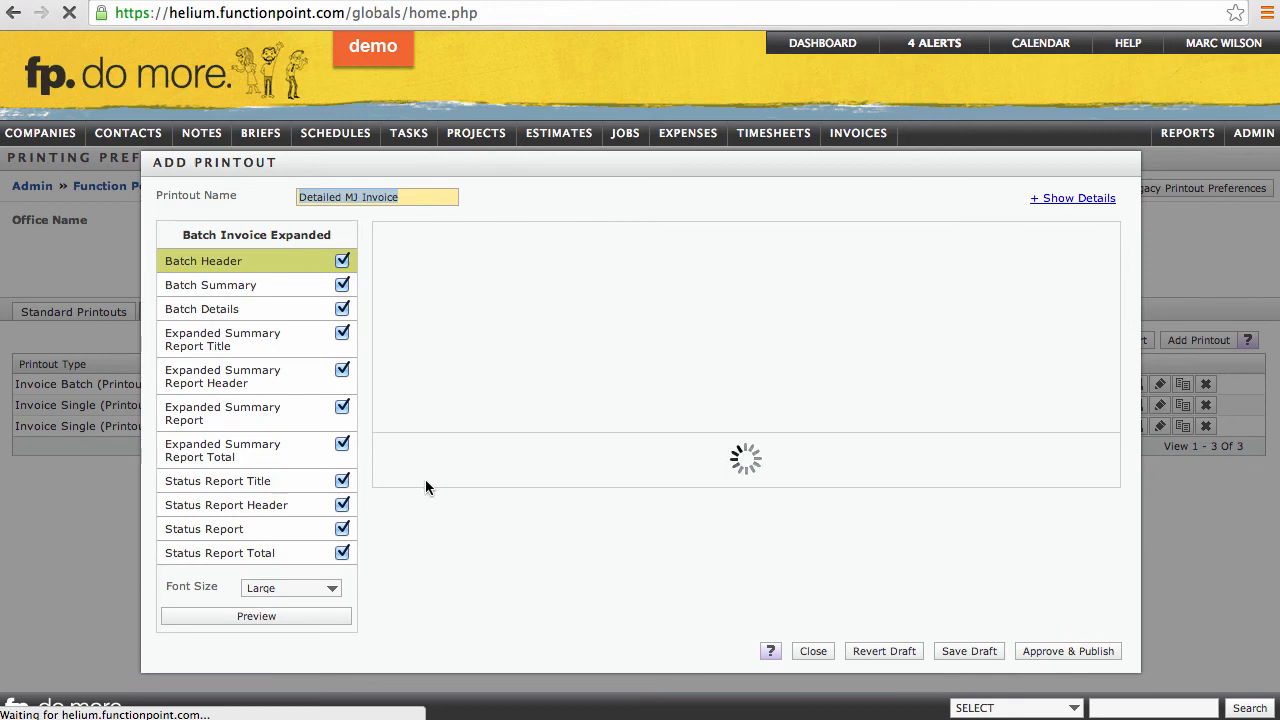
- Hide the logo in the Batch Header, and hide the name, description and total of services and expenses in the Batch Details
left_click(541, 447)
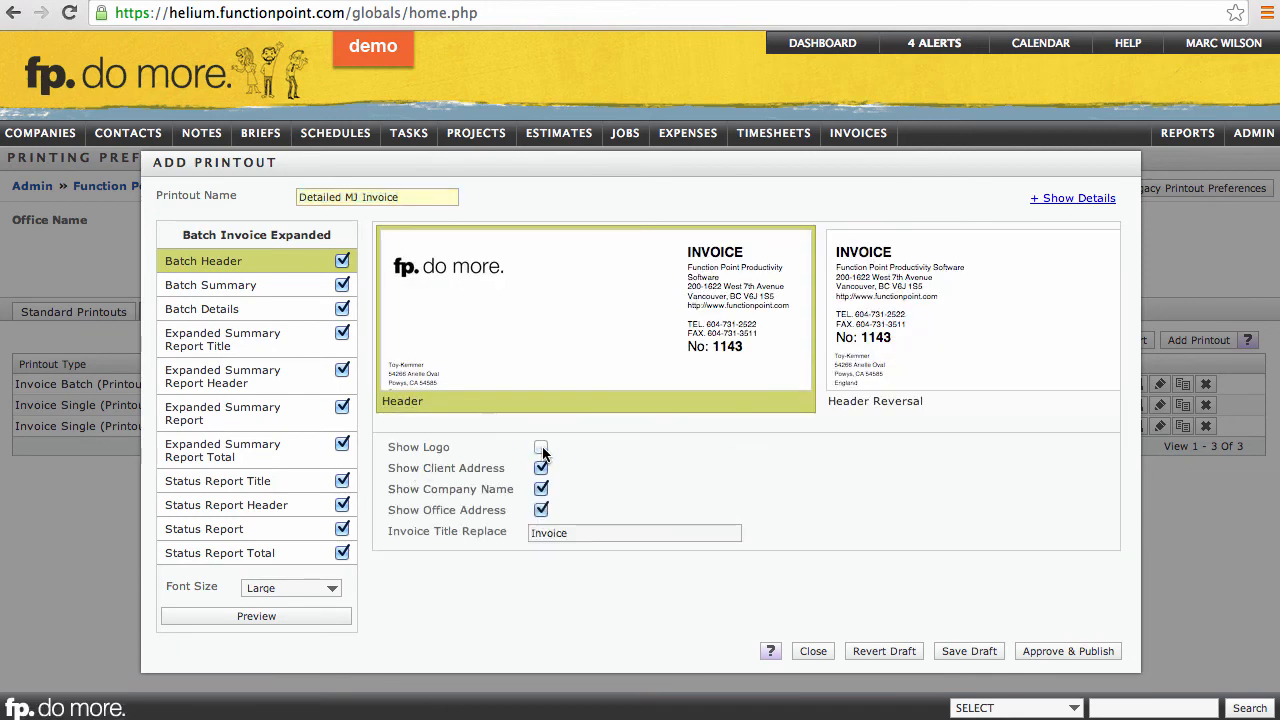
left_click(256, 308)
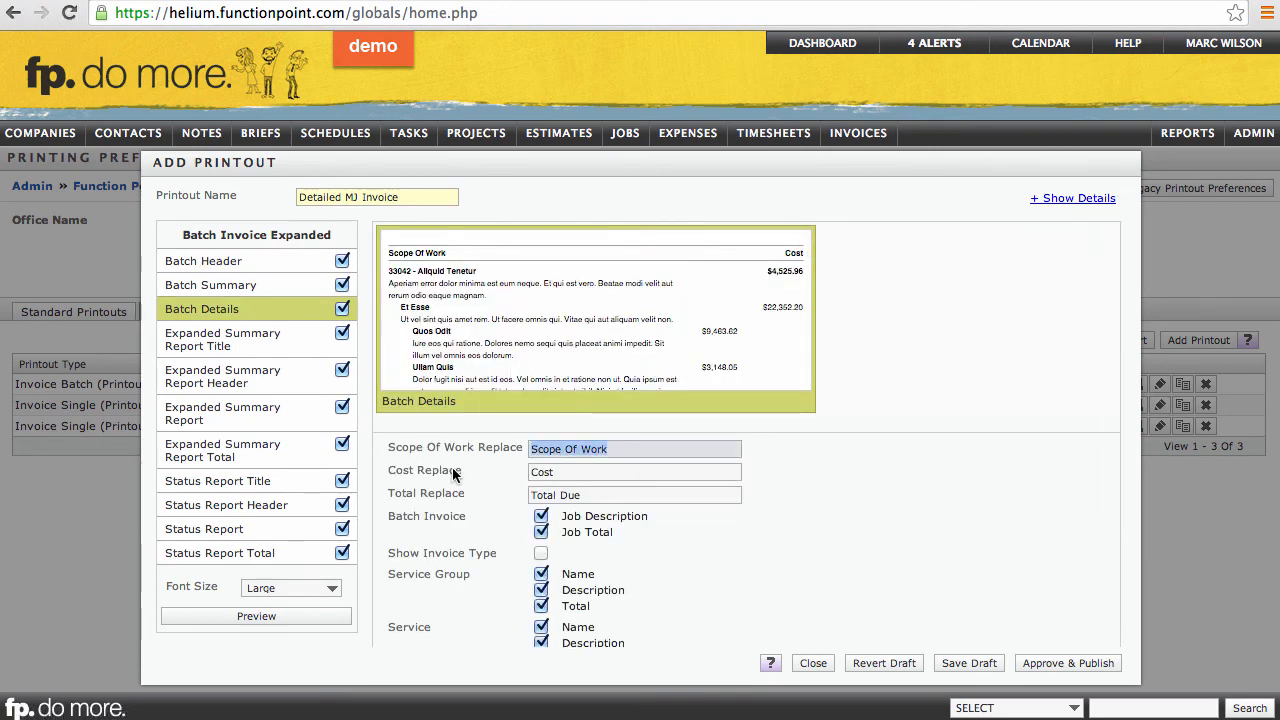
scroll(453, 474, "down", 3)
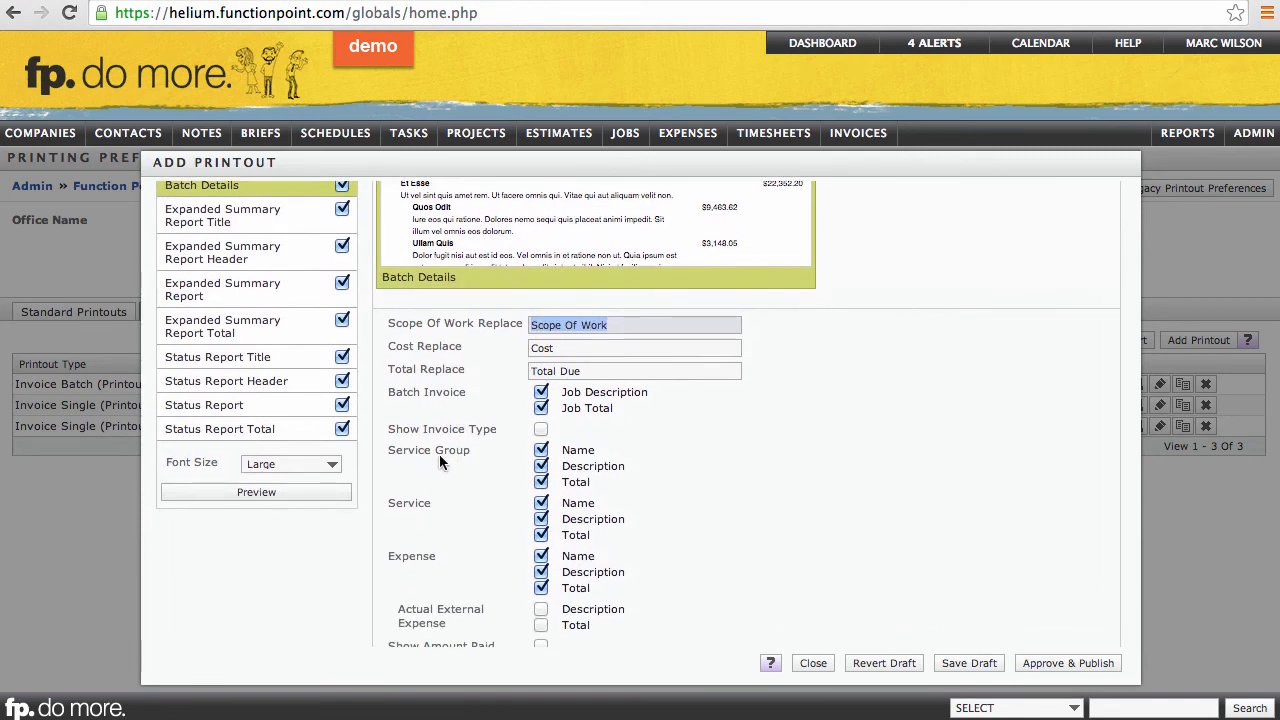
scroll(524, 458, "down", 2)
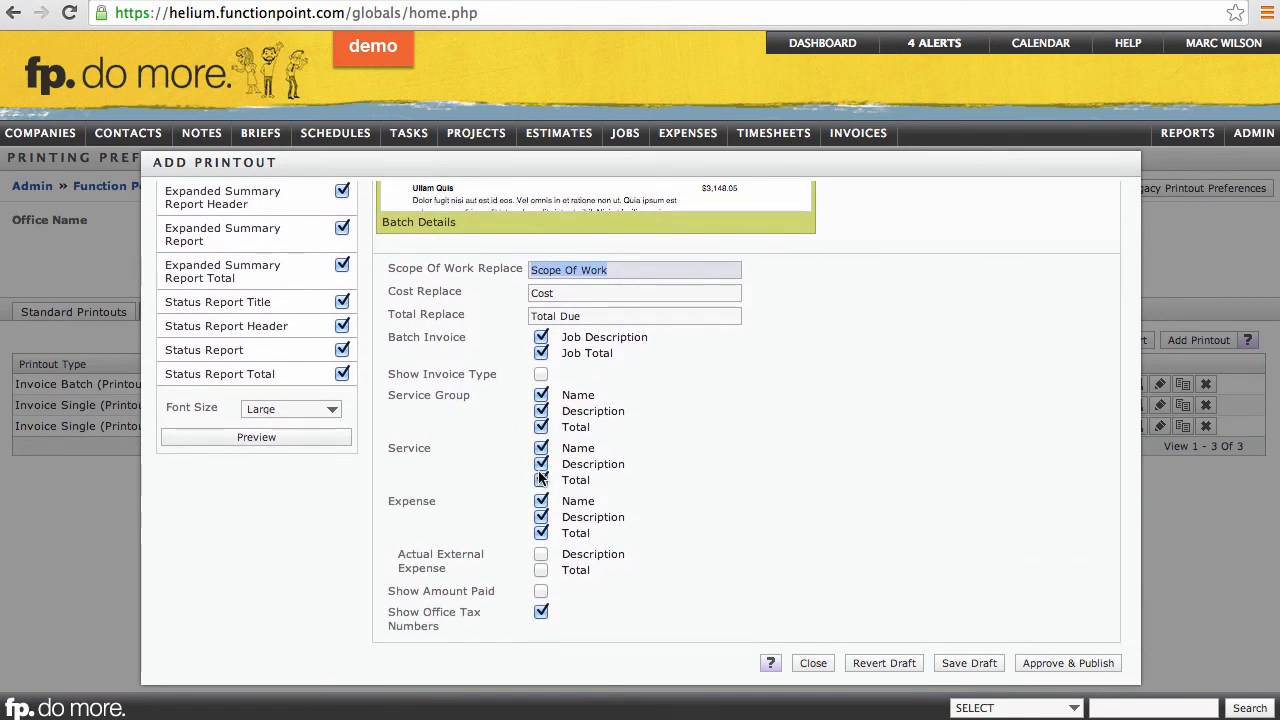
left_click(541, 448)
left_click(541, 464)
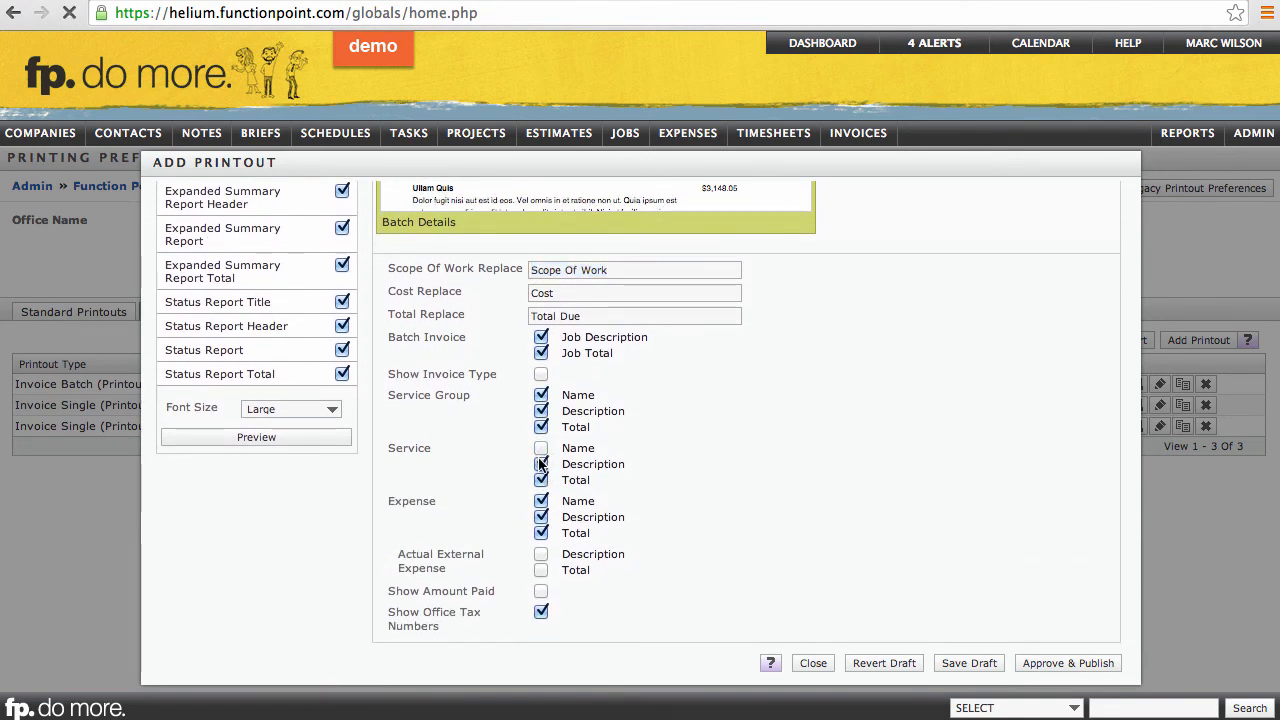
left_click(541, 480)
left_click(541, 501)
left_click(541, 517)
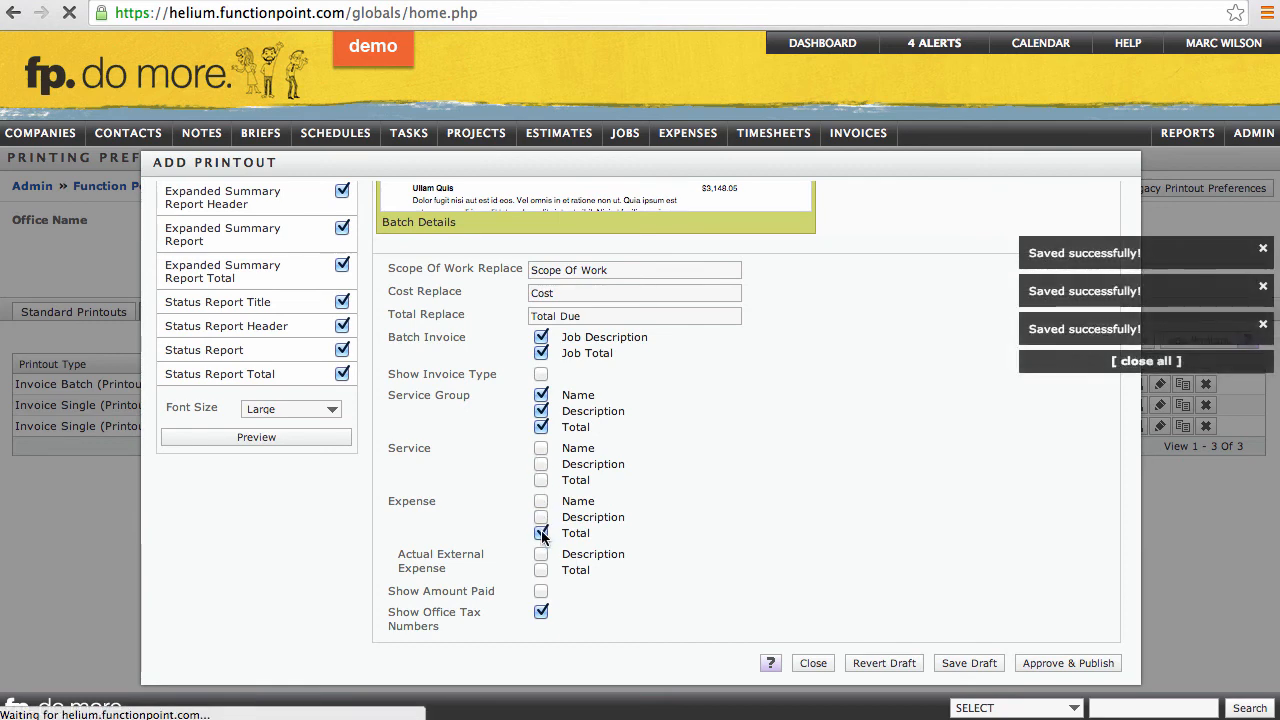
left_click(541, 533)
- Exclude all Expanded Summary Report and Status Report sections from the Detailed MJ Invoice printout, and approve and publish it
scroll(537, 538, "up", 5)
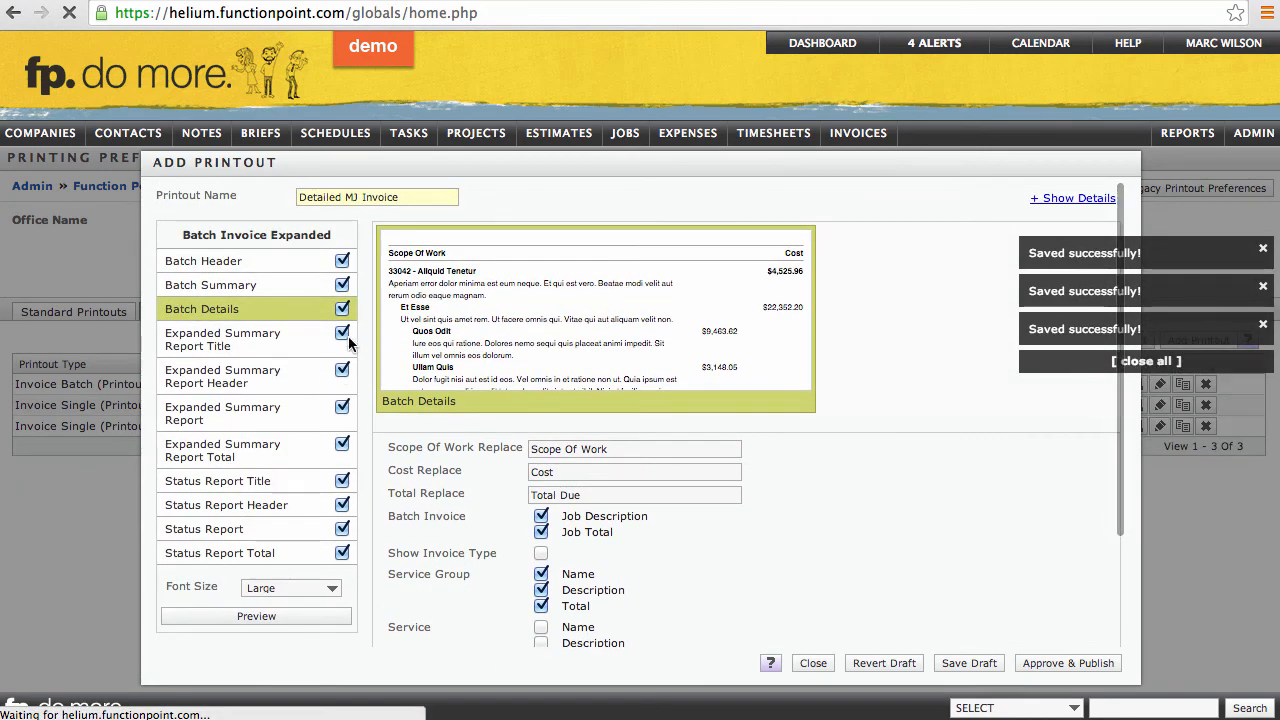
left_click(342, 334)
left_click(342, 370)
left_click(342, 407)
left_click(342, 444)
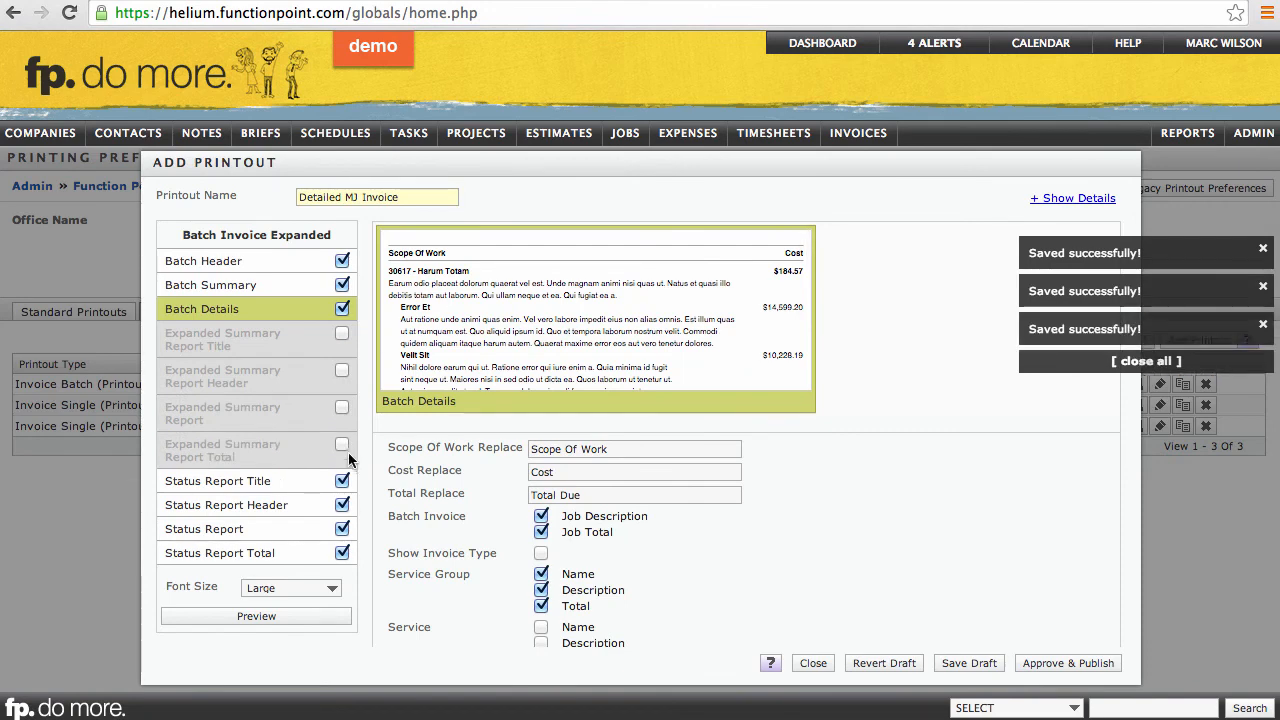
left_click(342, 481)
left_click(342, 505)
left_click(342, 529)
left_click(342, 553)
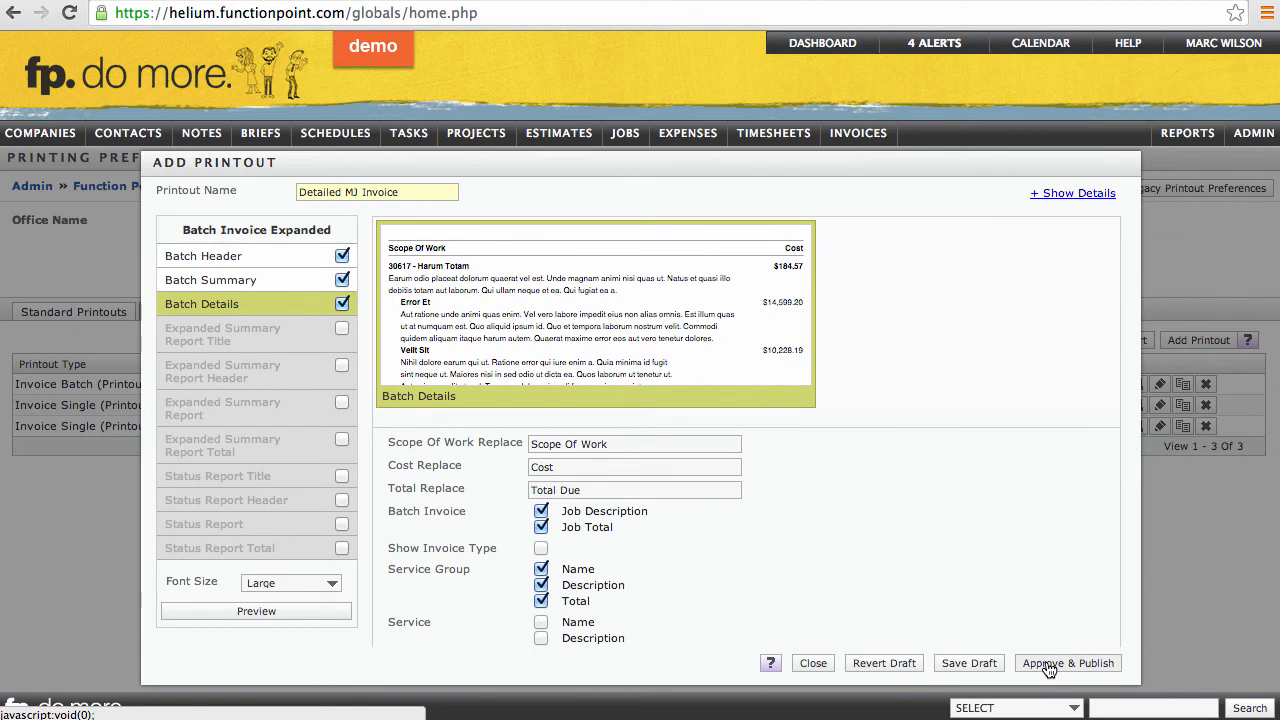
left_click(1047, 665)
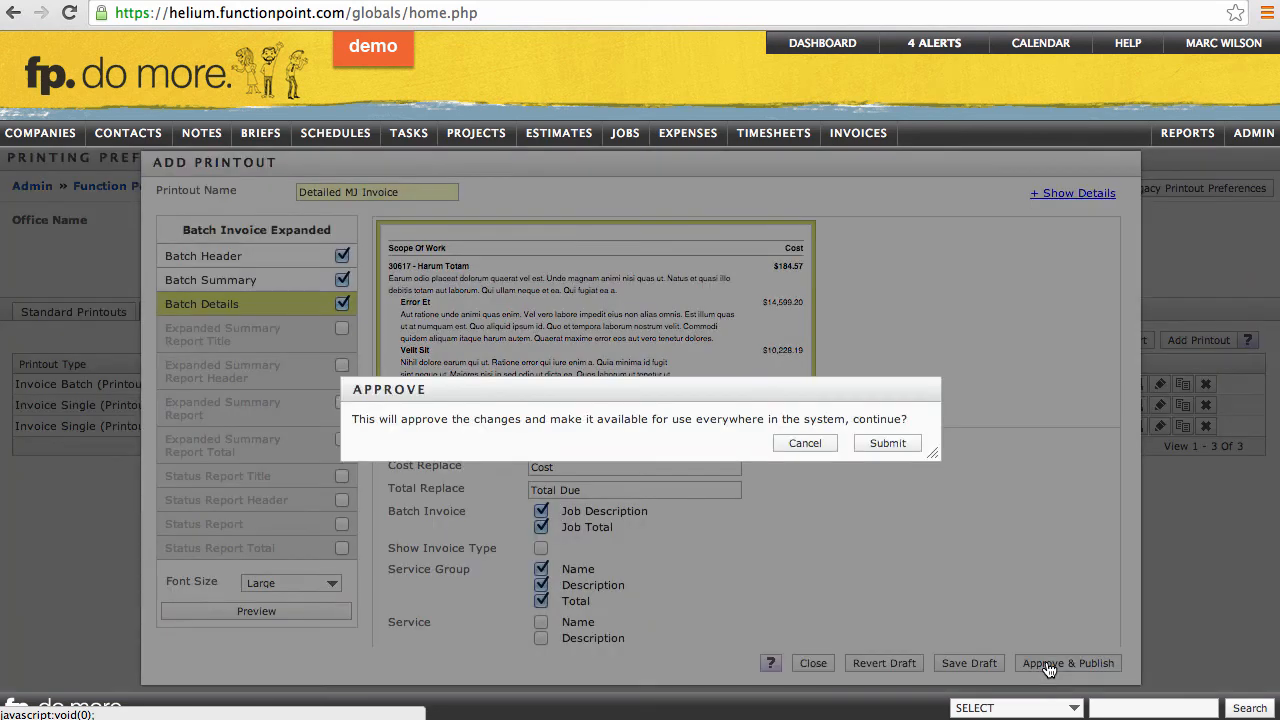
left_click(886, 446)
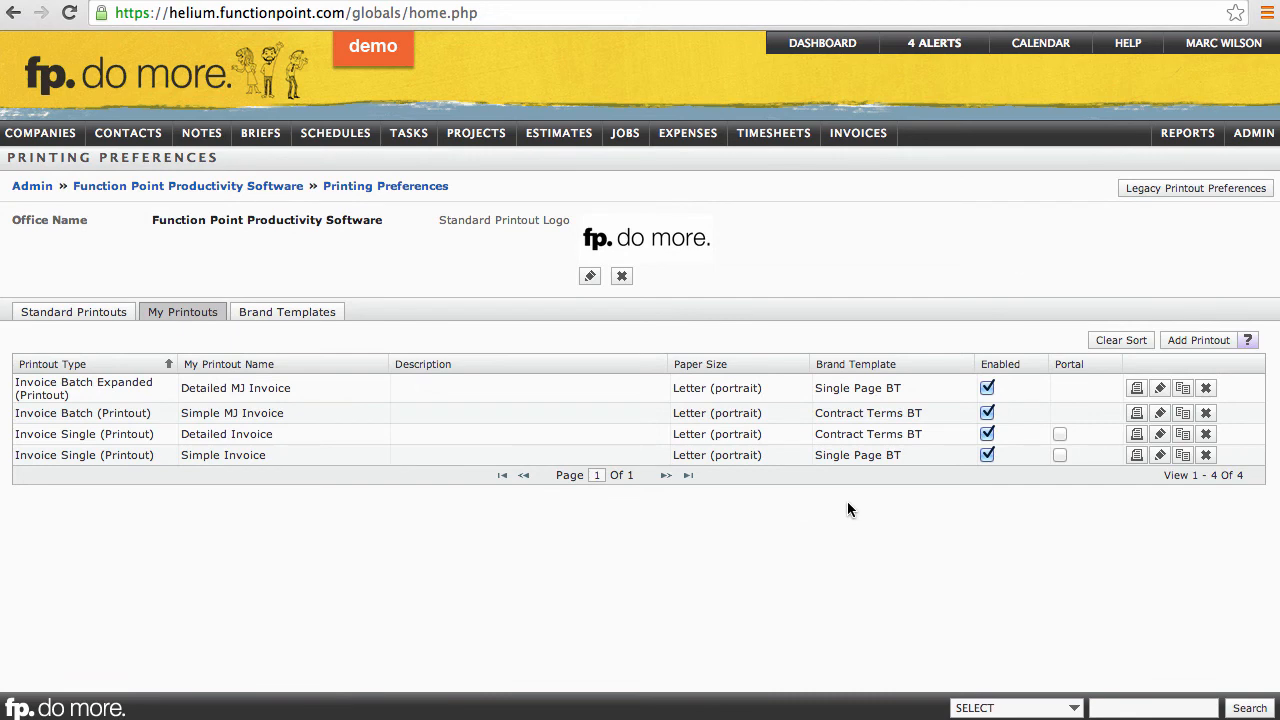
- Open the batch invoice B126 and generate its Simple MJ Invoice printout
mouse_move(850, 133)
mouse_move(848, 177)
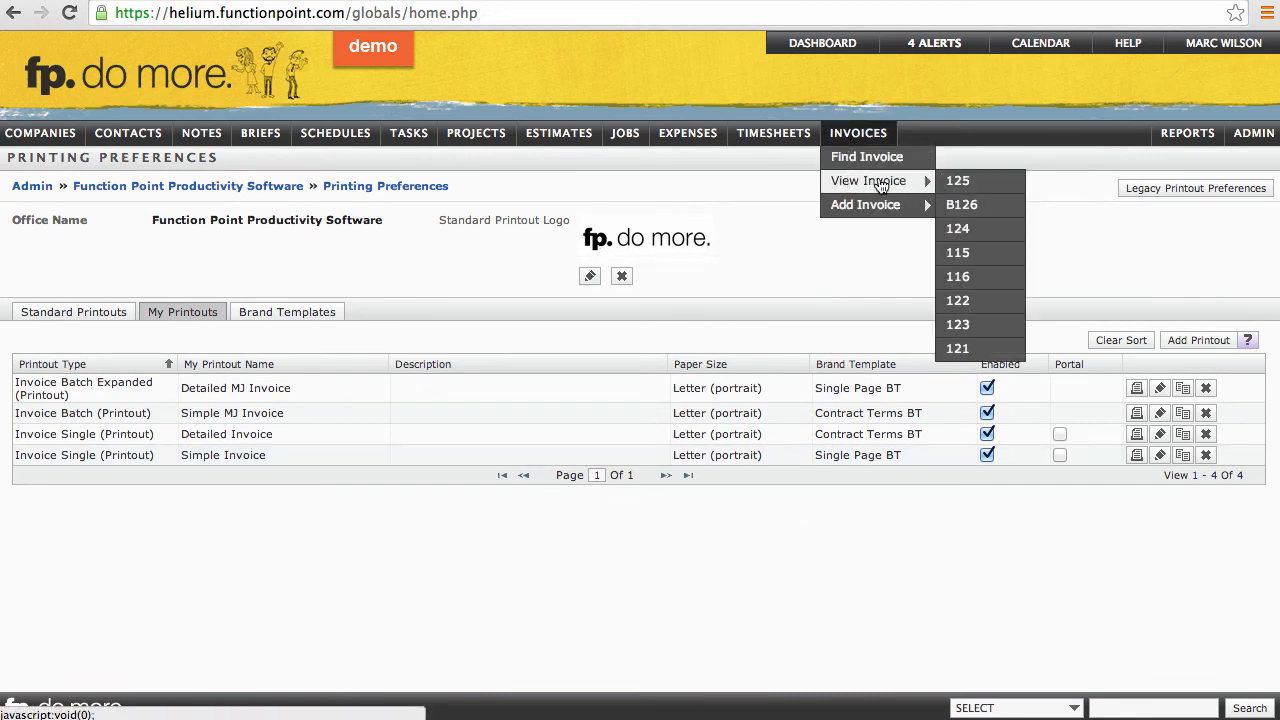
left_click(960, 205)
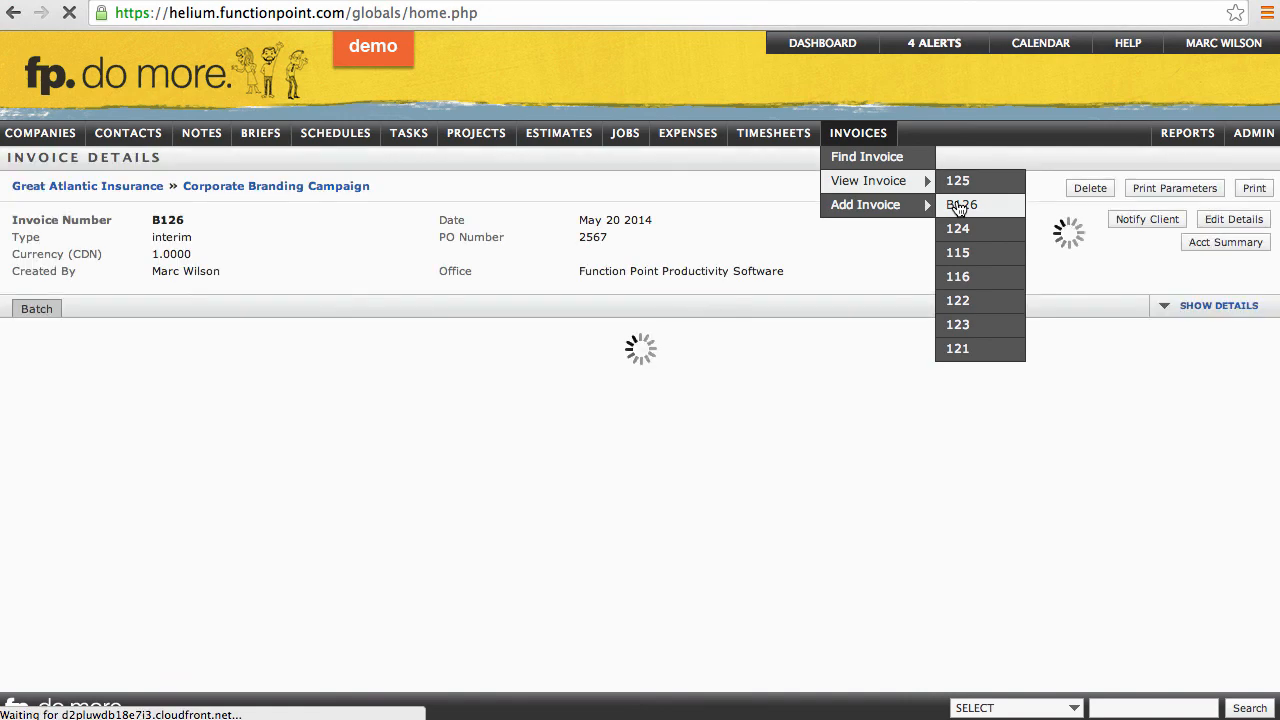
left_click(1250, 190)
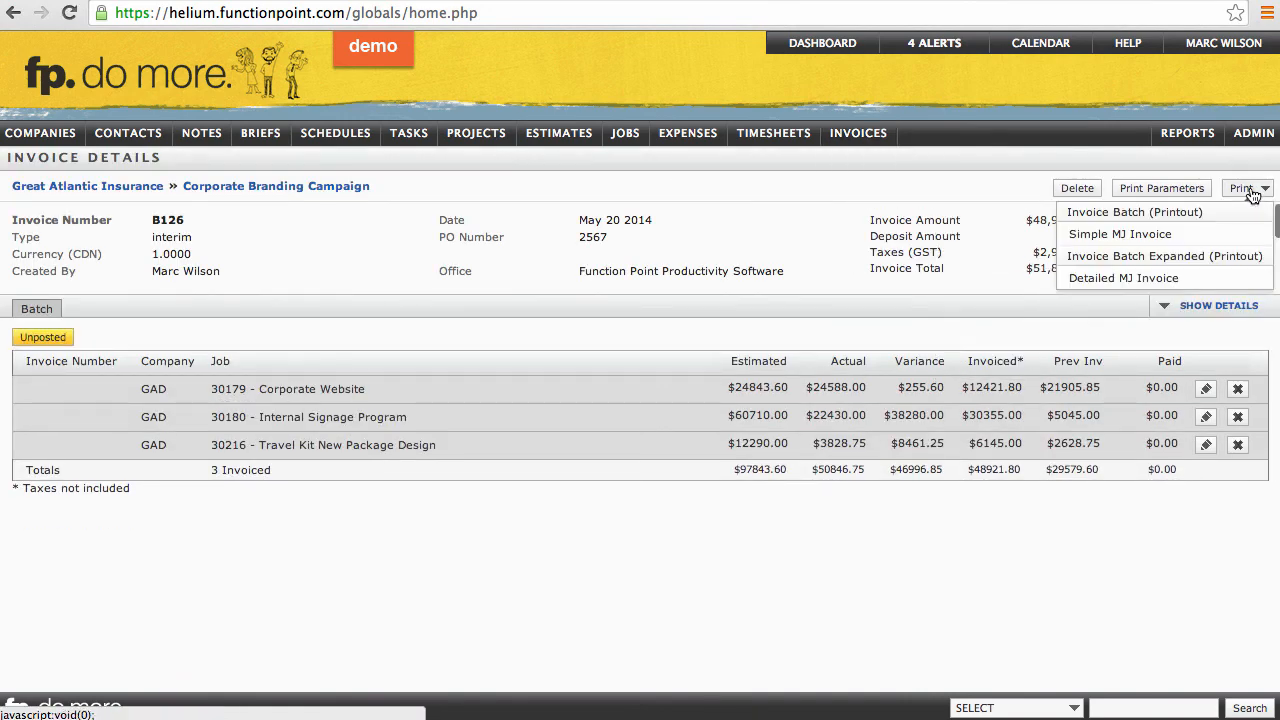
left_click(1116, 236)
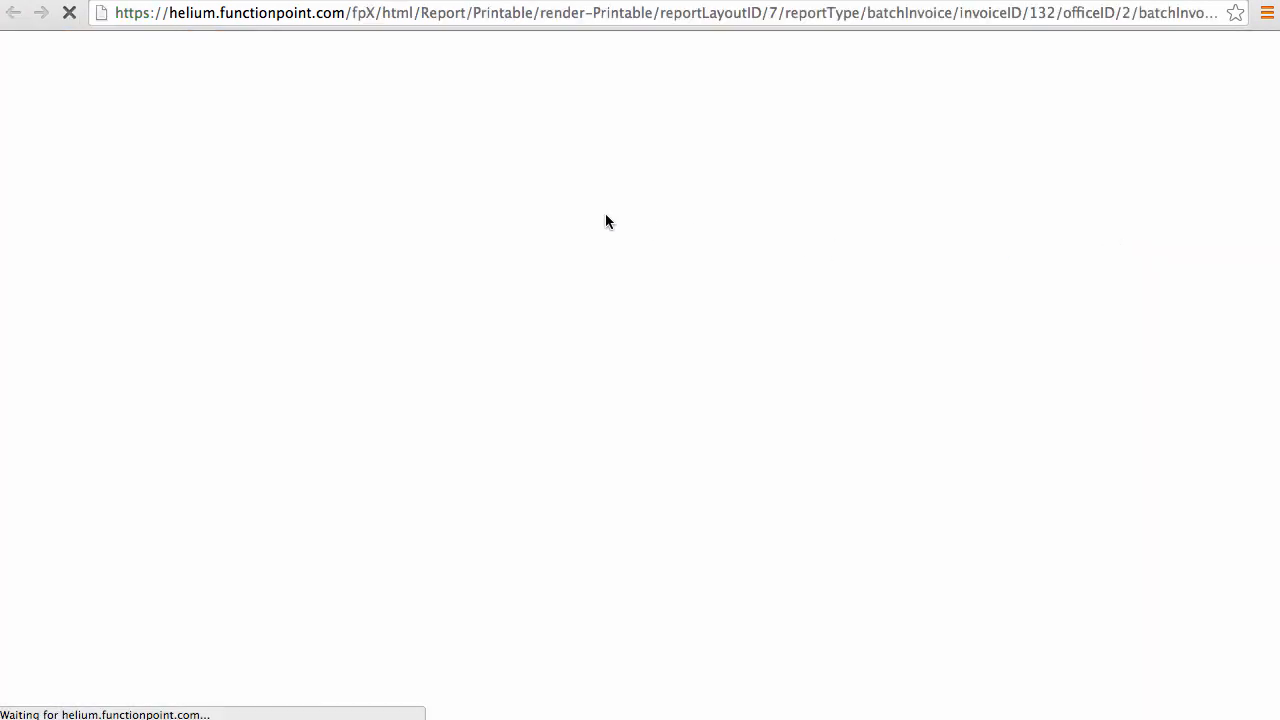
- Examine the job lines, totals and Terms & Conditions page of the Simple MJ Invoice printout, and return to the invoice
scroll(605, 224, "down", 3)
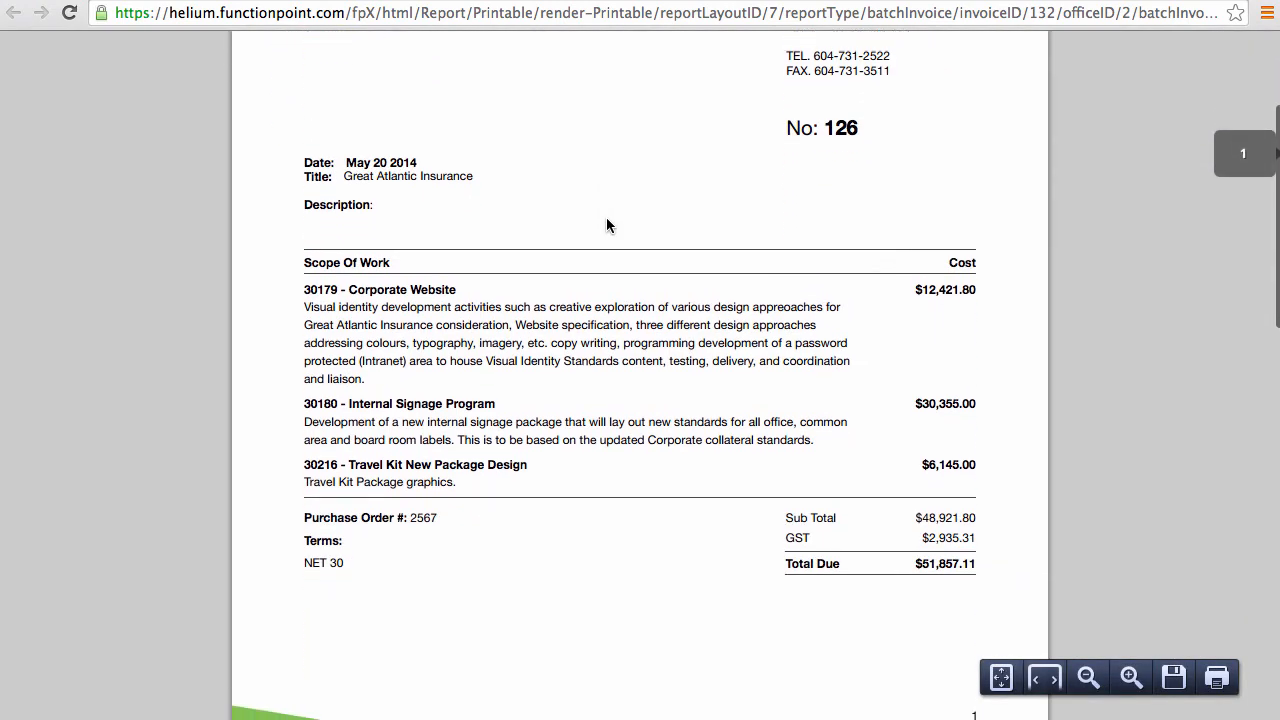
scroll(607, 215, "down", 5)
scroll(610, 220, "down", 10)
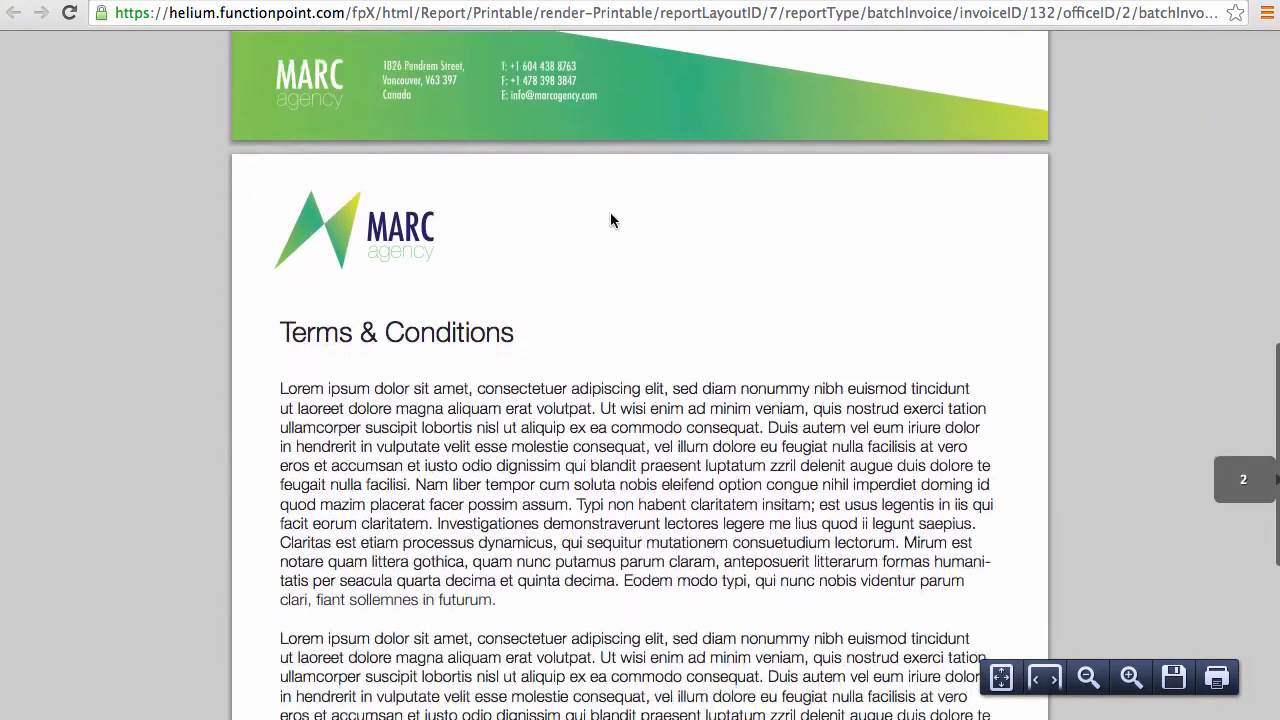
scroll(616, 222, "up", 5)
scroll(617, 222, "up", 6)
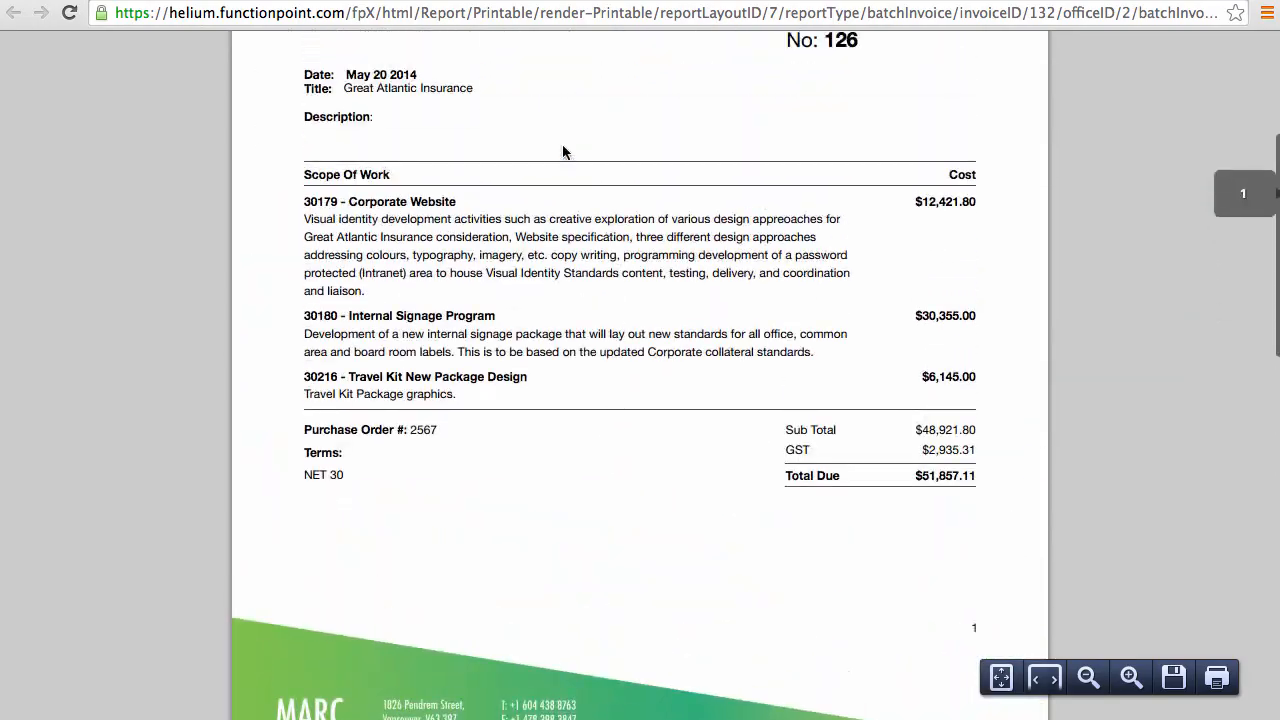
left_click(463, 1)
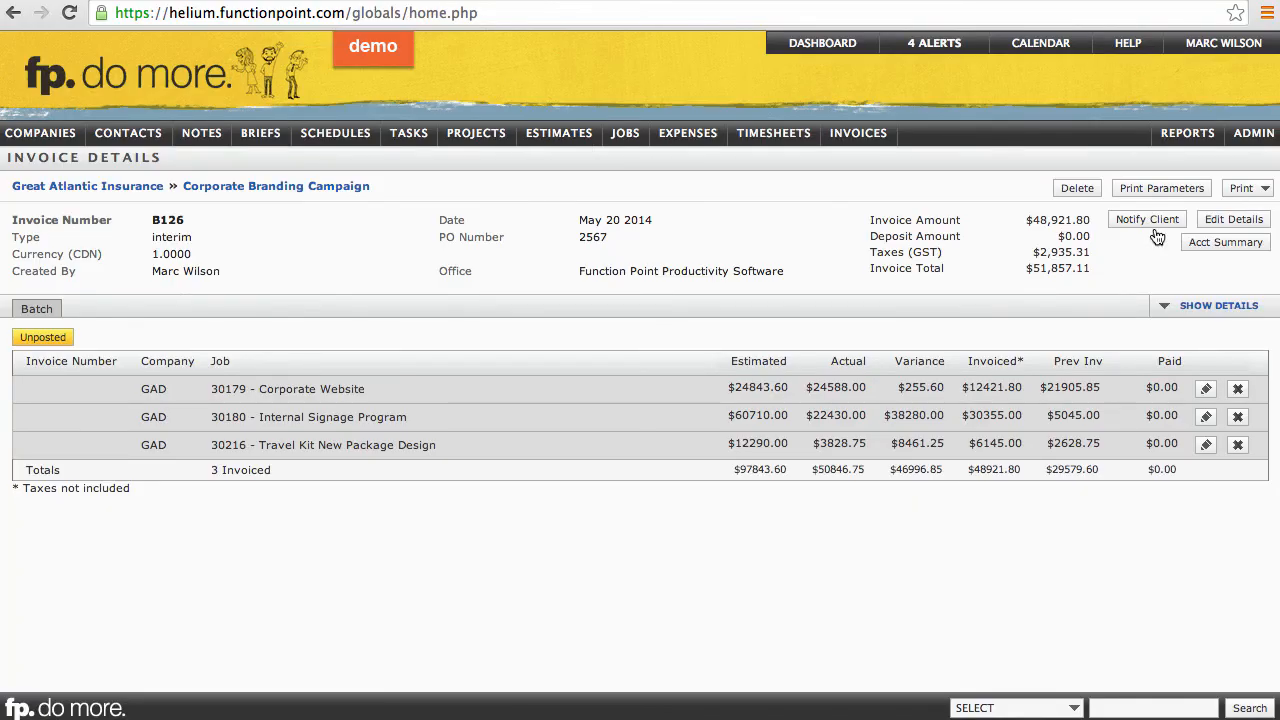
- Generate the Detailed MJ Invoice printout of the same invoice, examine its service group breakdown and job subtotals across all pages, and close it
left_click(1241, 188)
left_click(1140, 279)
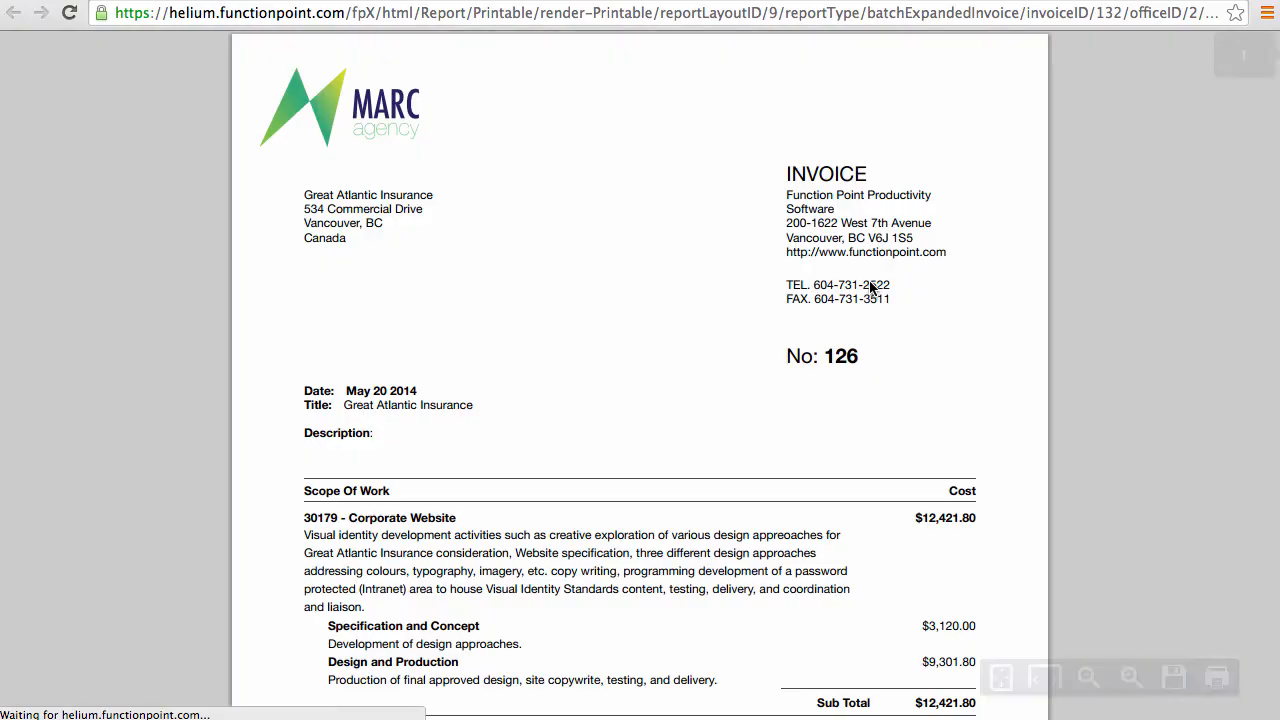
scroll(870, 289, "down", 2)
scroll(870, 289, "down", 2)
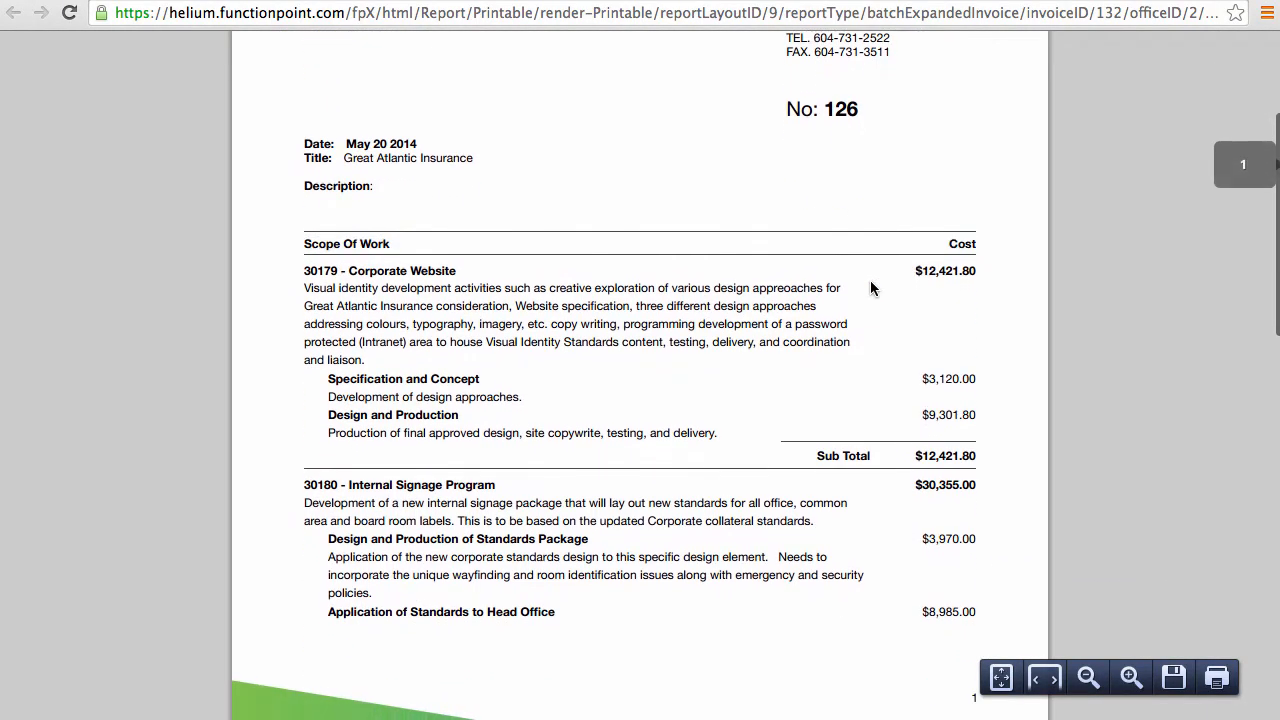
left_click_drag(812, 458, 984, 450)
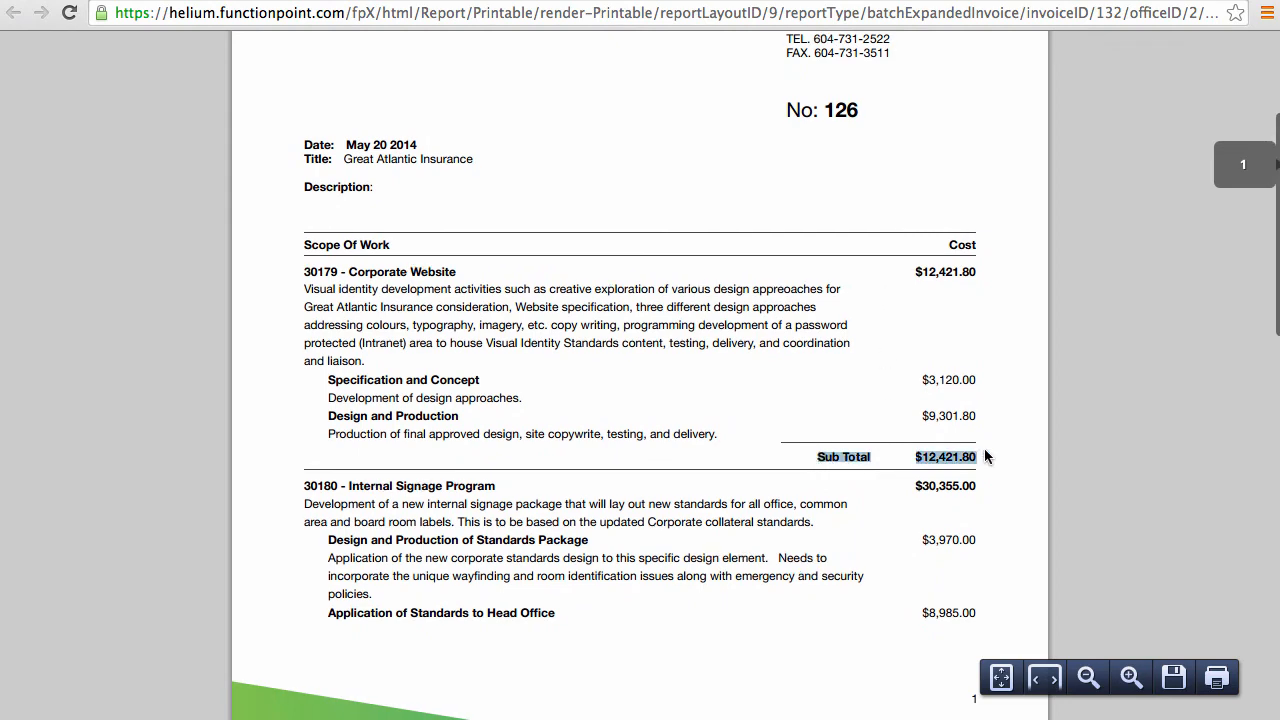
scroll(984, 450, "down", 1)
left_click(965, 450)
scroll(962, 448, "up", 2)
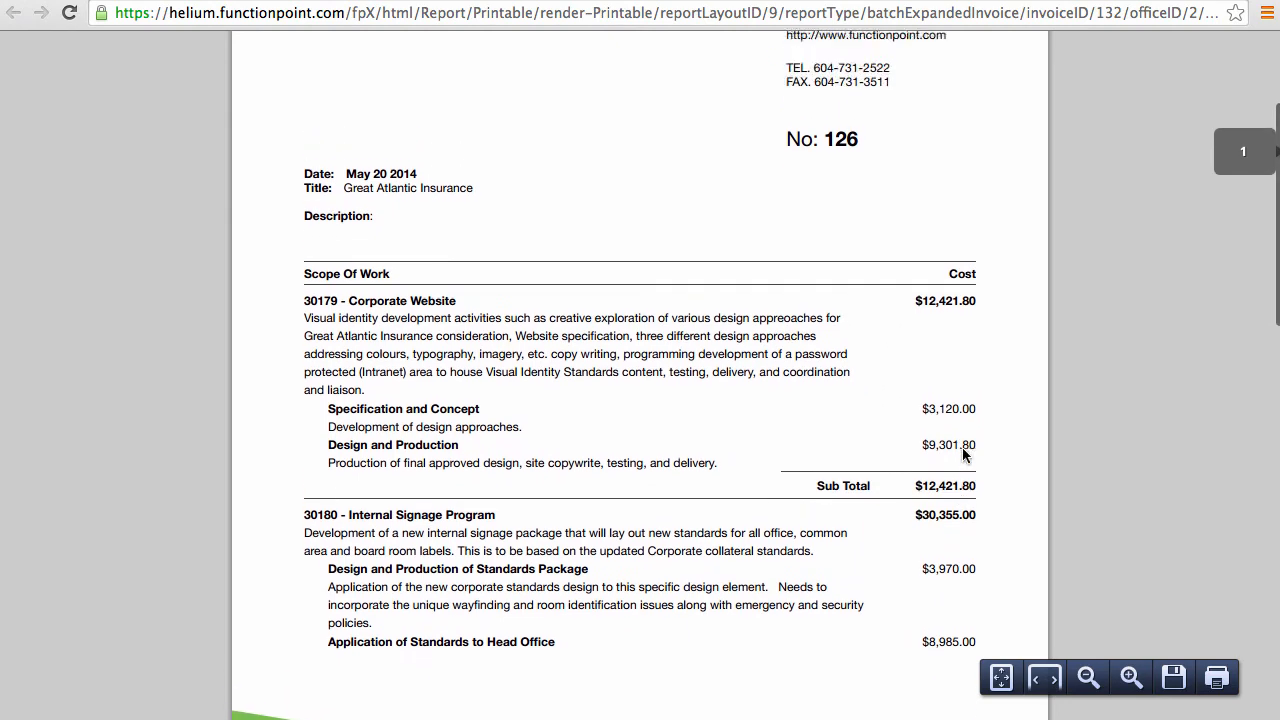
scroll(962, 448, "down", 9)
scroll(962, 456, "down", 10)
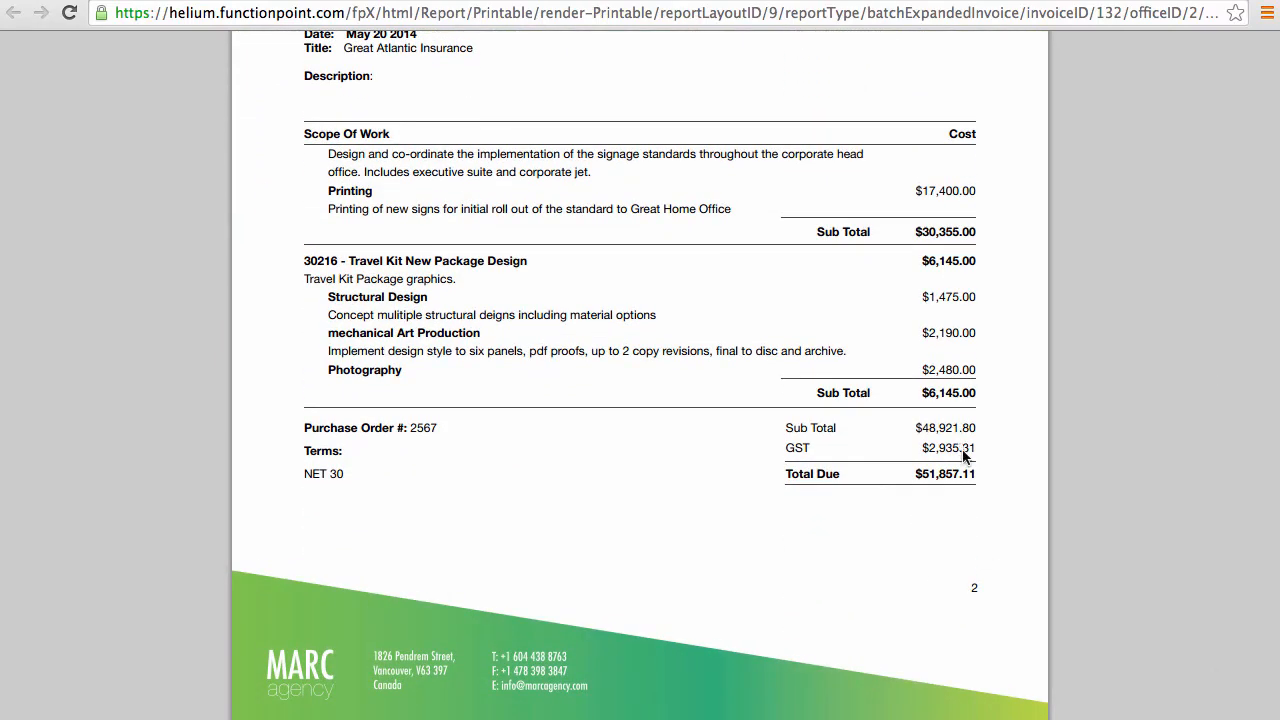
scroll(962, 449, "down", 15)
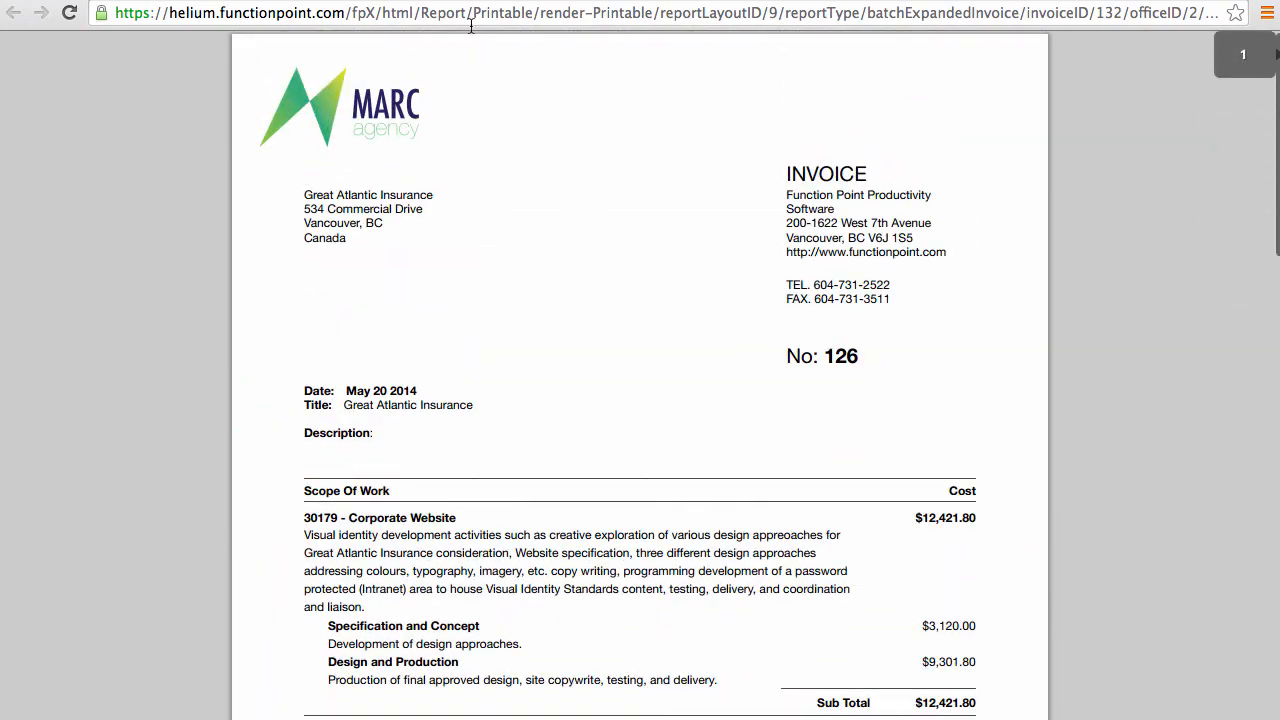
left_click(450, 1)
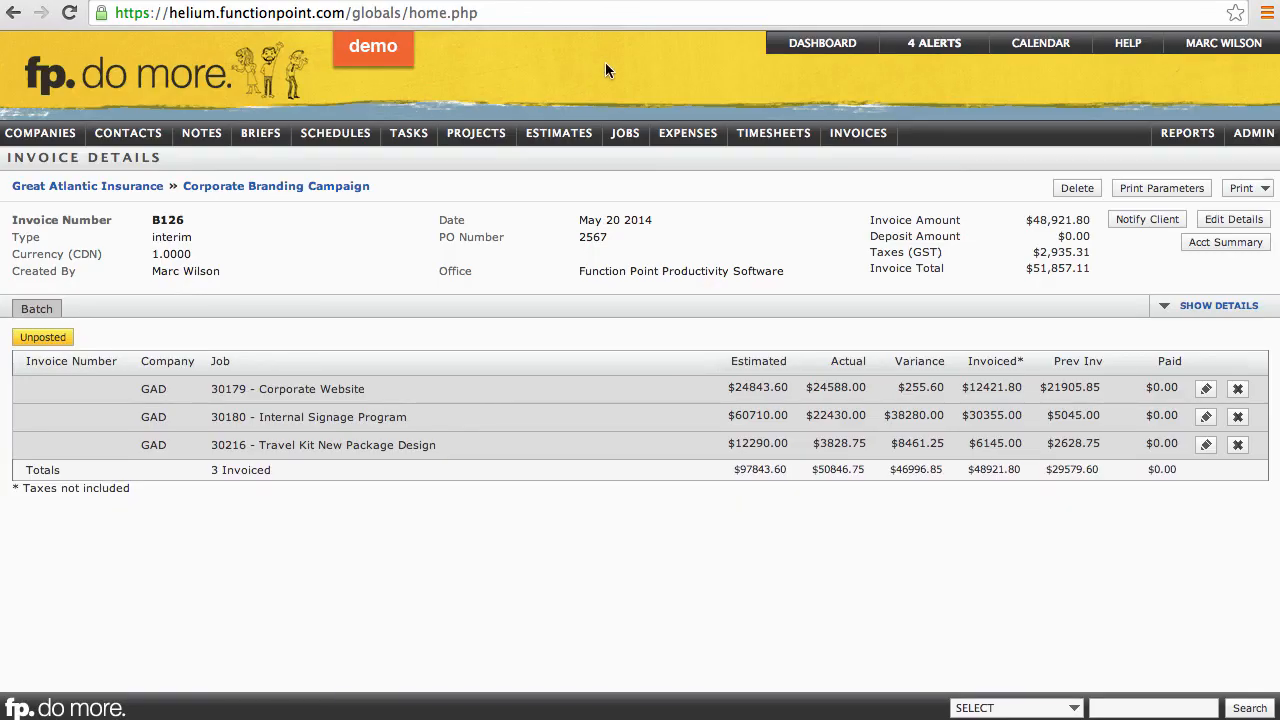